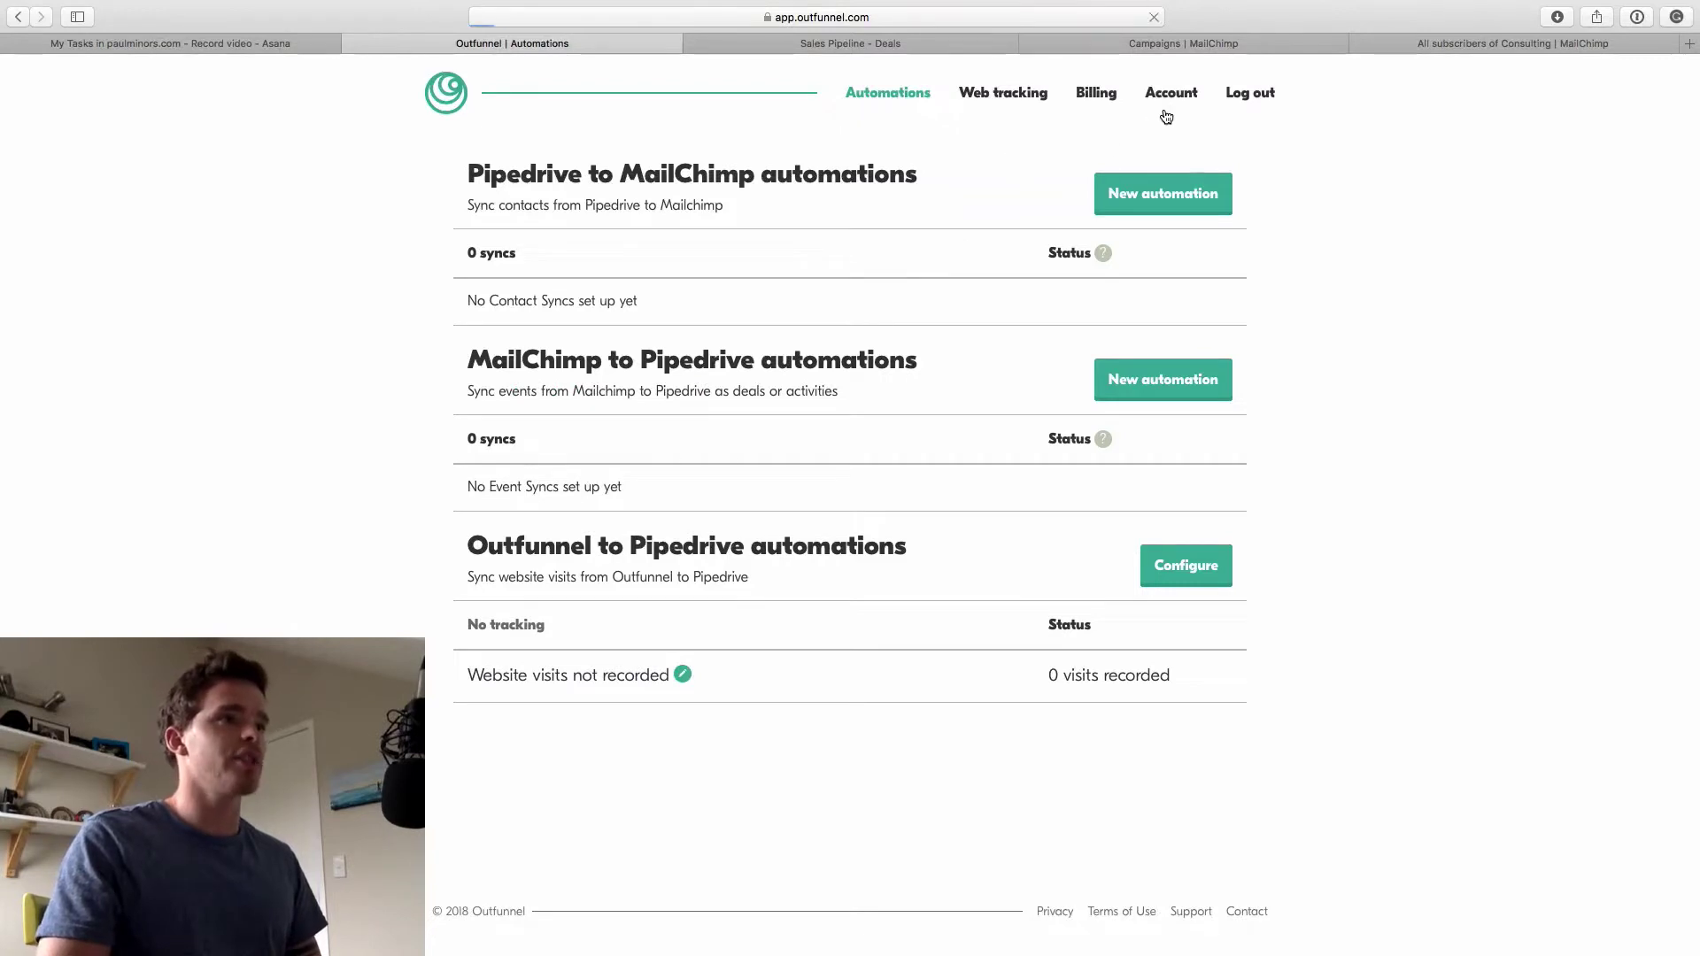
After checking connected integrations, start a sync from the VIP Contacts filter to the Consulting list
left_click(1153, 101)
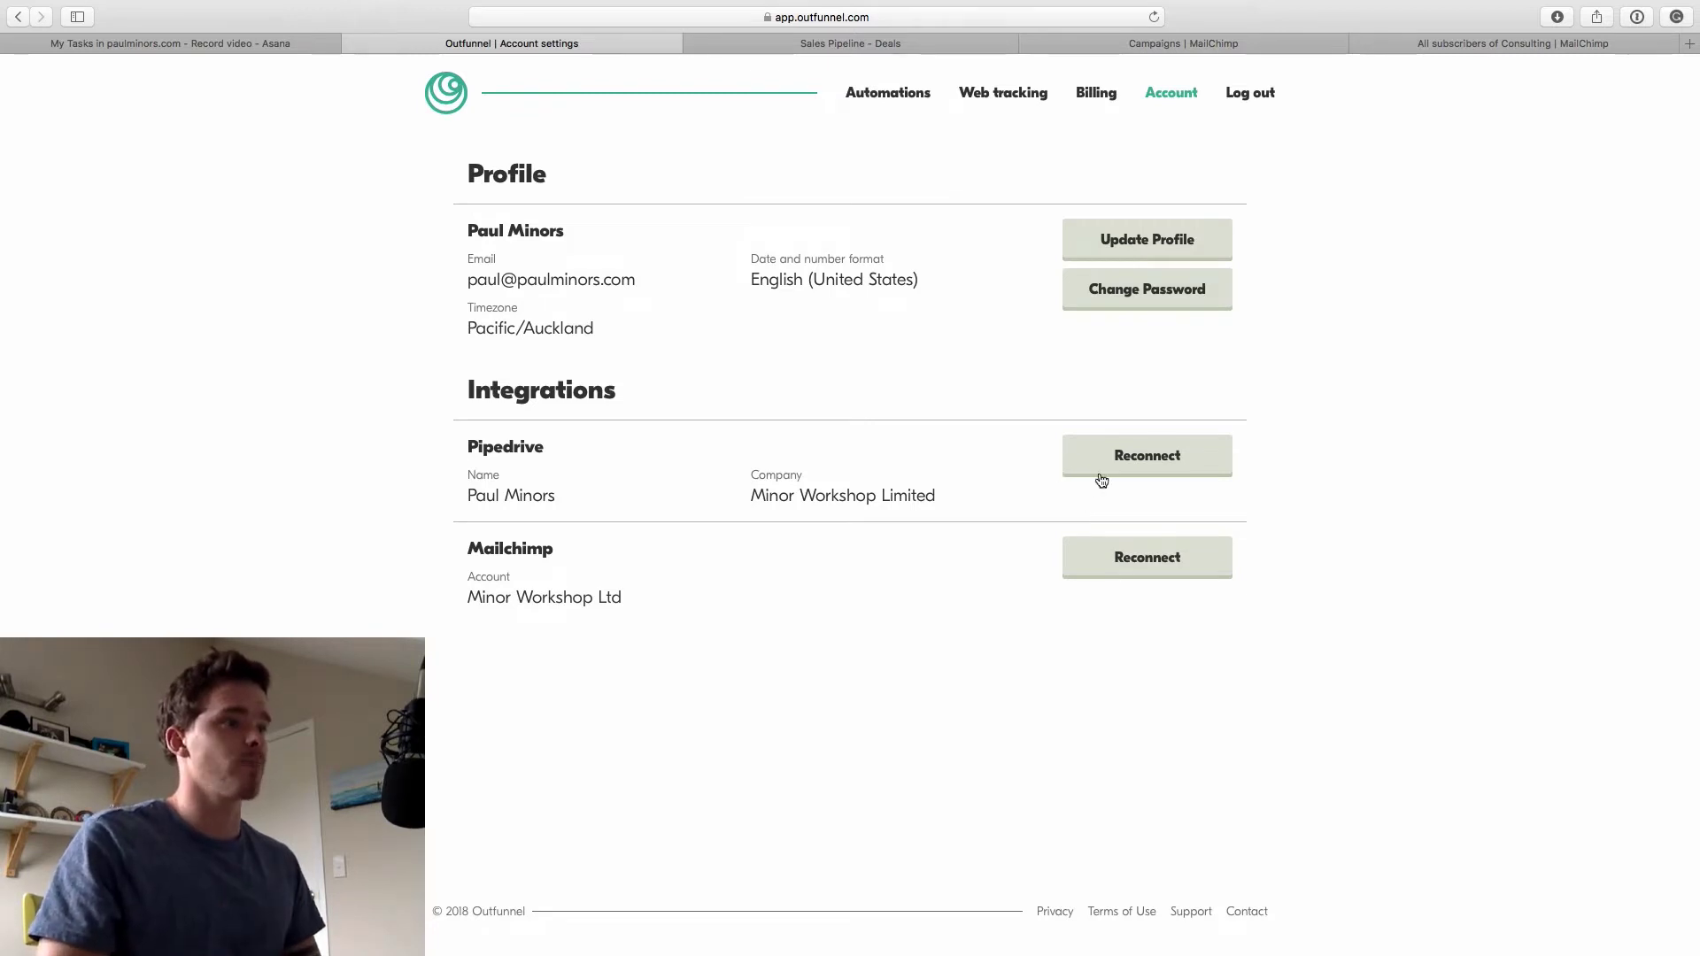
left_click(885, 96)
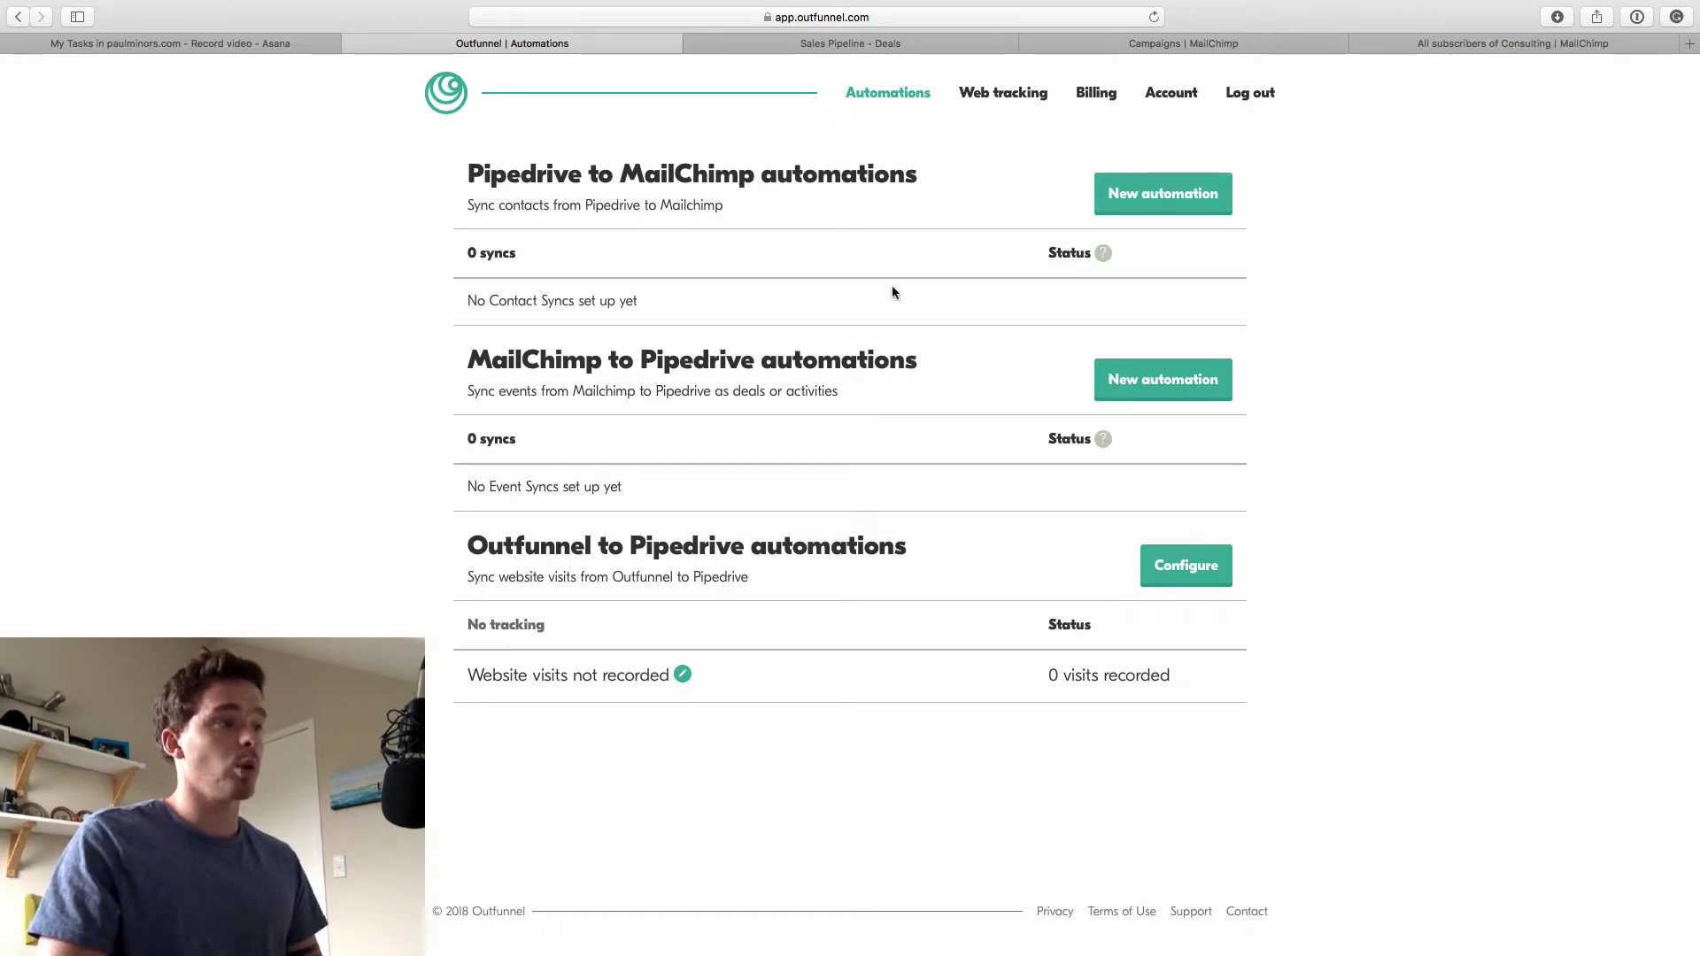
left_click(1143, 205)
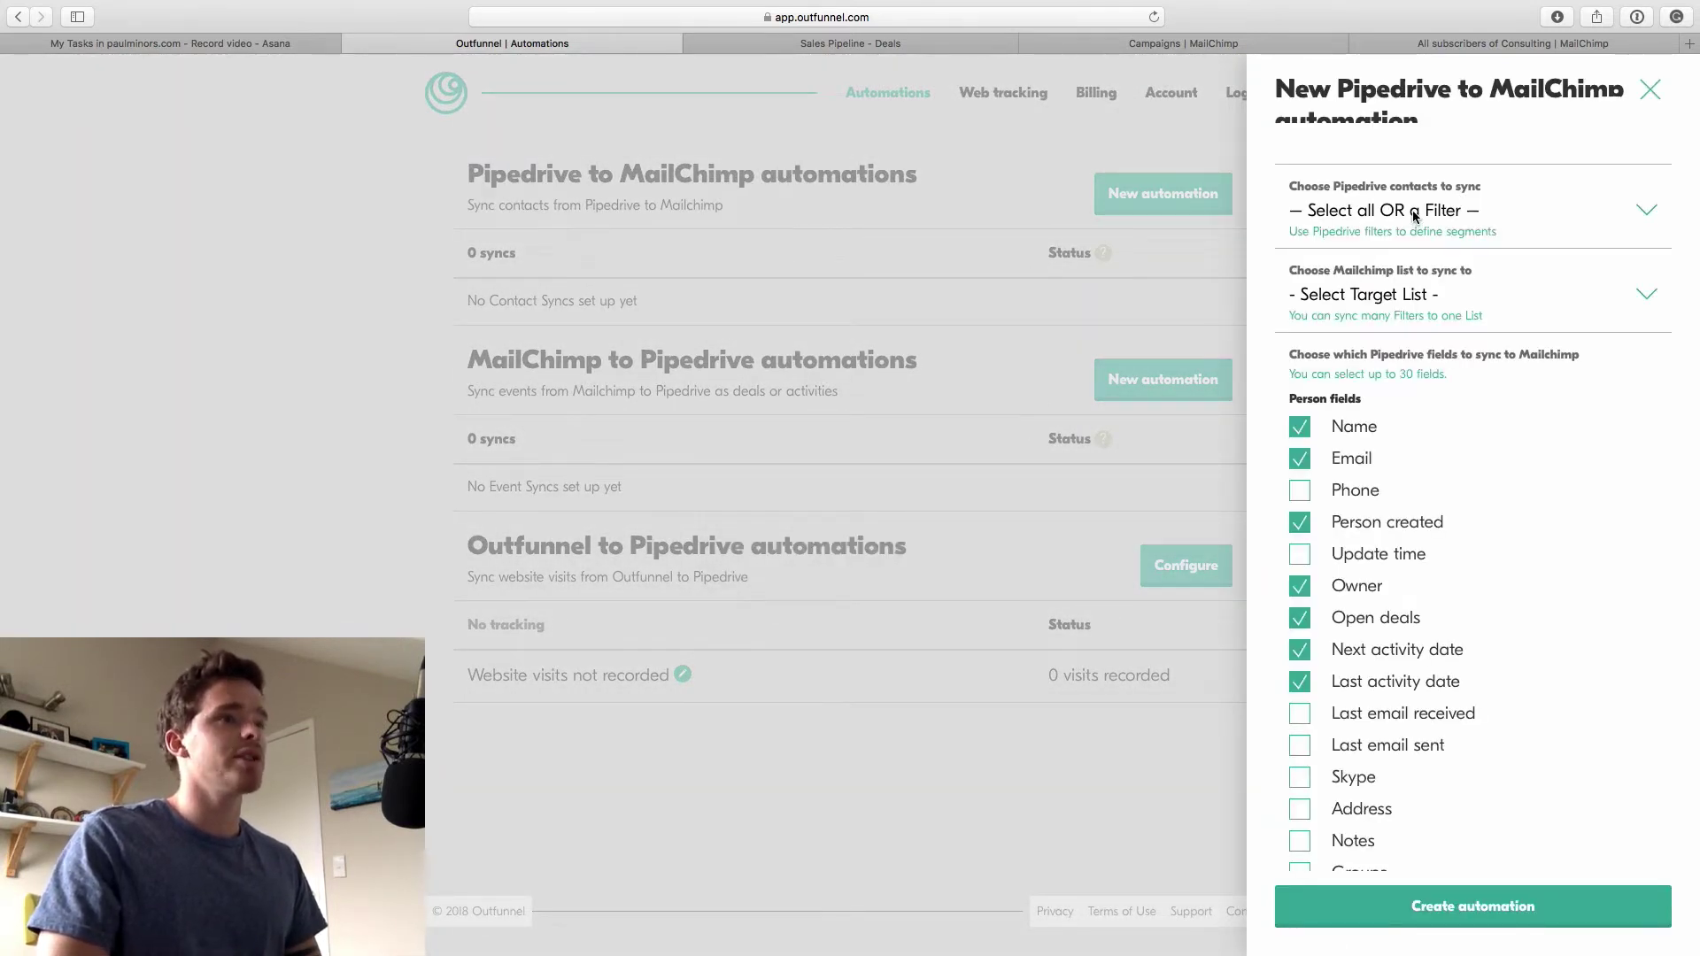
left_click(1414, 213)
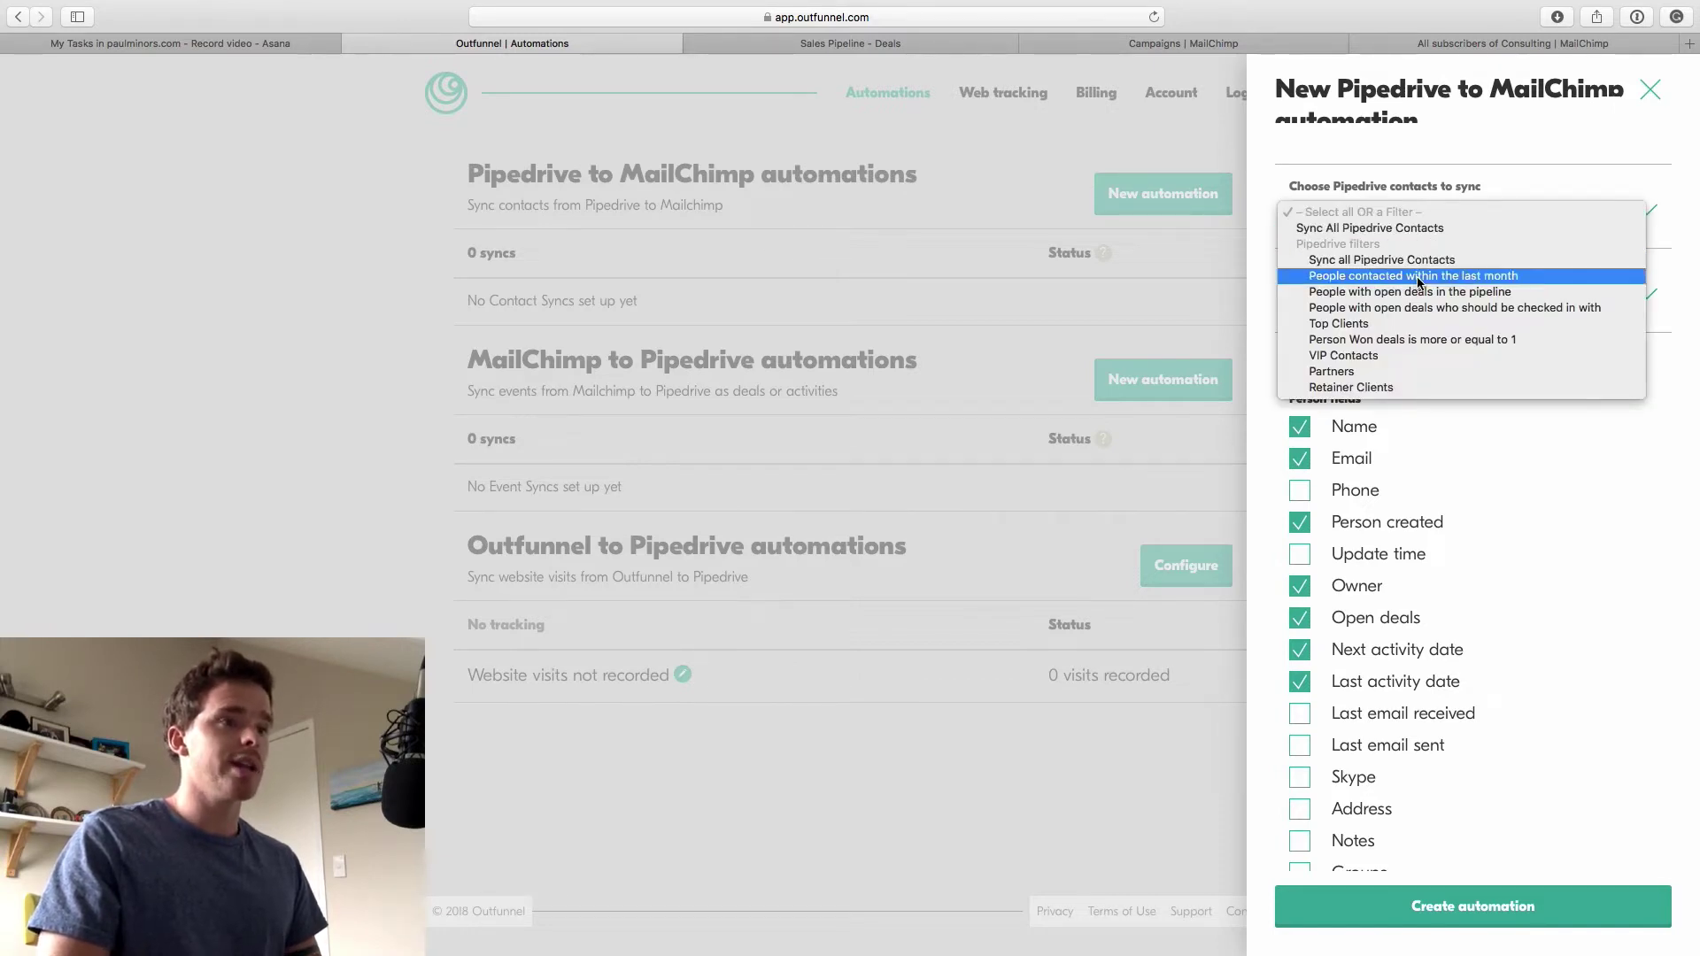
left_click(1357, 356)
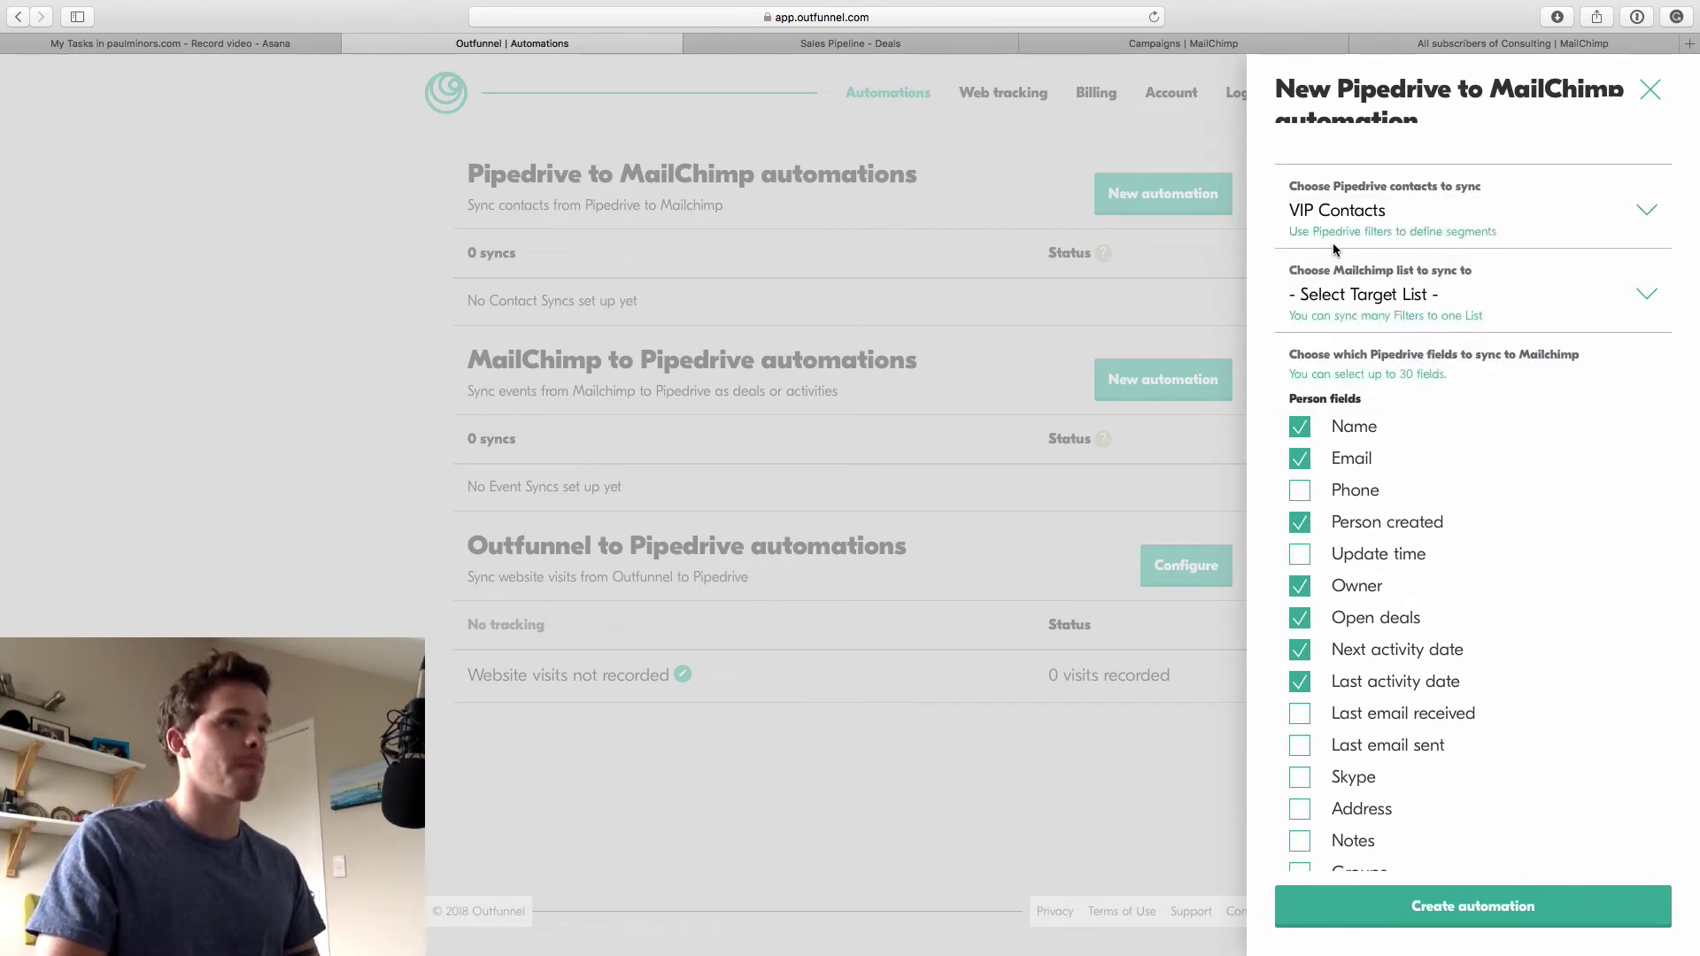
left_click(1361, 299)
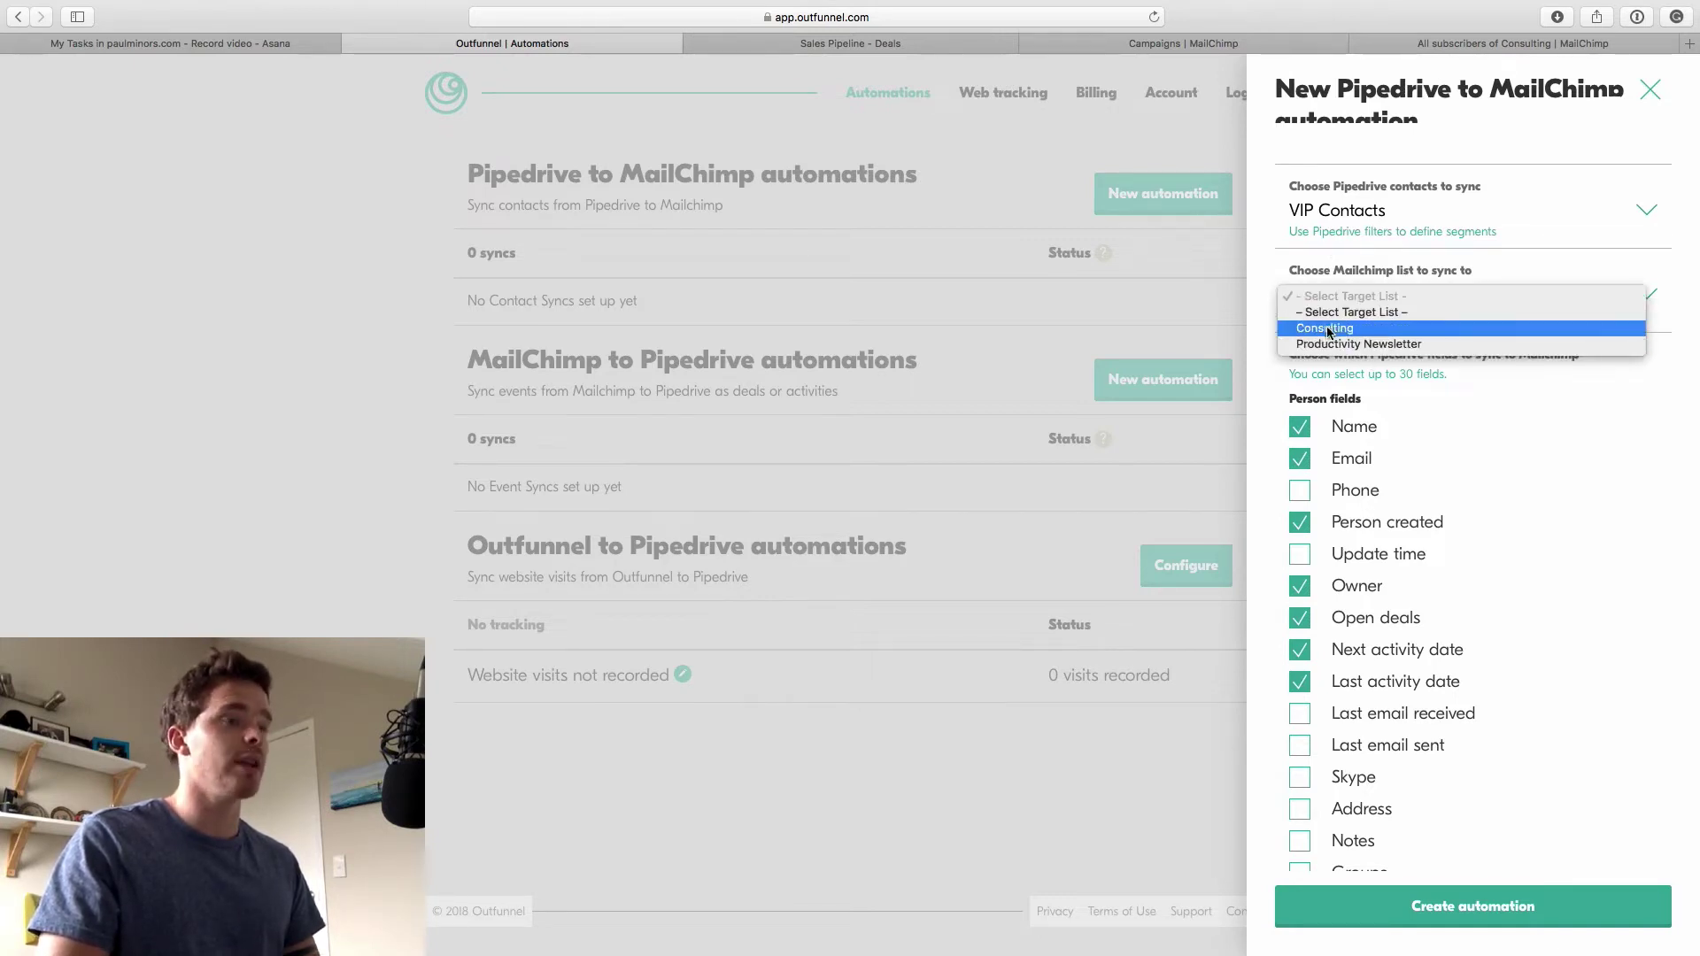
left_click(1315, 326)
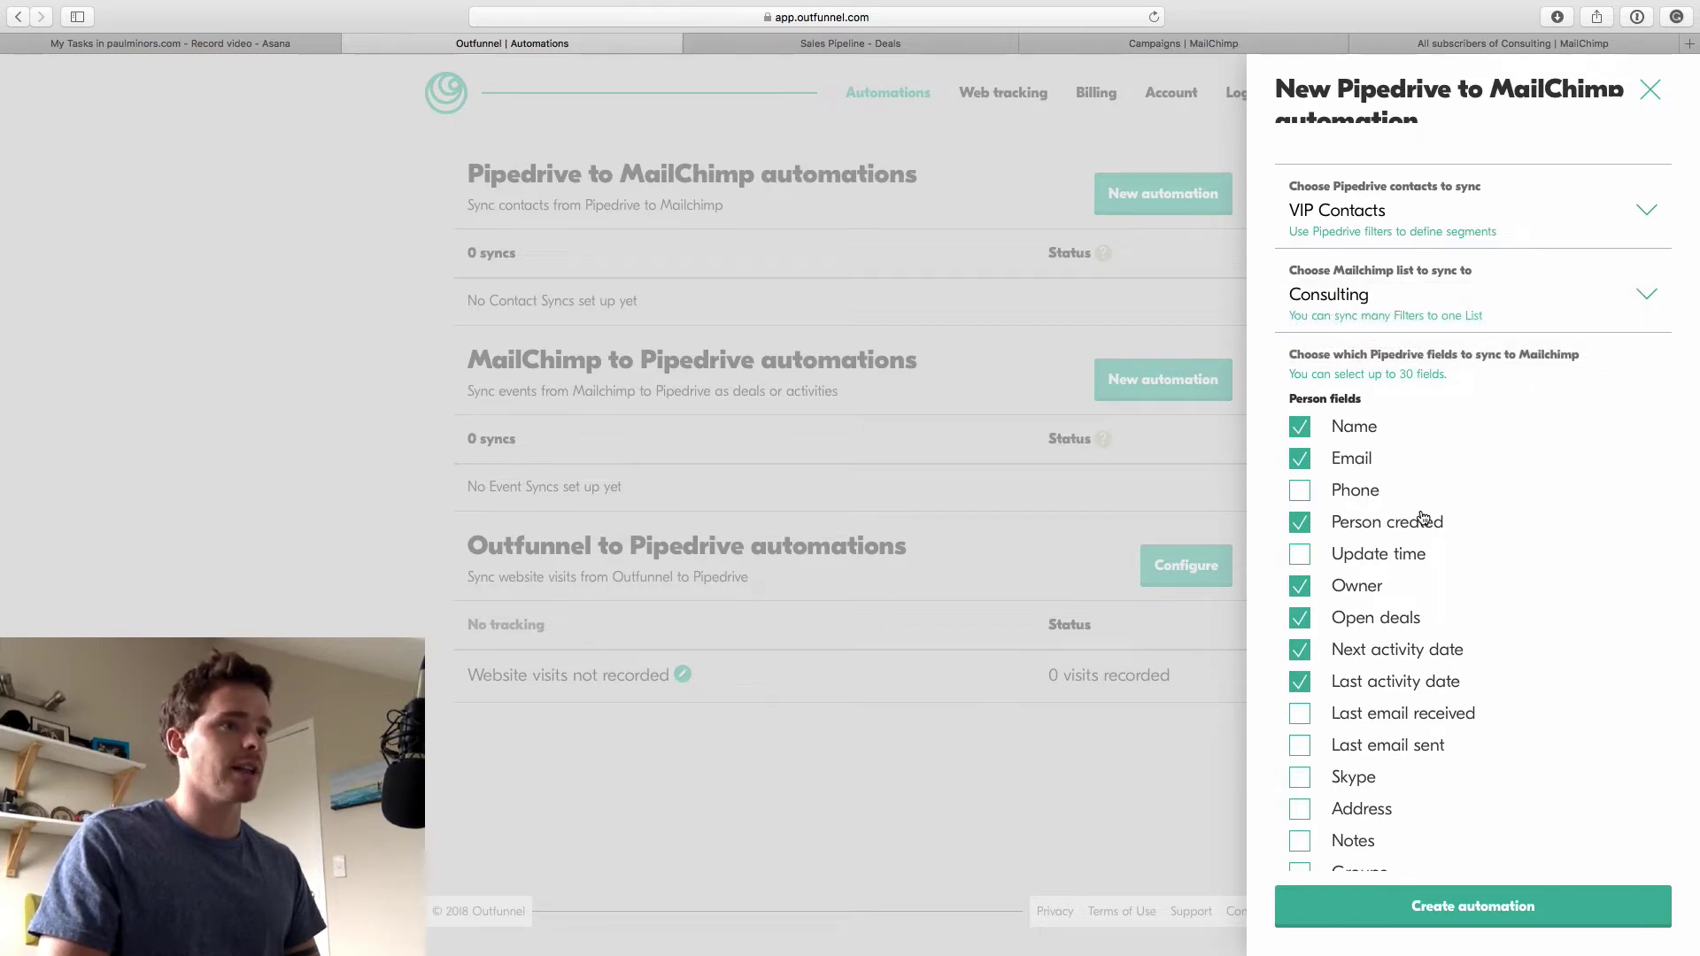
Drop Owner, Open deals, activity dates and Person created, keeping Name and Email, and create the sync
scroll(1422, 518, "down", 3)
scroll(1293, 328, "up", 1)
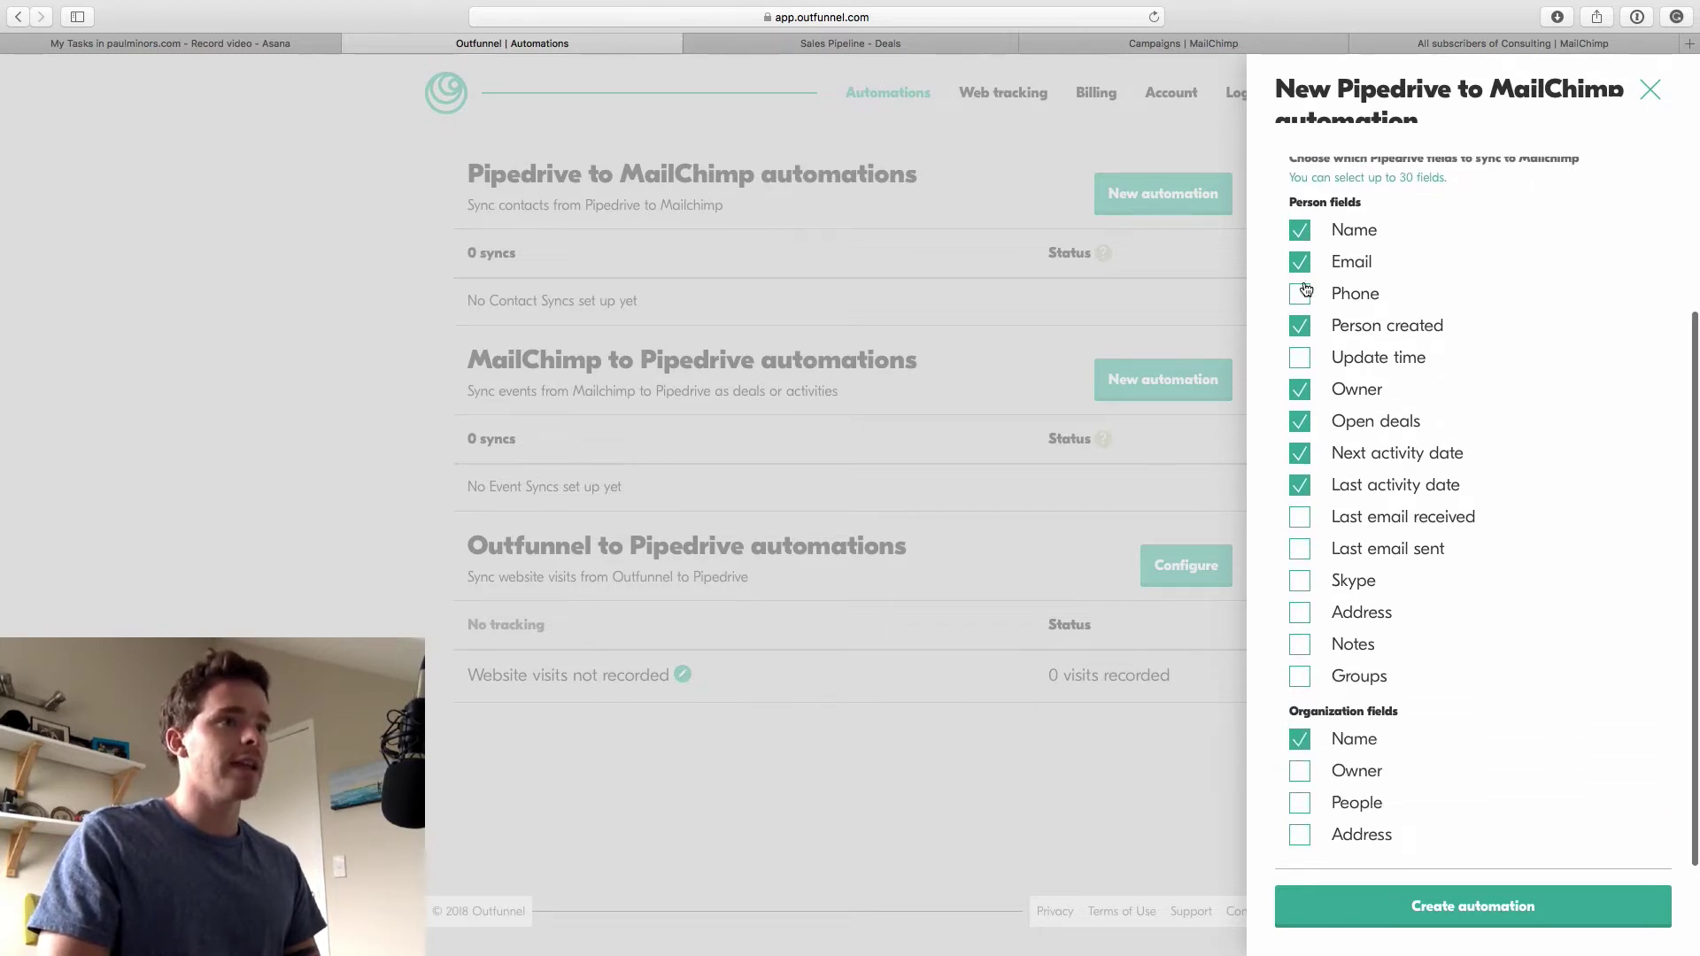
left_click(1299, 389)
left_click(1299, 421)
left_click(1299, 454)
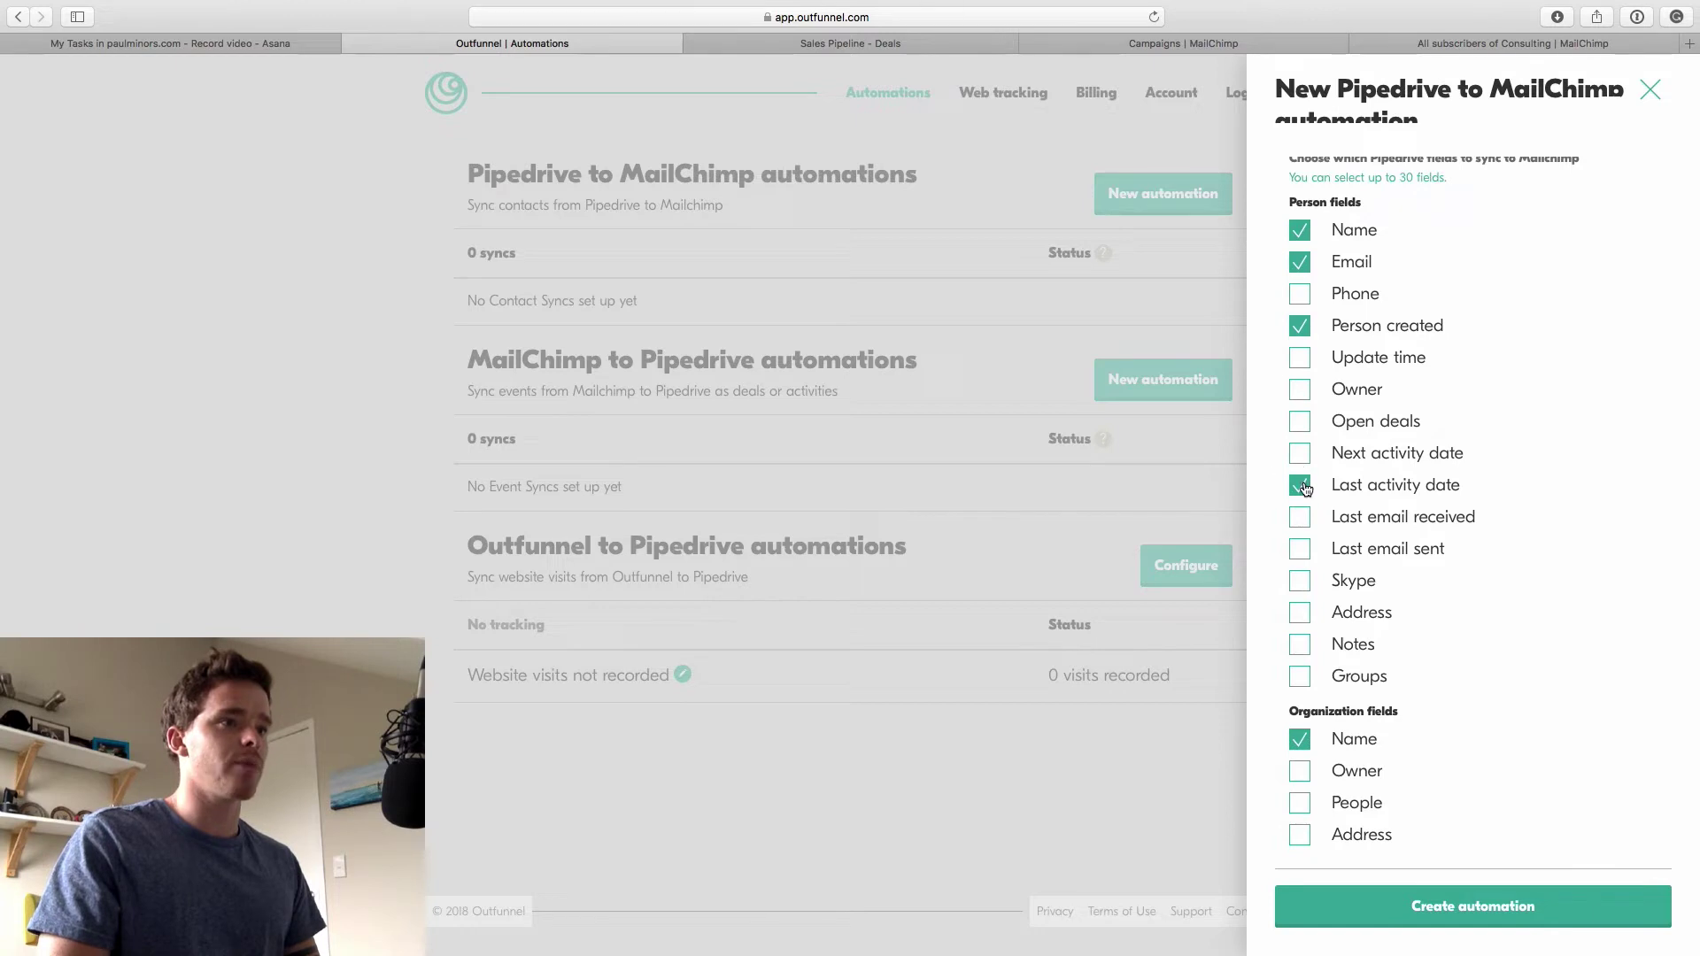
left_click(1299, 485)
left_click(1299, 326)
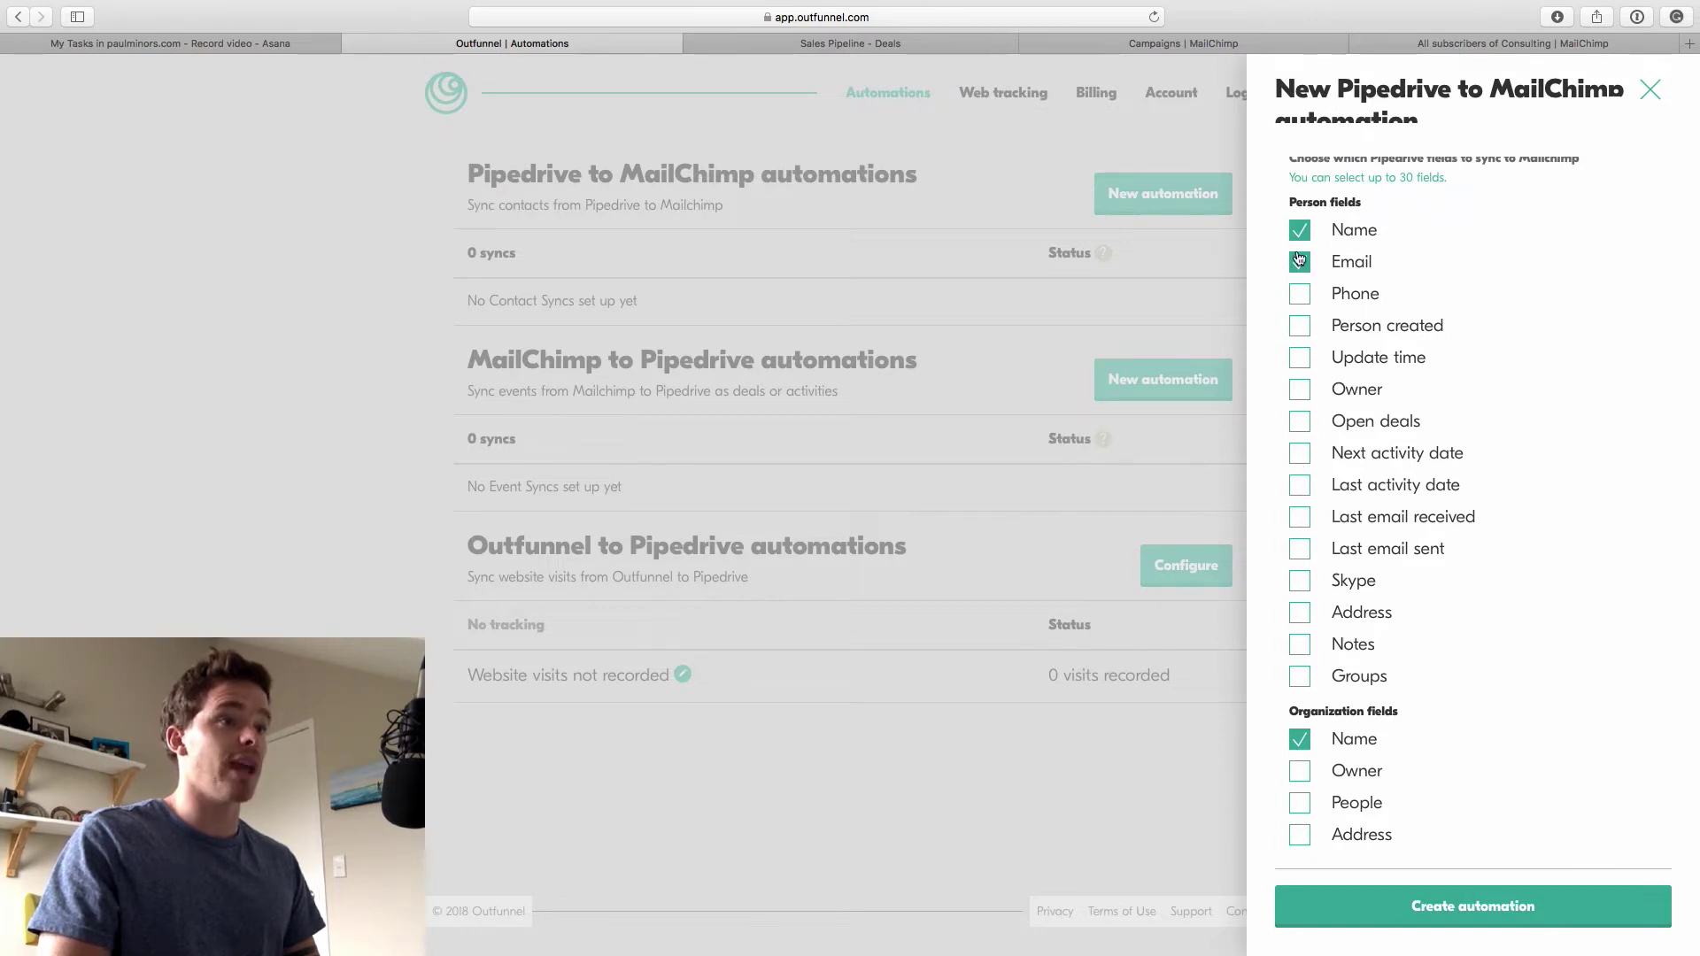
scroll(1287, 511, "down", 1)
scroll(1295, 742, "up", 3)
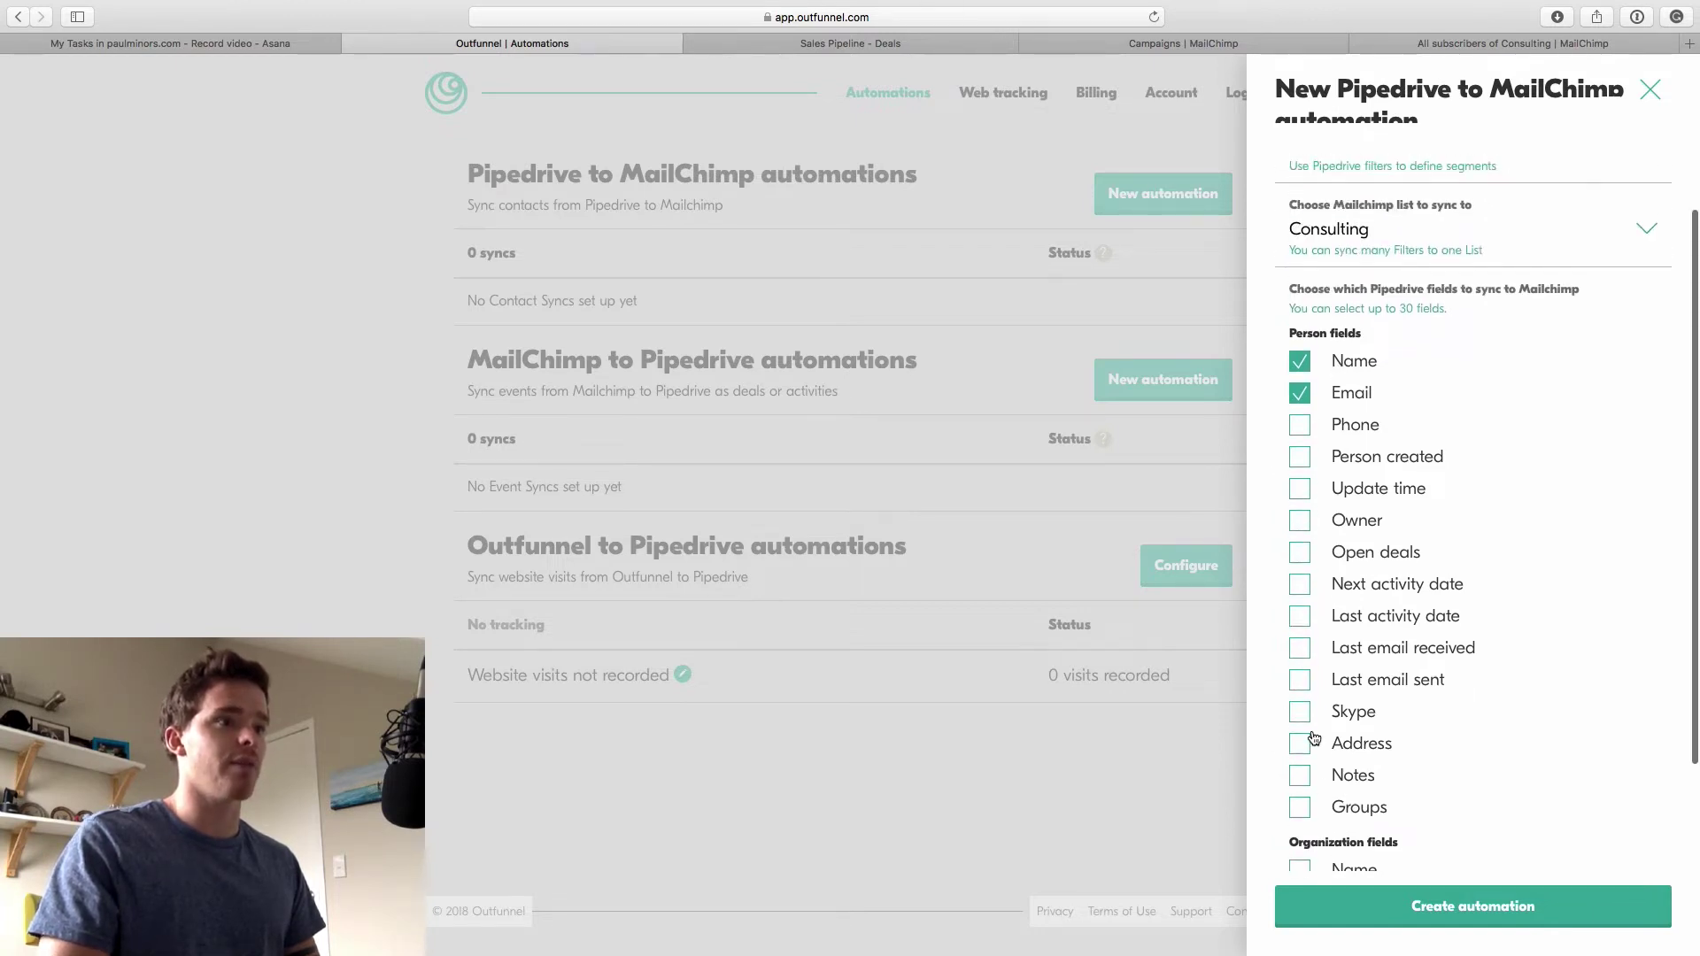
scroll(1369, 545, "down", 3)
scroll(1369, 545, "up", 4)
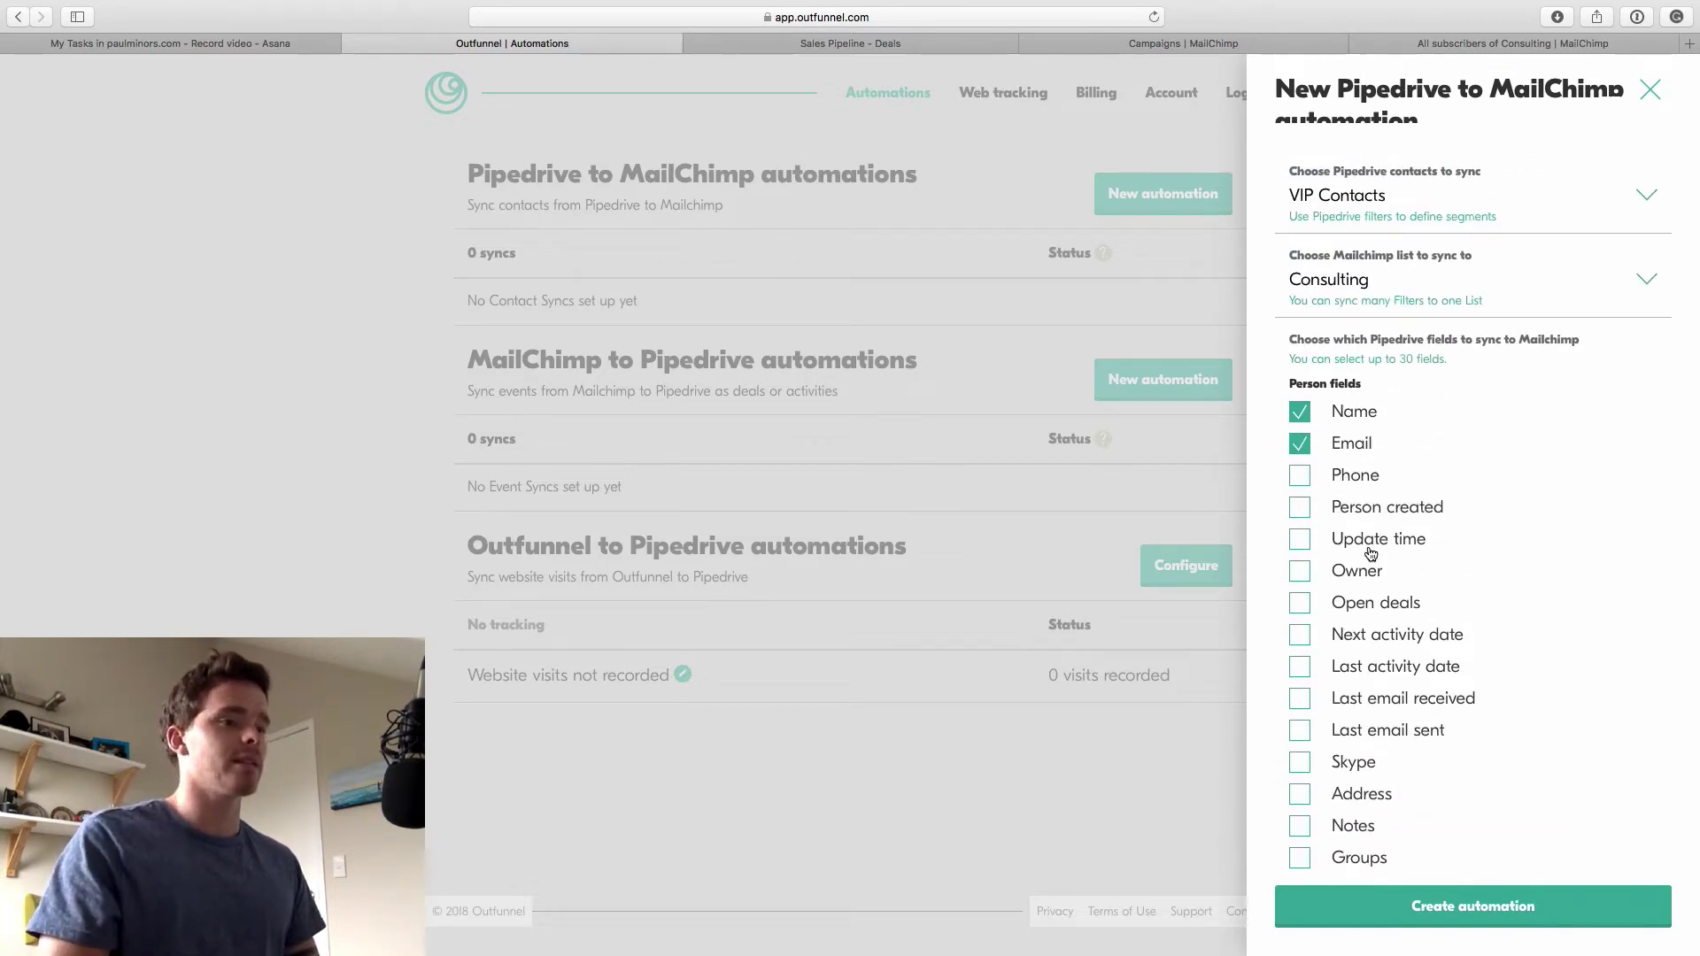
scroll(1479, 598, "down", 4)
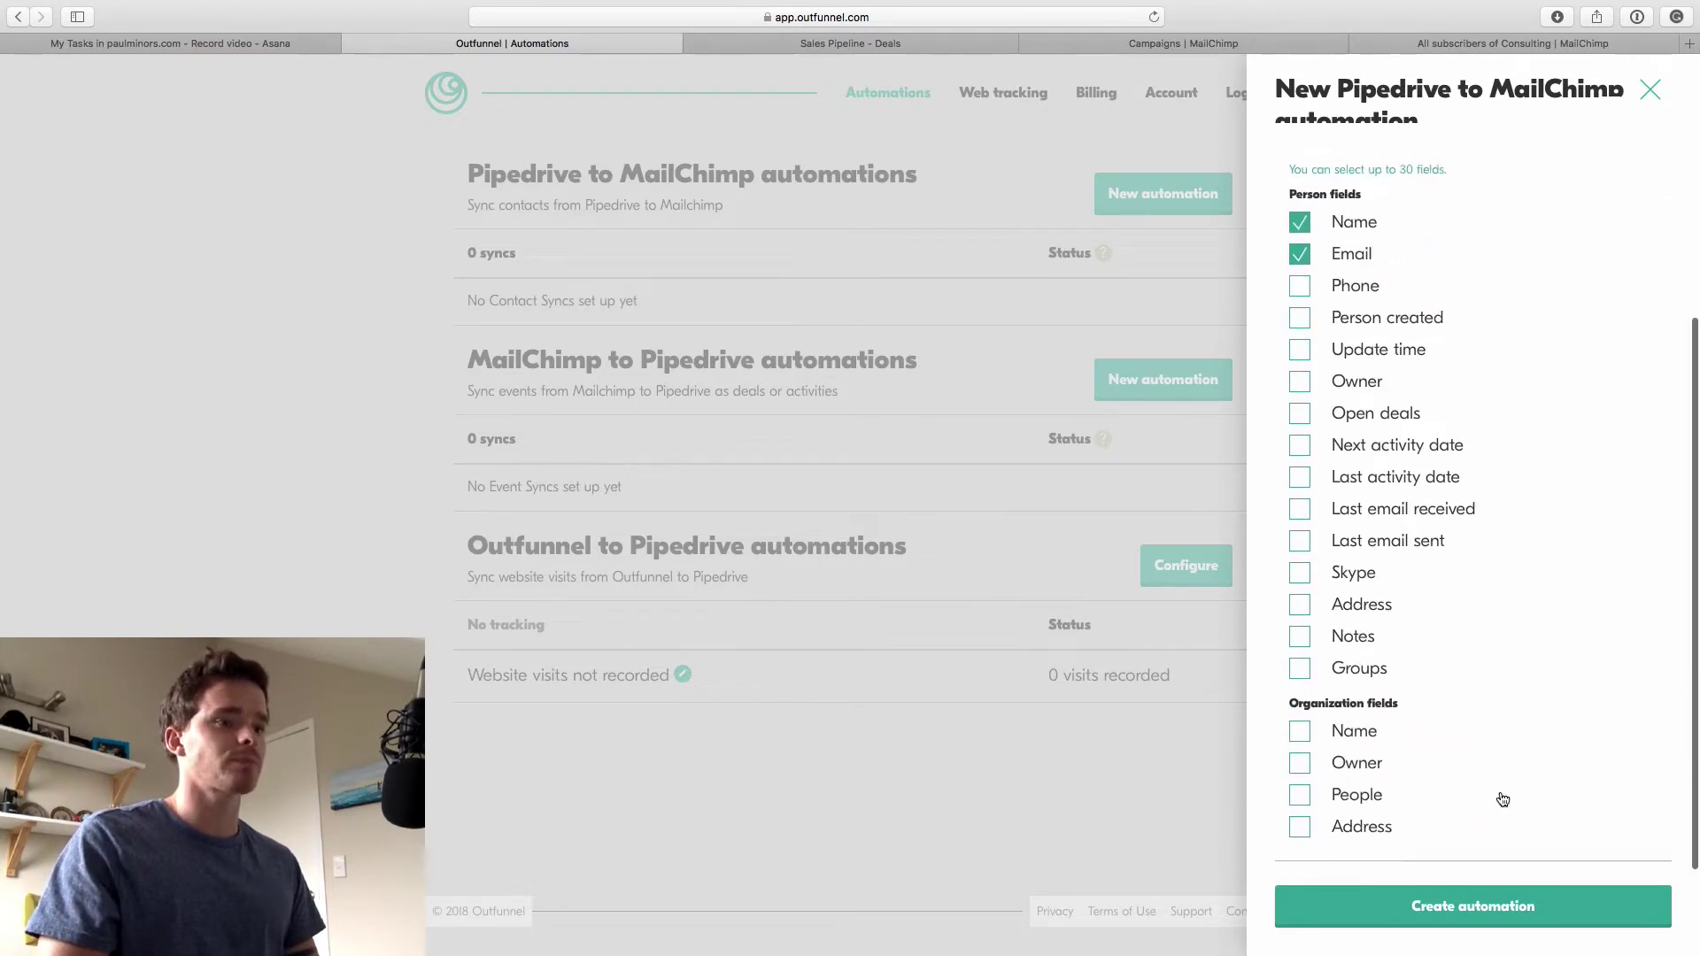
left_click(1473, 907)
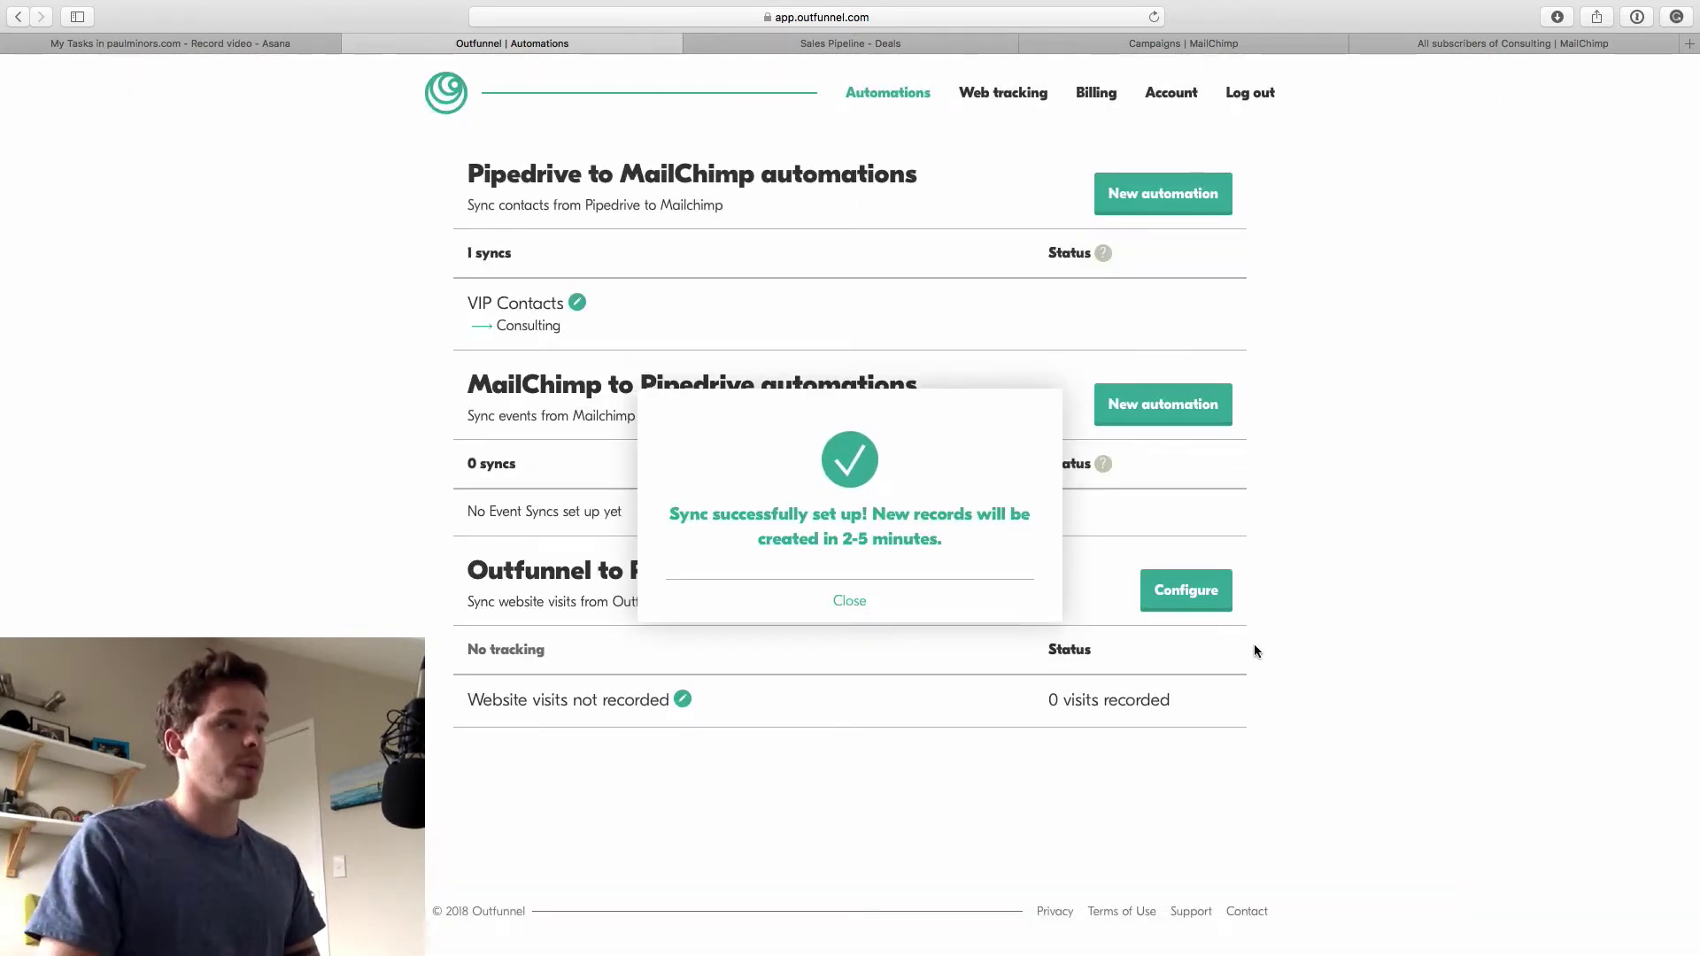
left_click(817, 42)
Add a new deal for a new contact, entering the contact's name and Gmail address
left_click(174, 127)
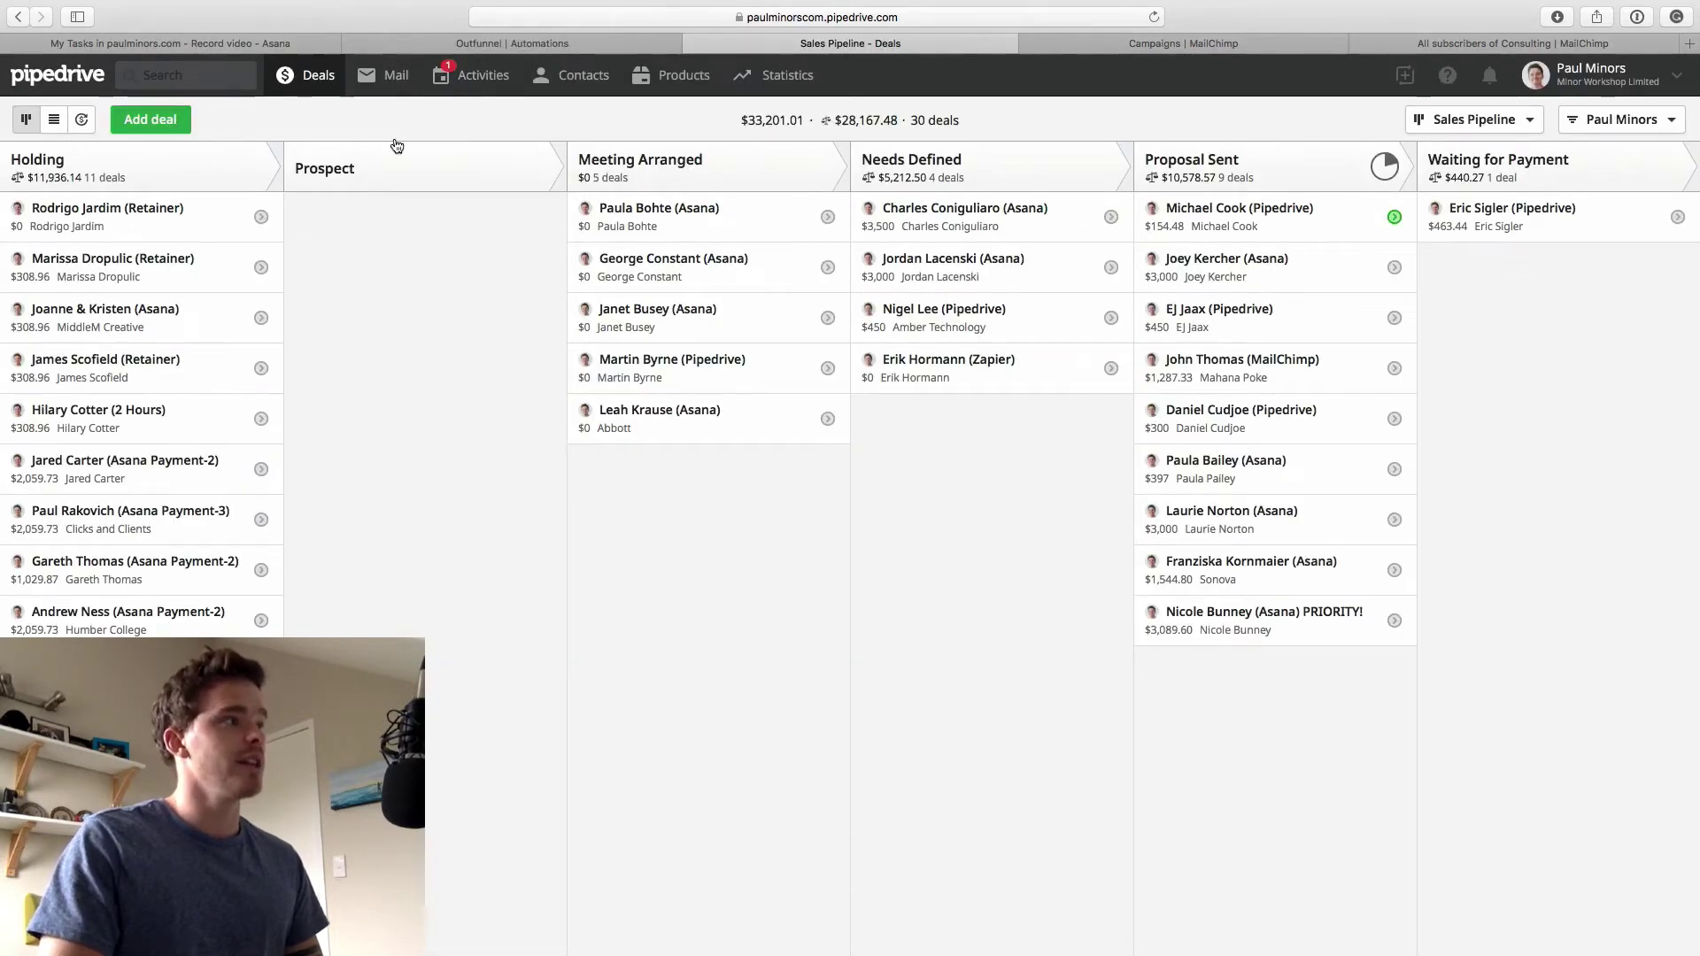
type("Paul ")
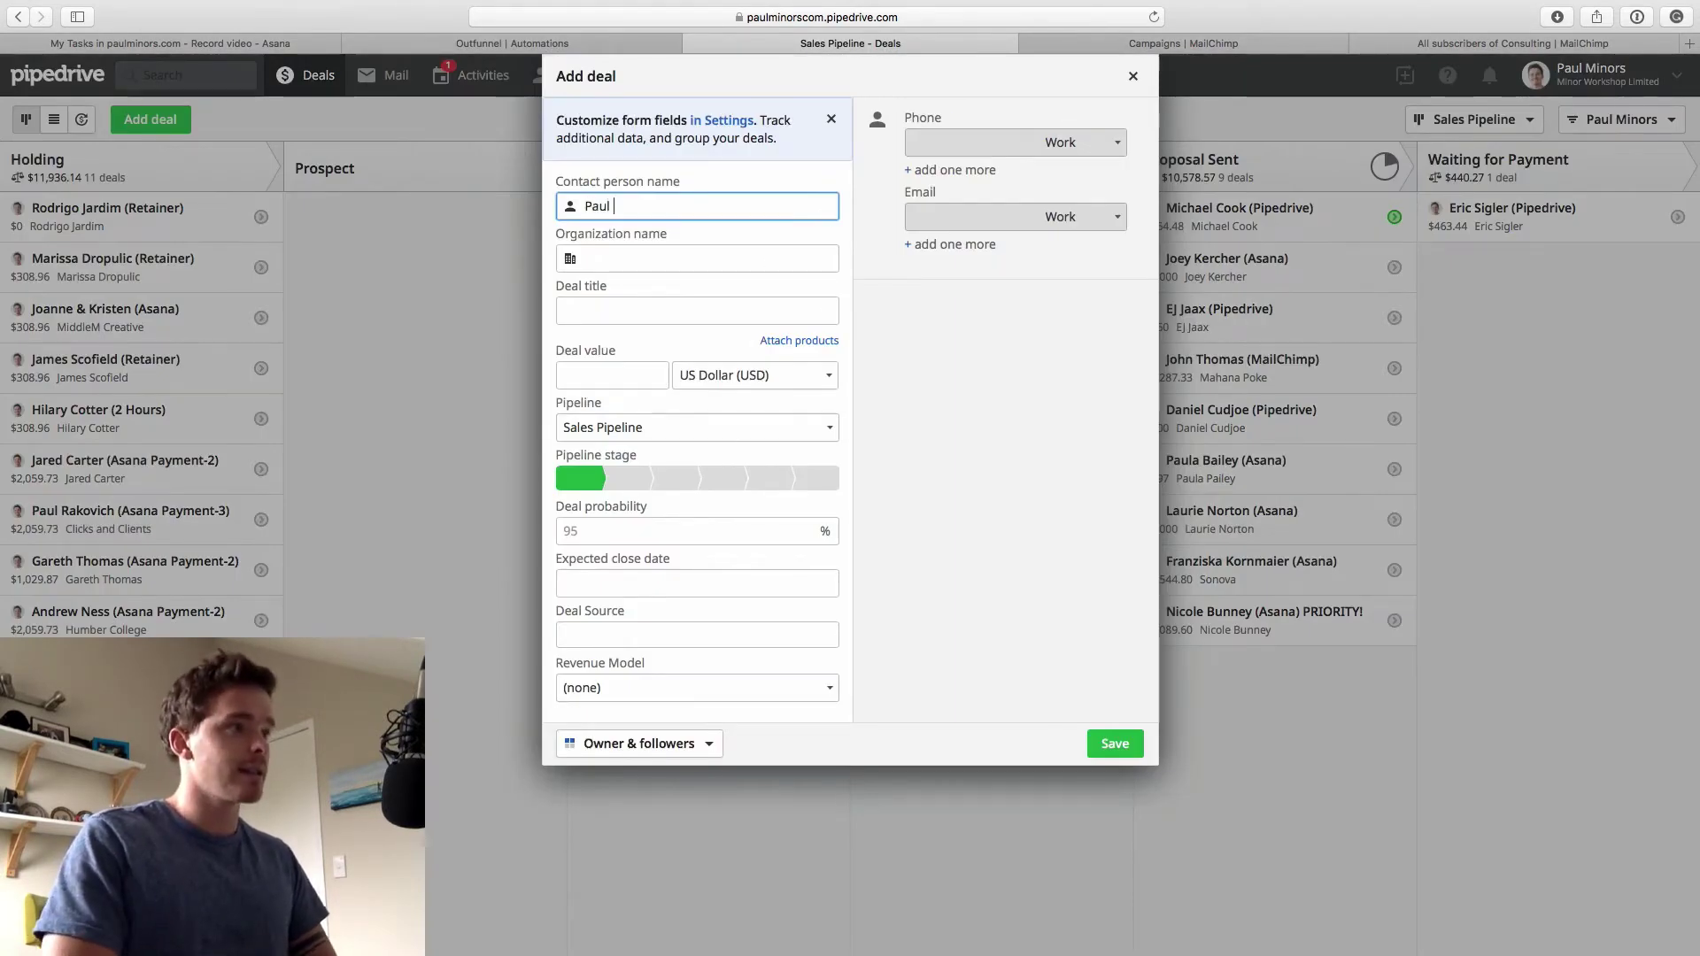
type("Minors")
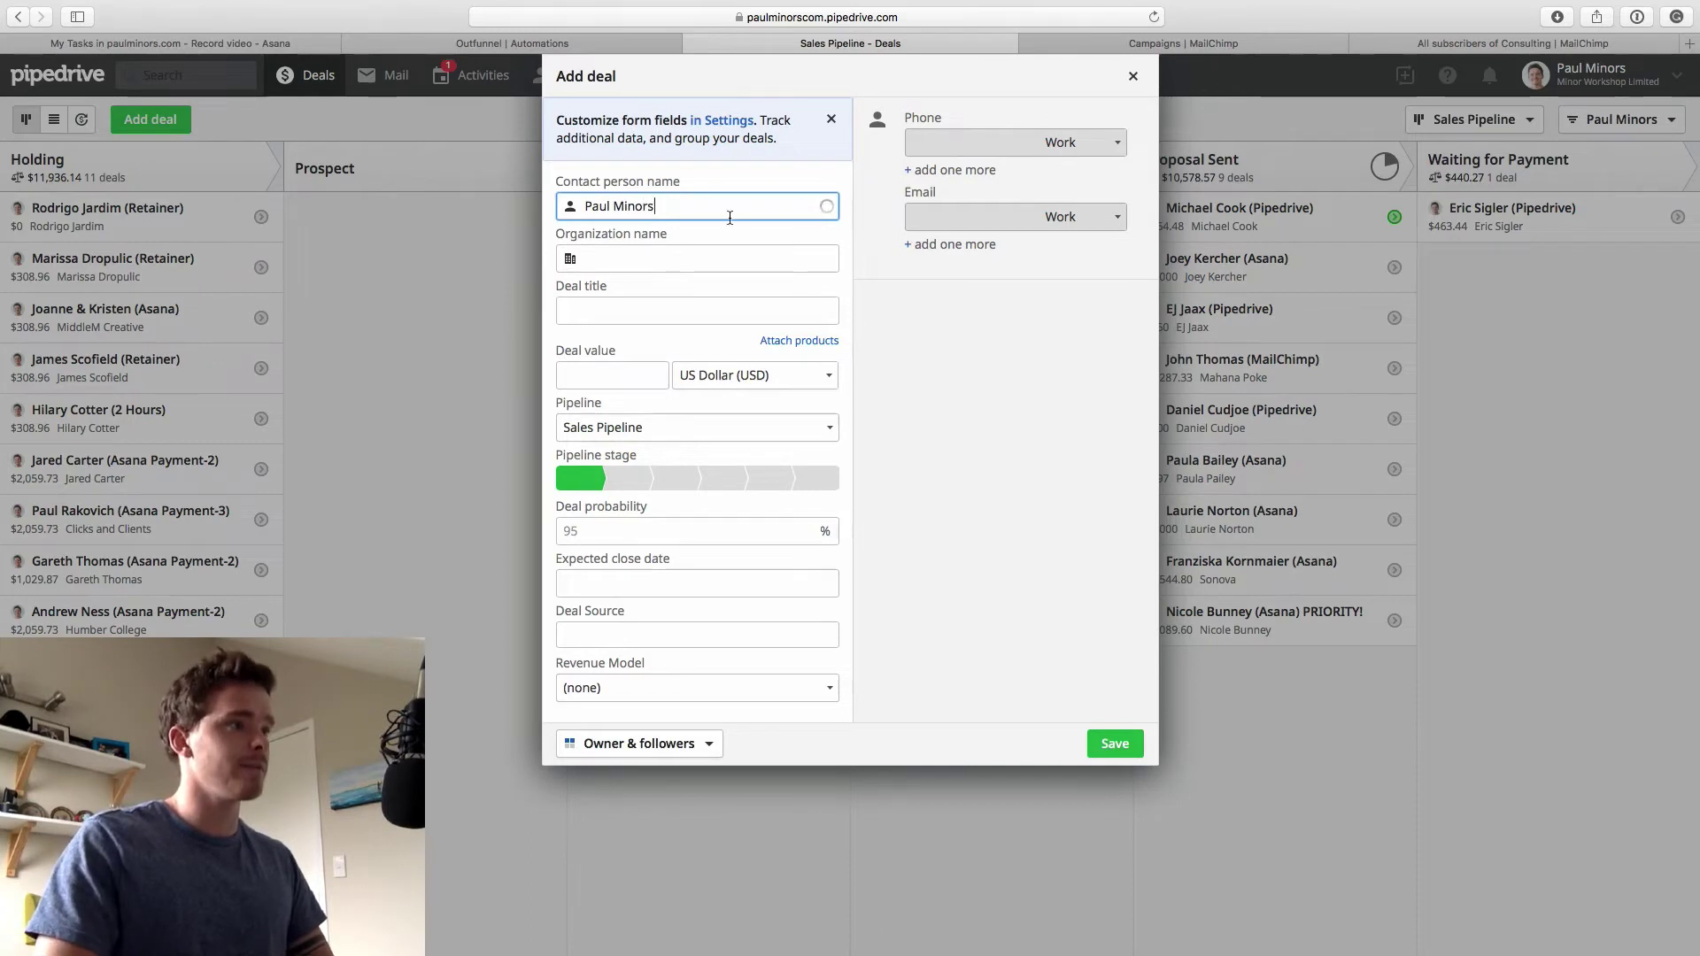
left_click(936, 299)
left_click(953, 219)
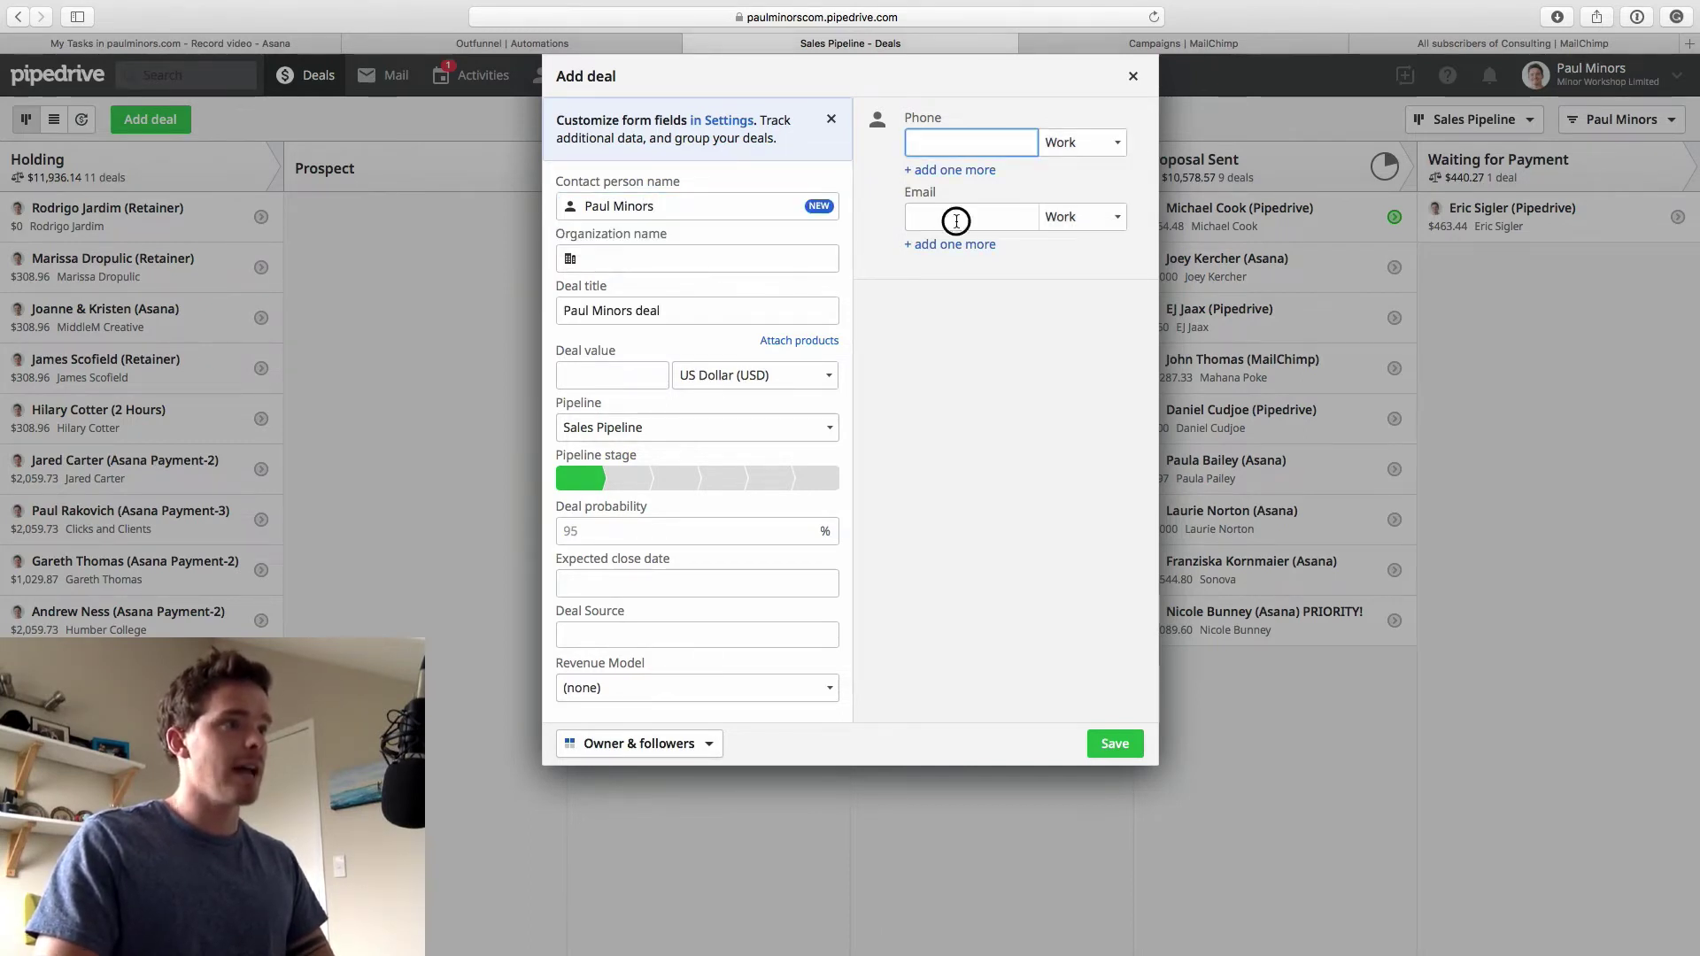
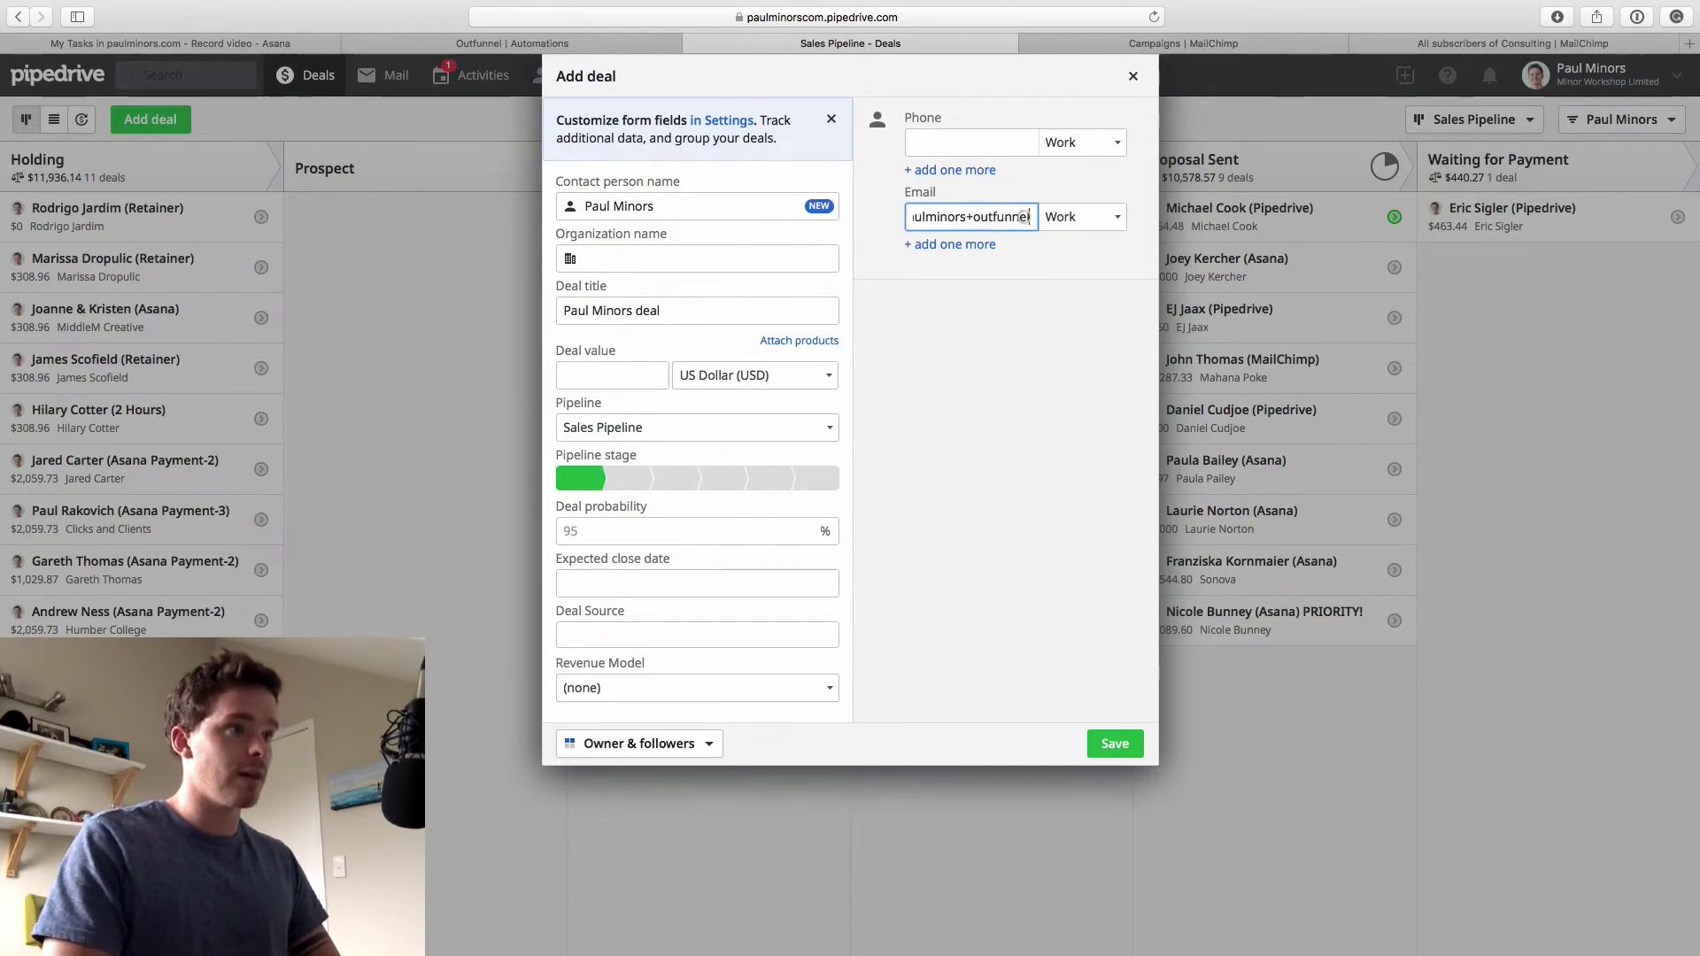
left_click(914, 216)
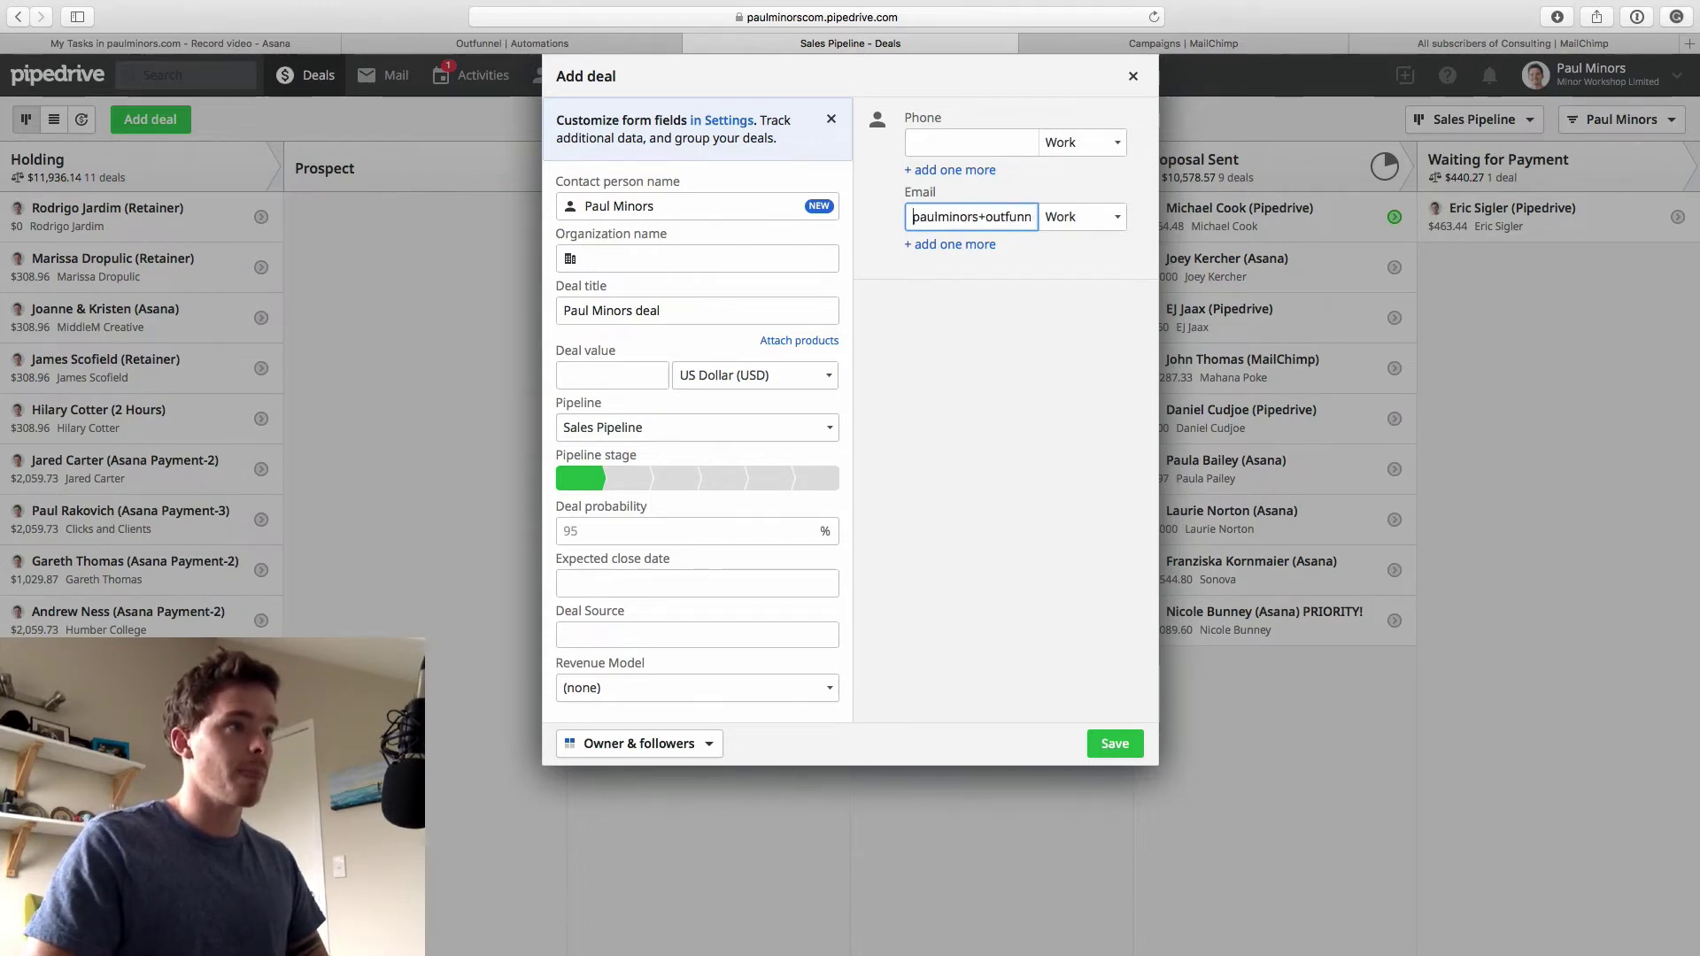
Change the deal title to end with '(Outfunnel Test)', place it in Prospect, and save
left_click(740, 310)
key("BackSpace")
key("BackSpace")
key("BackSpace")
key("BackSpace")
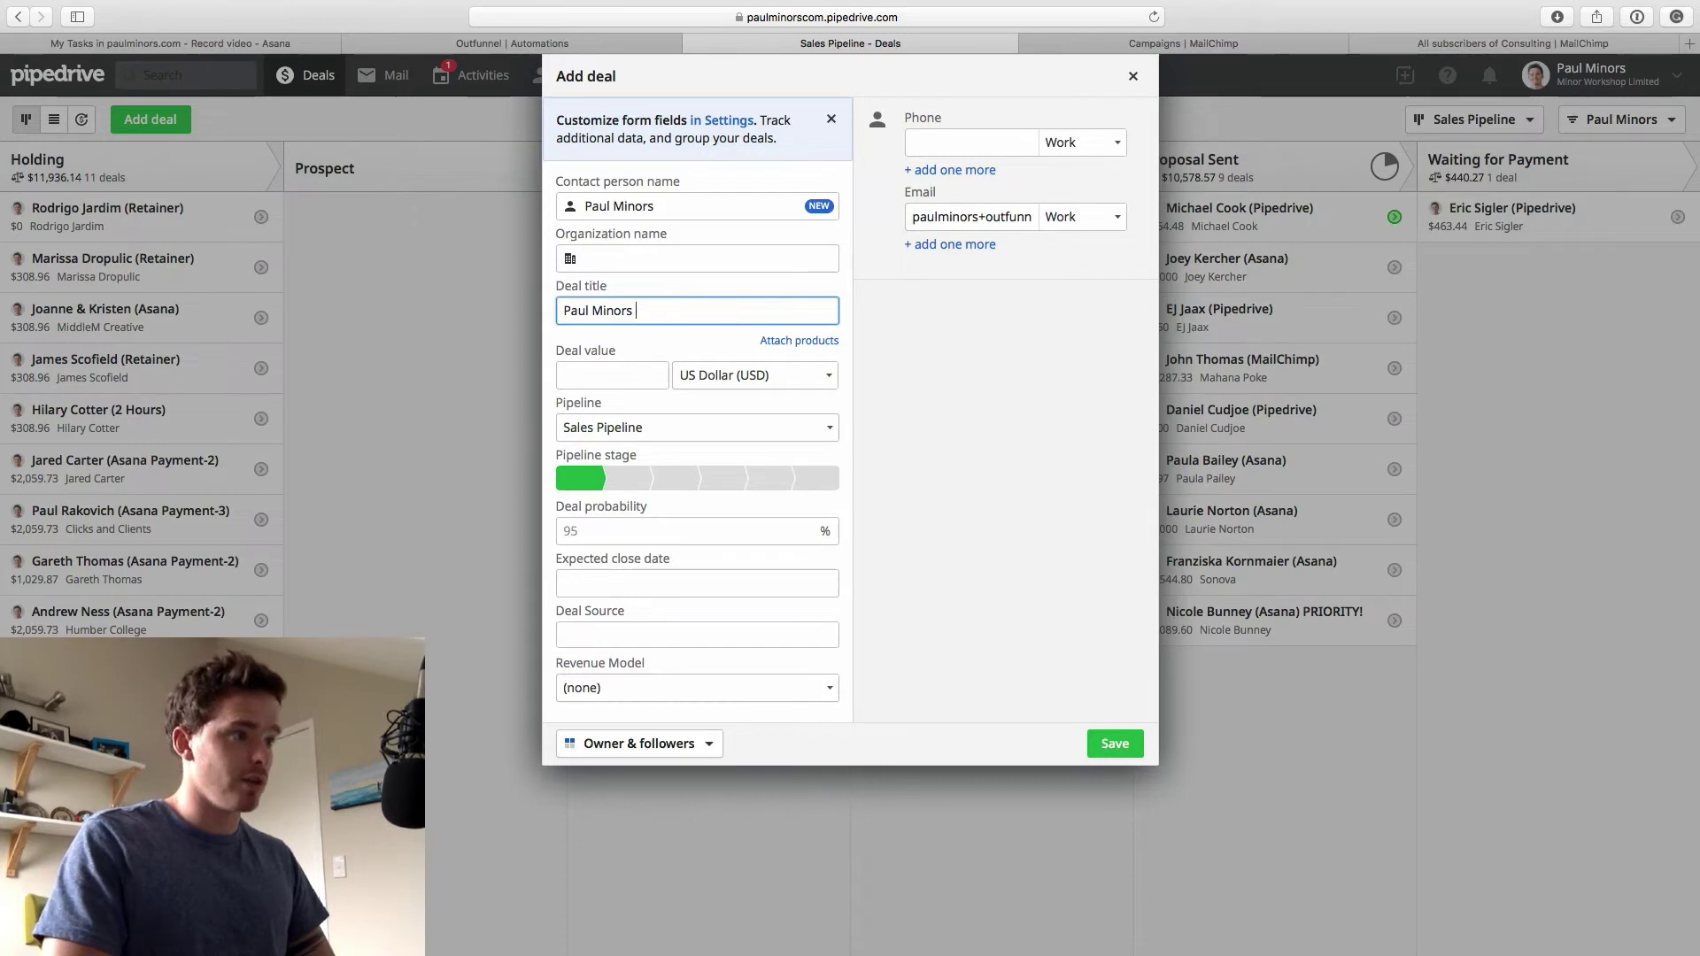
type("(Outfunnel")
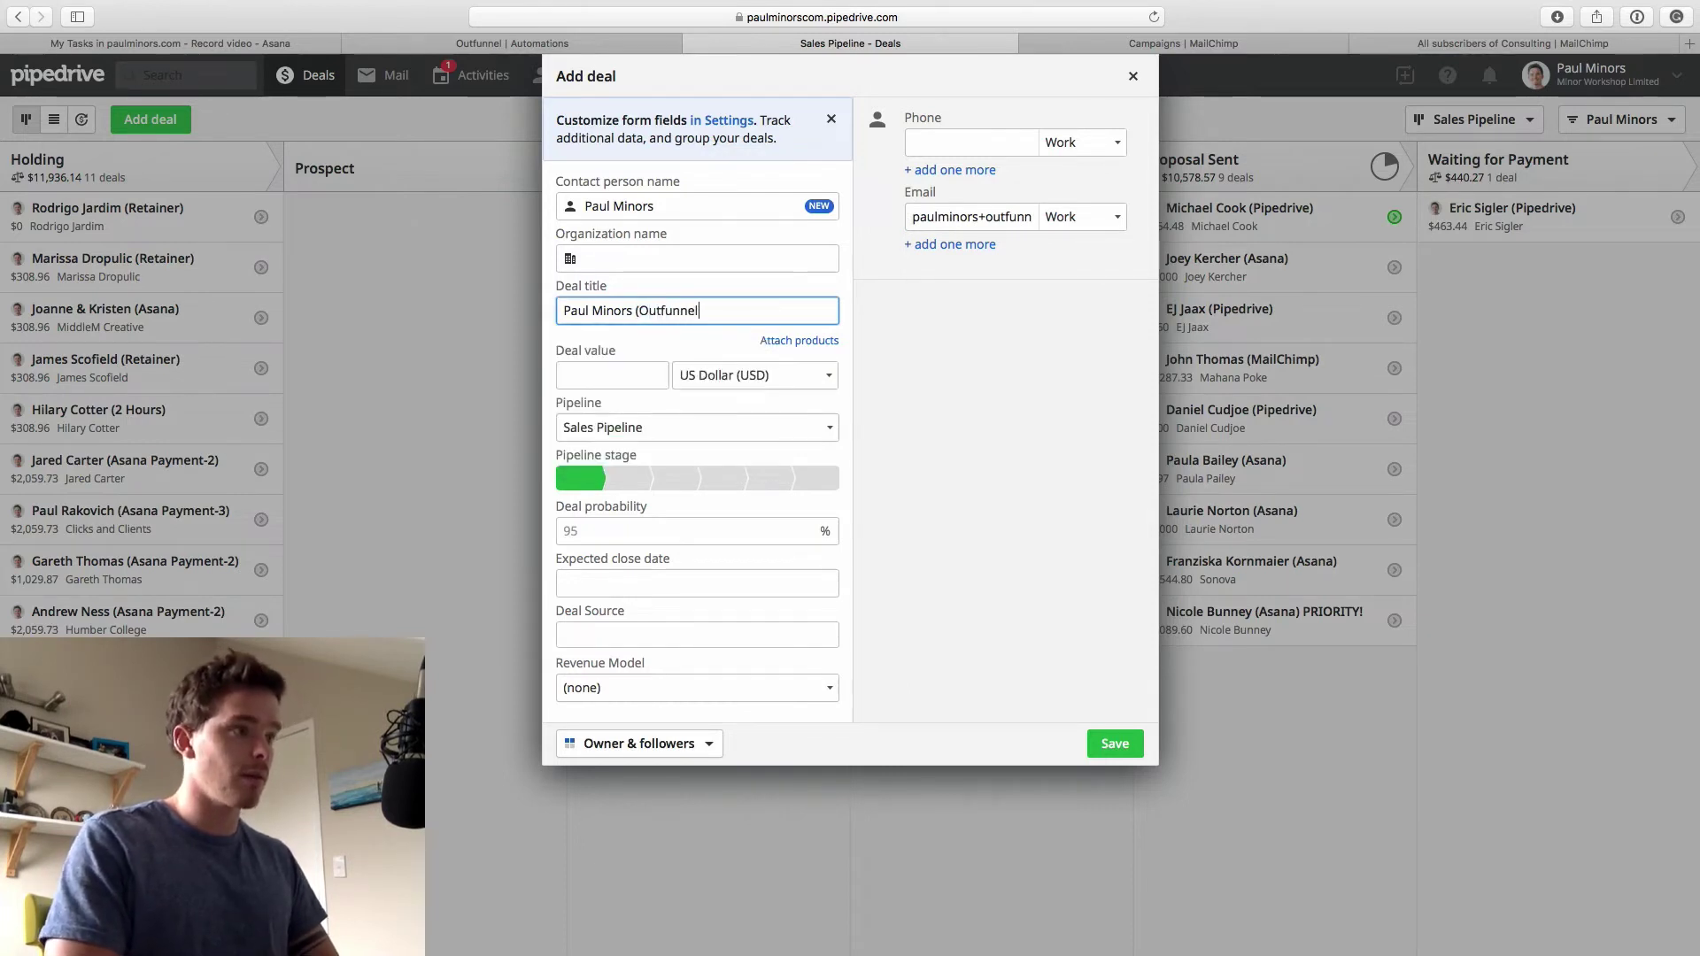
type(" Te")
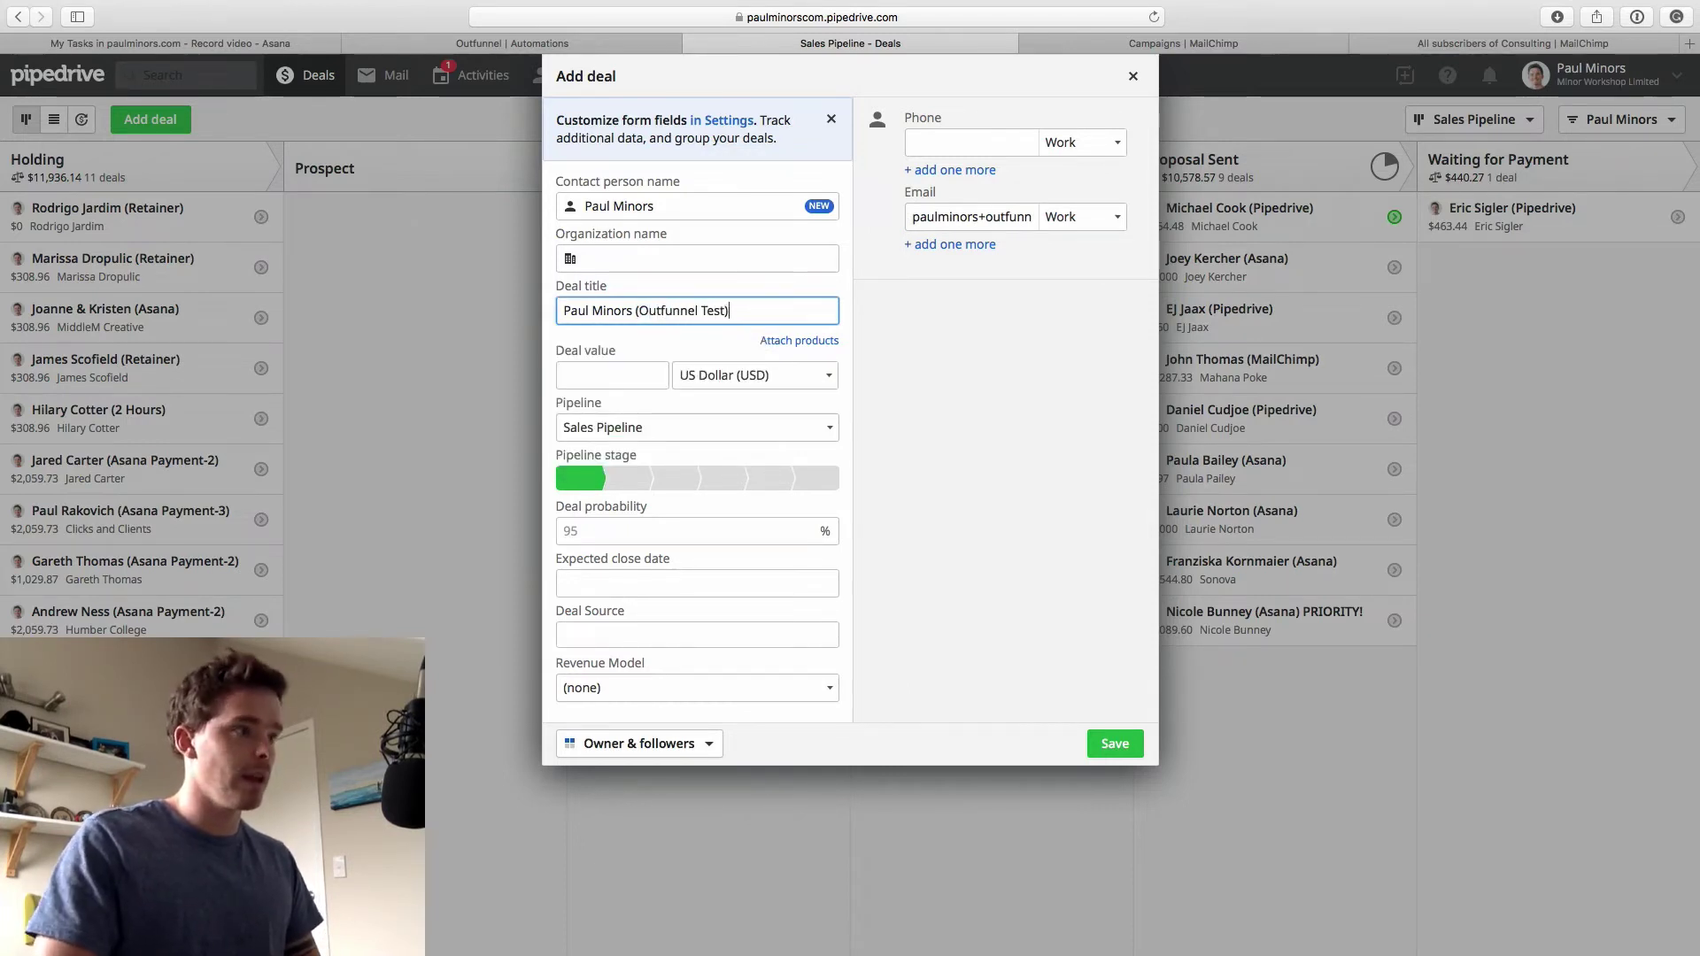
type("st)")
left_click(628, 478)
left_click(1114, 742)
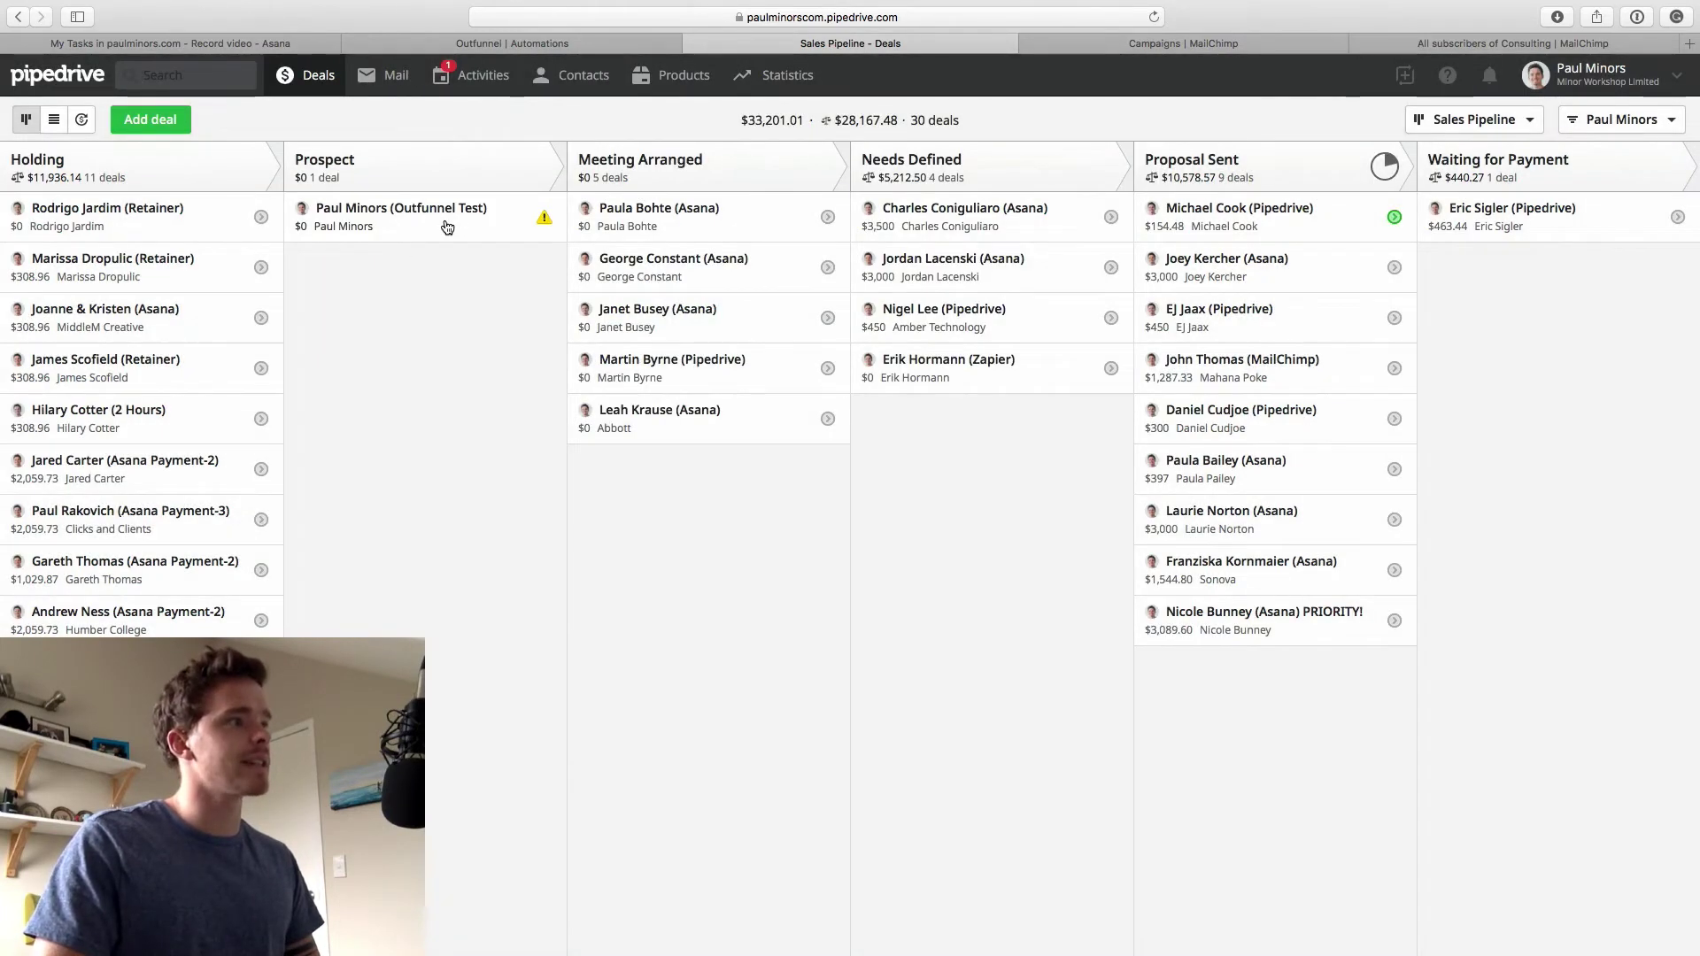
Give the test deal's person the Contact label, then go back to Outfunnel's automations
left_click(483, 217)
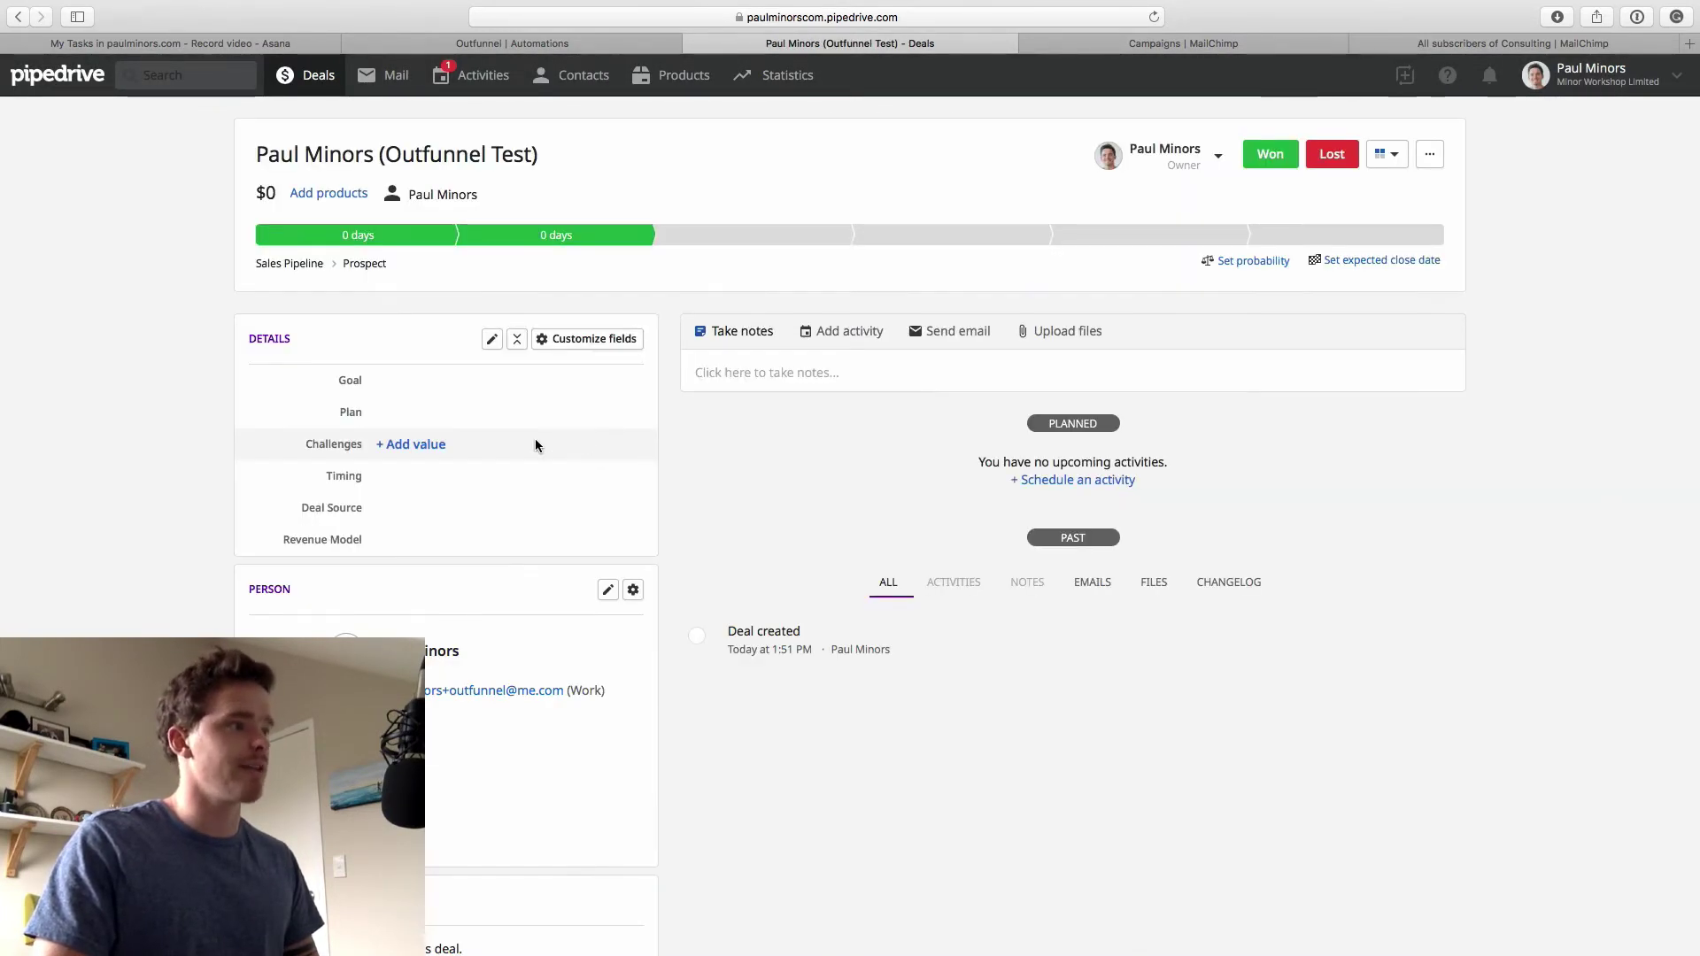
scroll(509, 478, "down", 2)
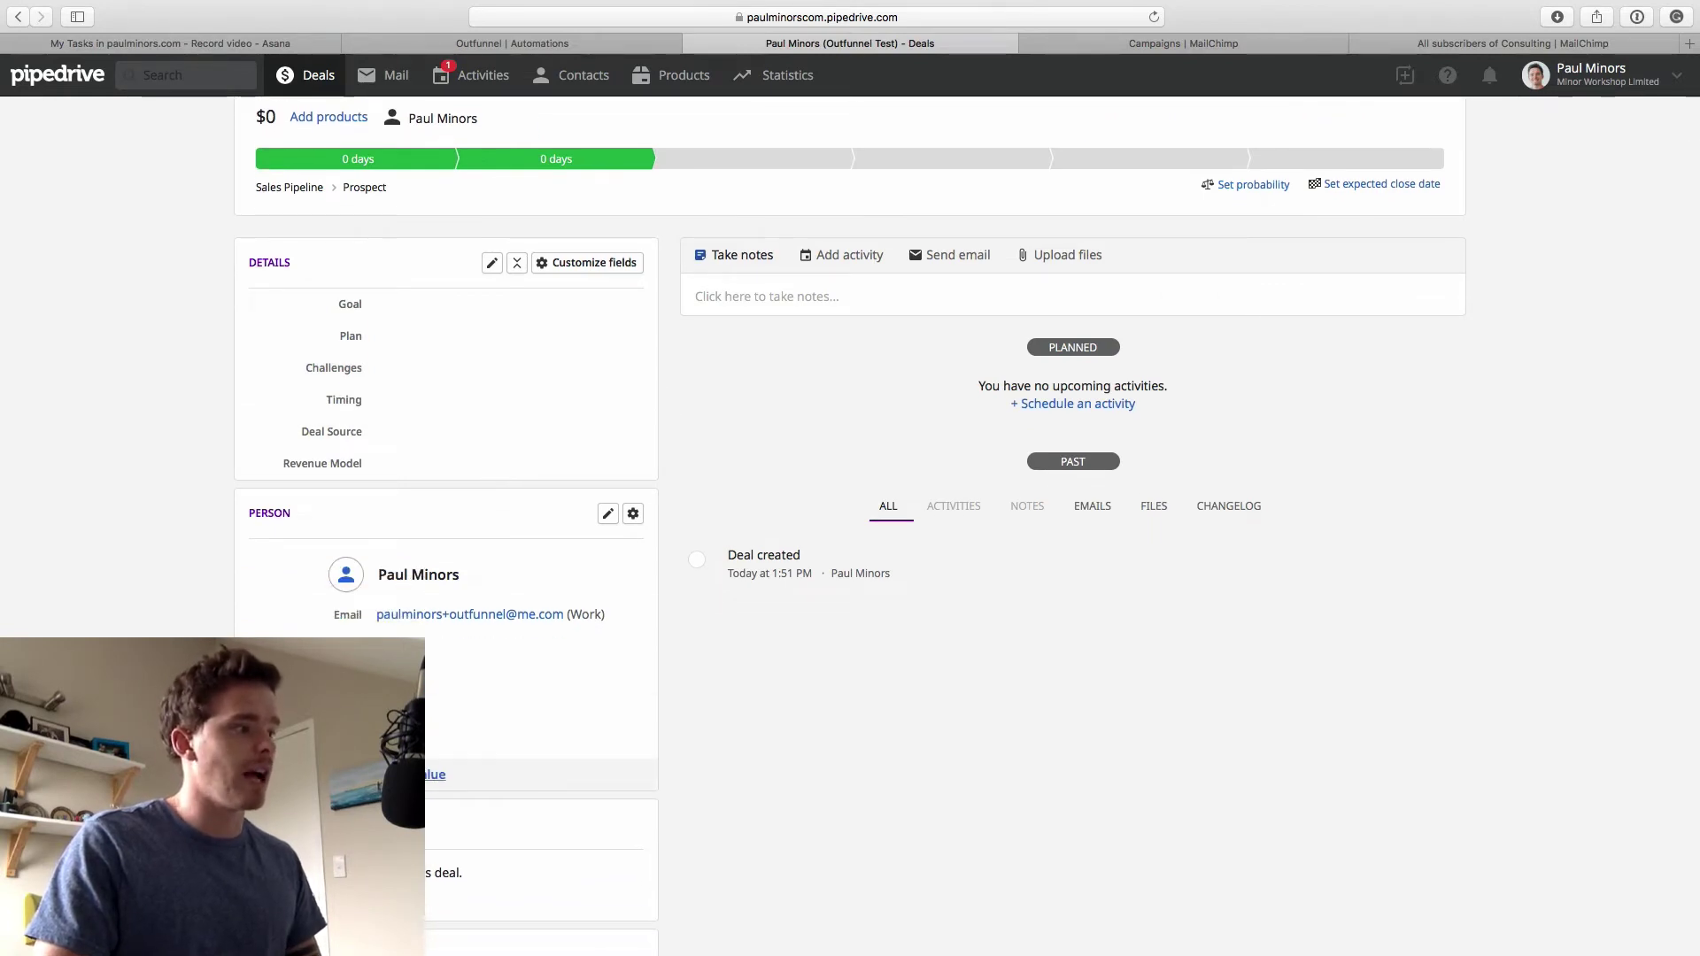
left_click(434, 774)
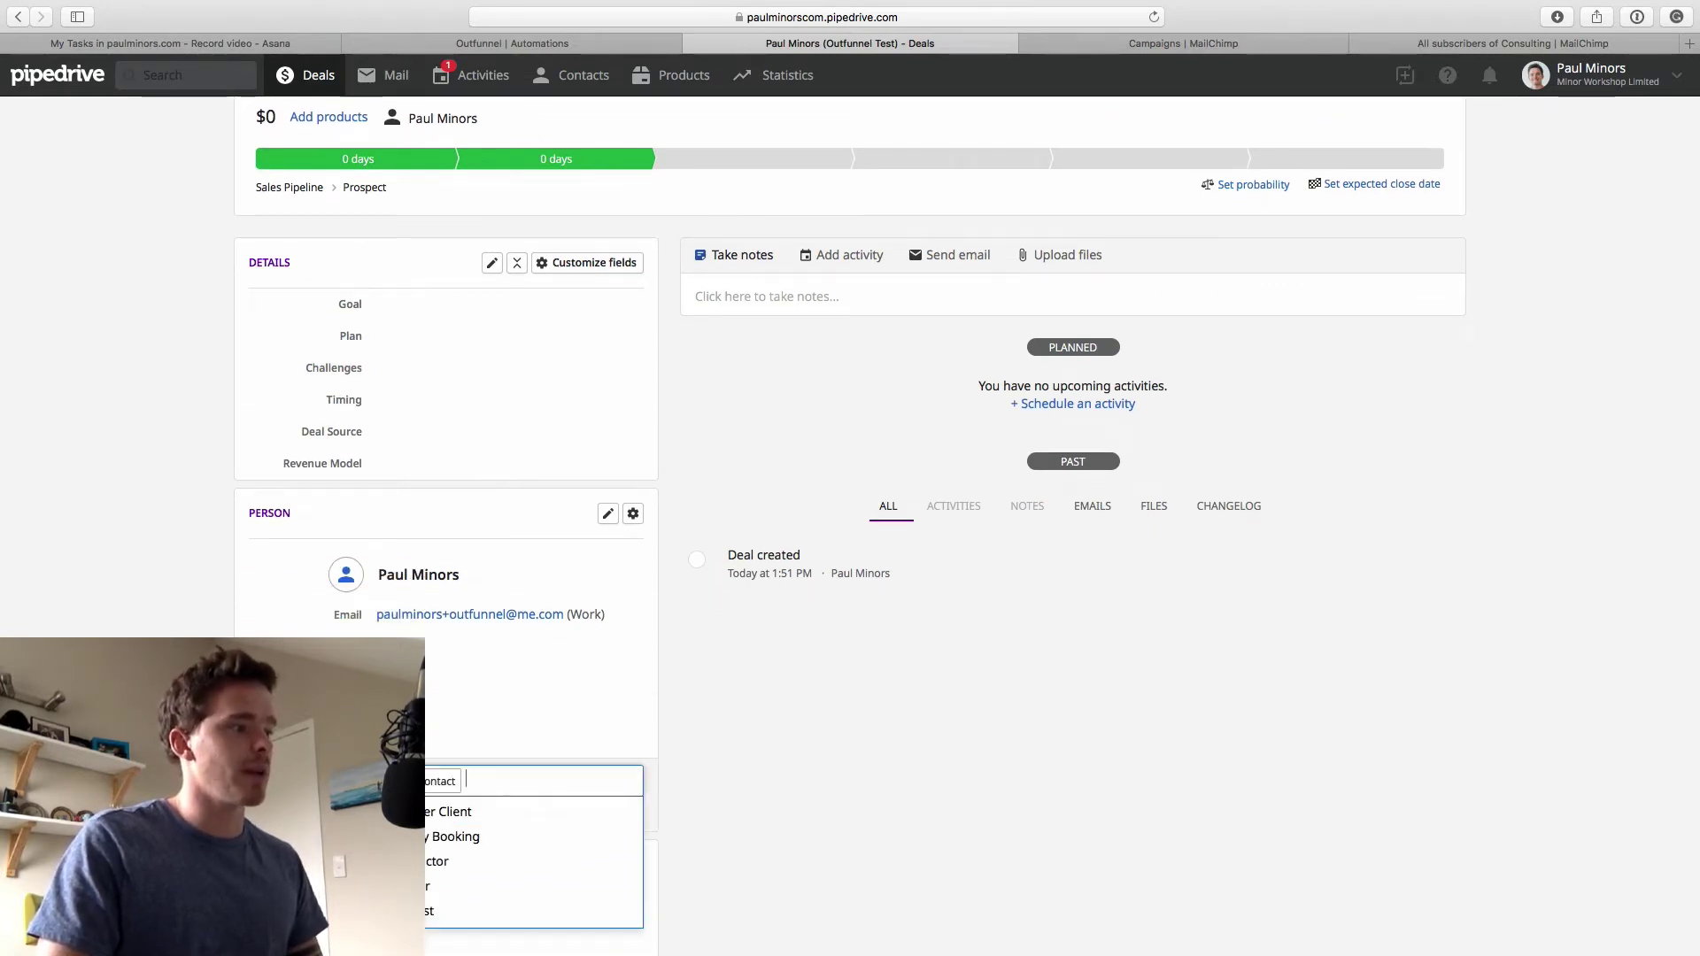
left_click(618, 814)
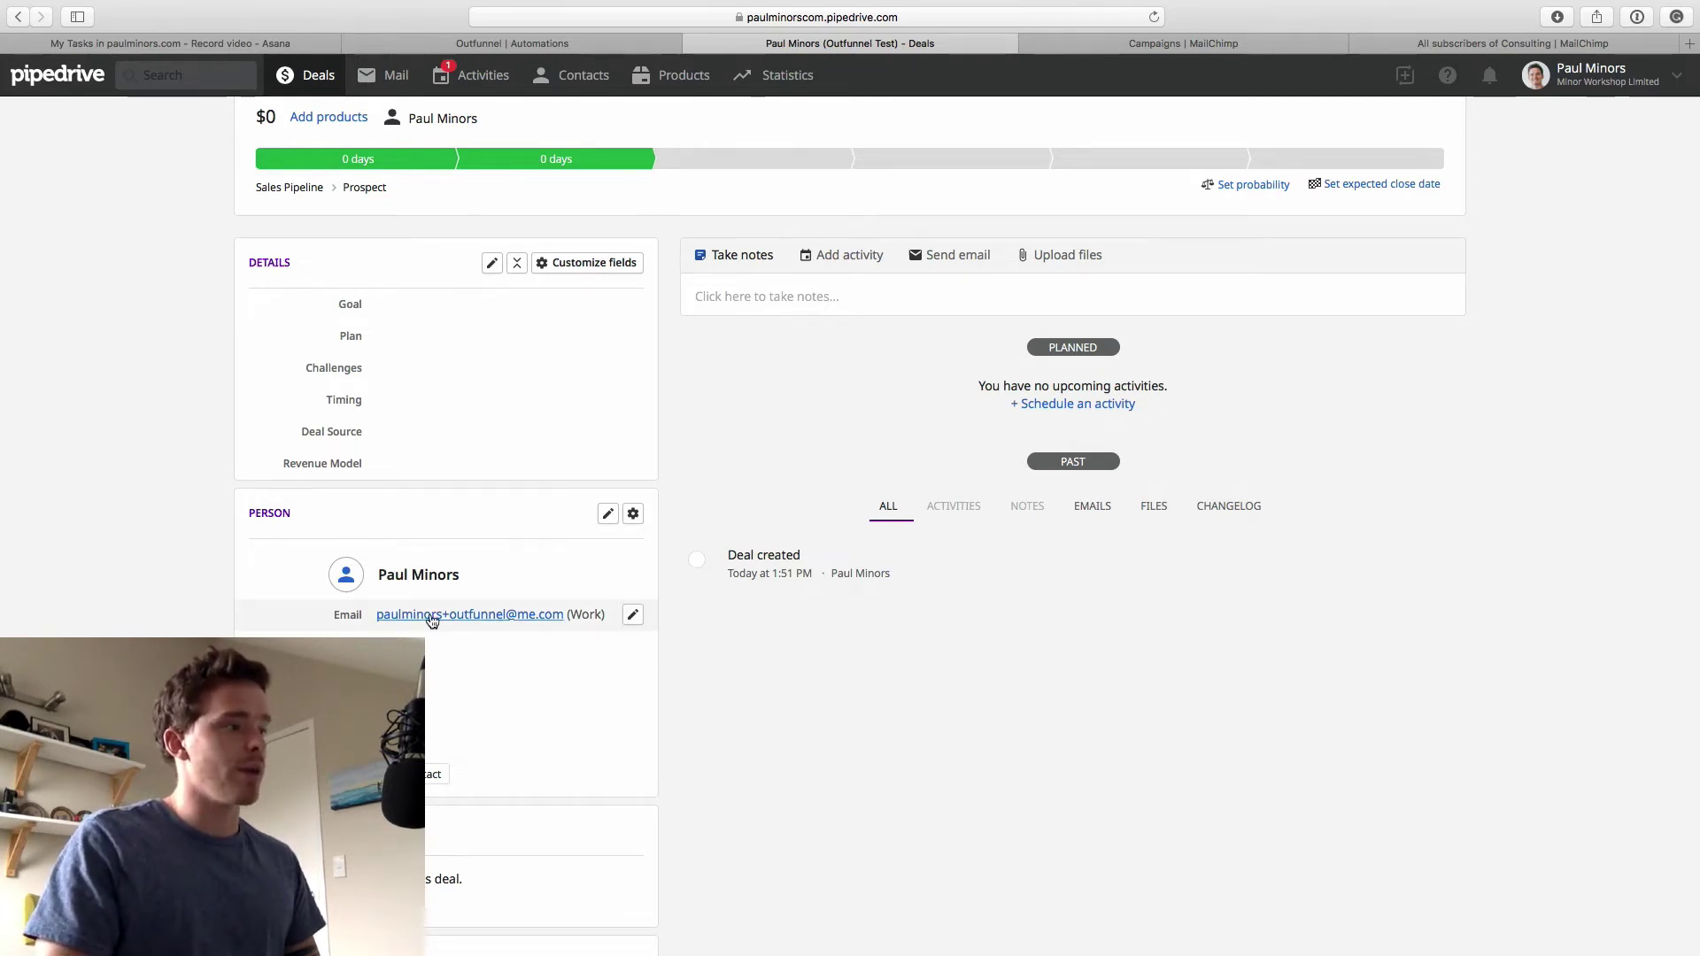
scroll(559, 603, "up", 2)
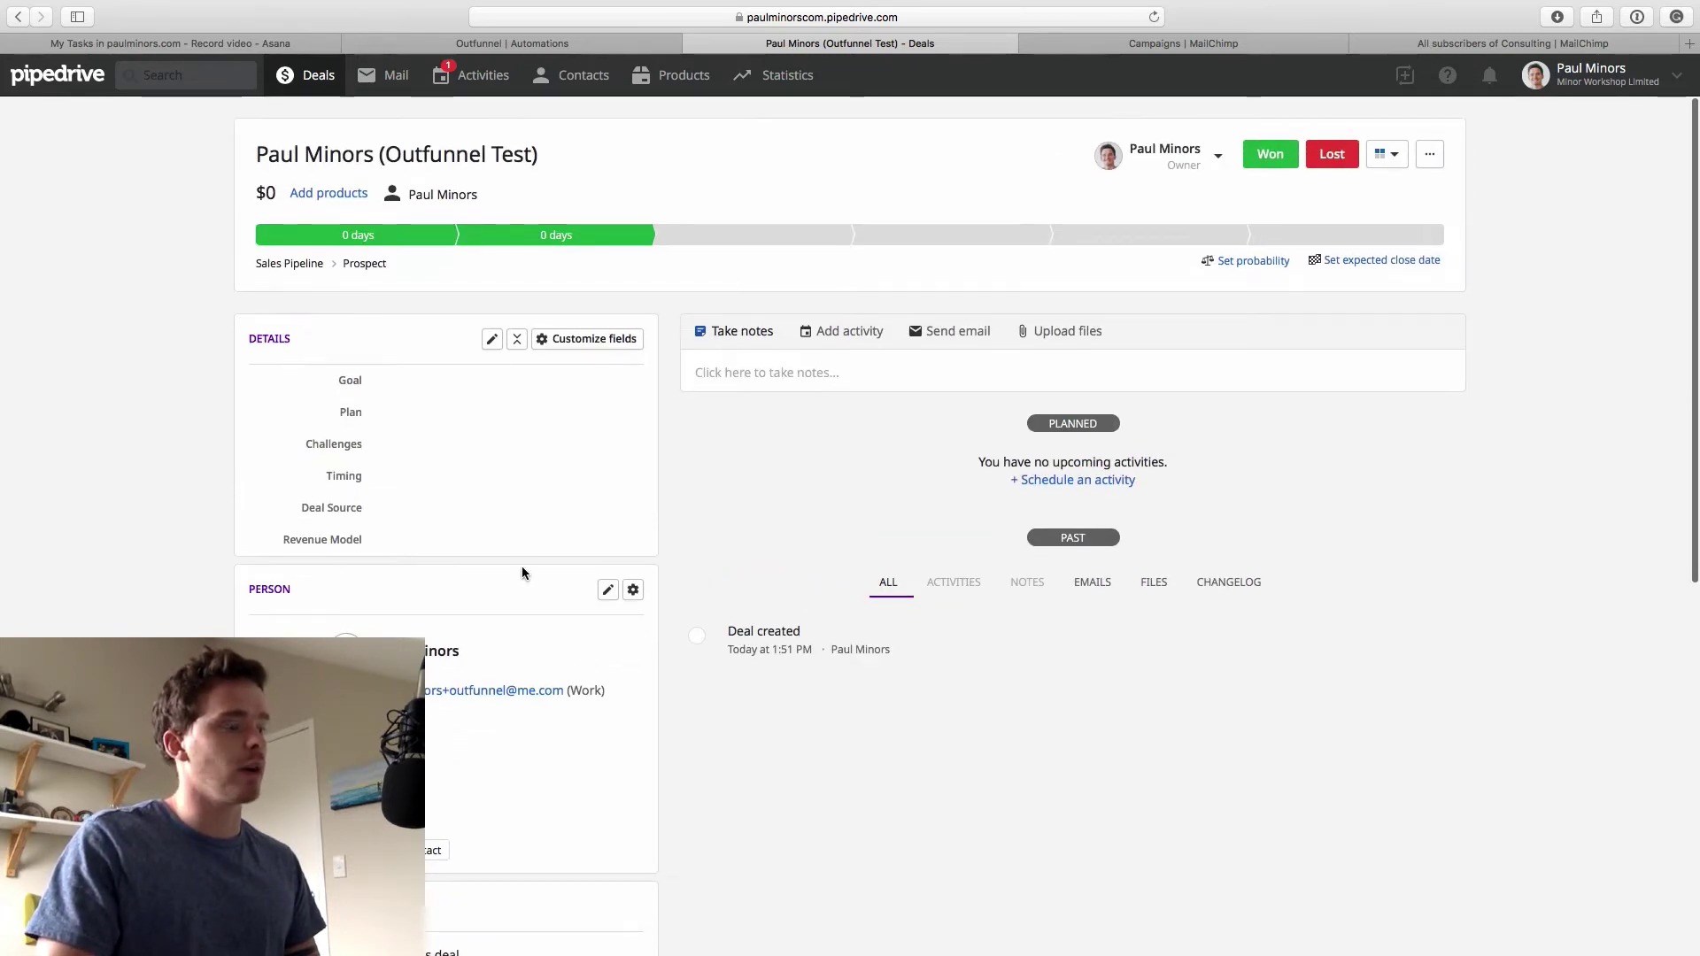
left_click(581, 45)
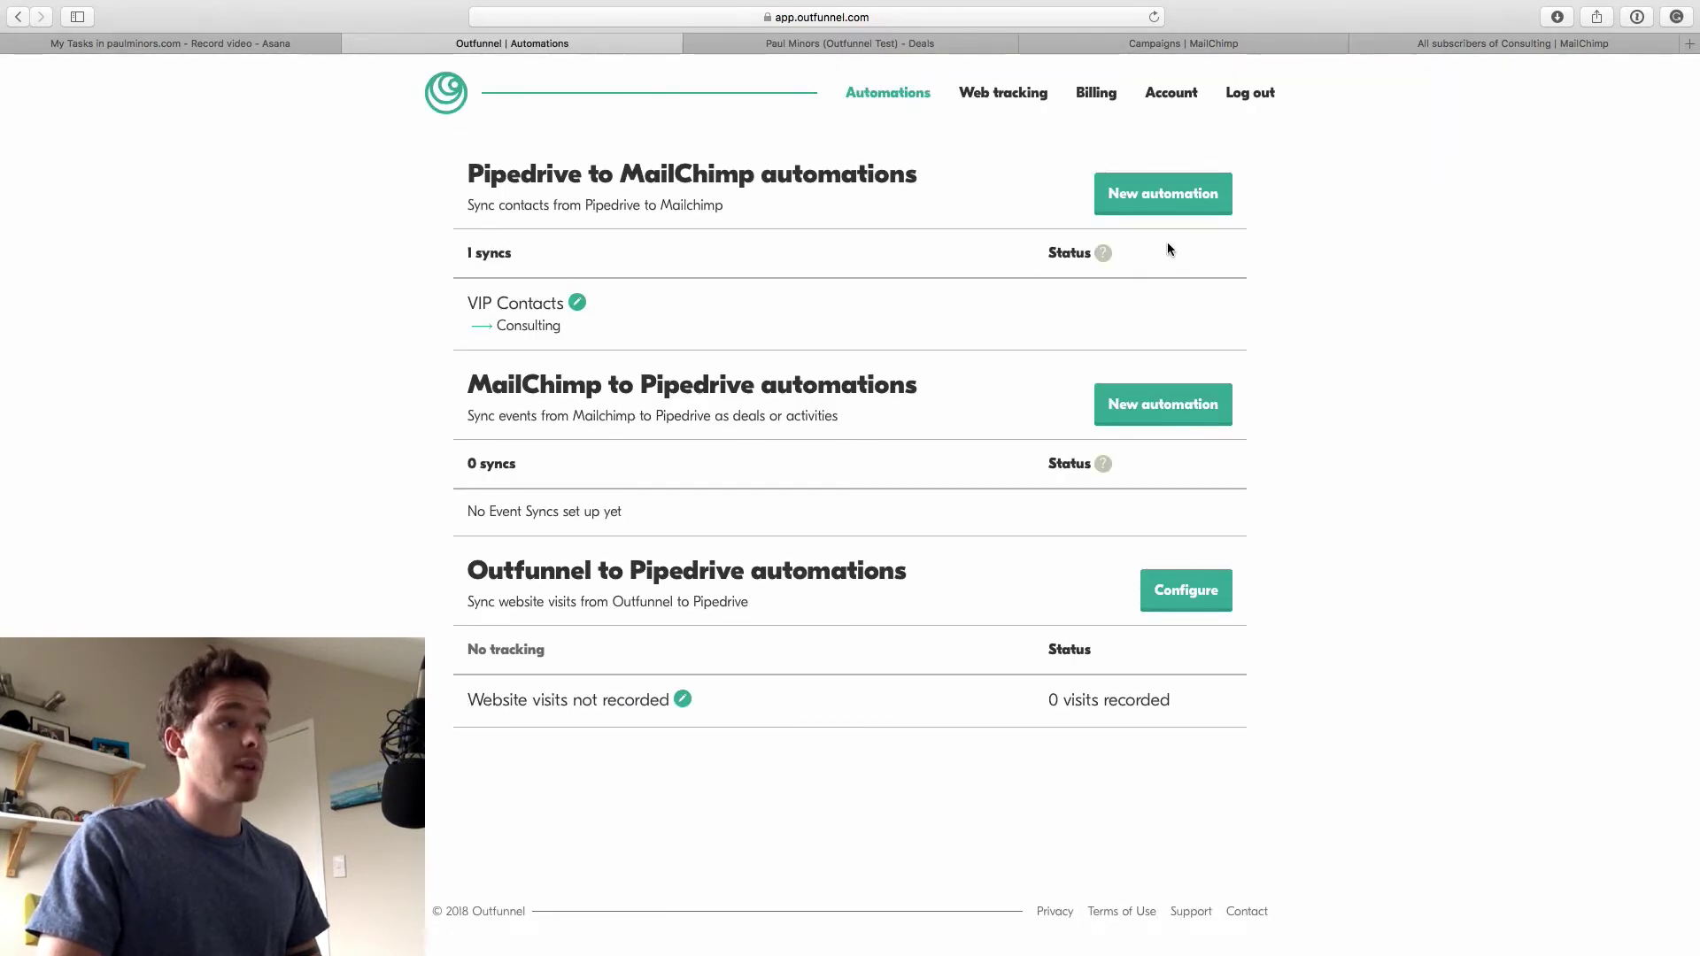
Run the VIP Contacts sync immediately and begin a new MailChimp to Pipedrive automation
left_click(584, 305)
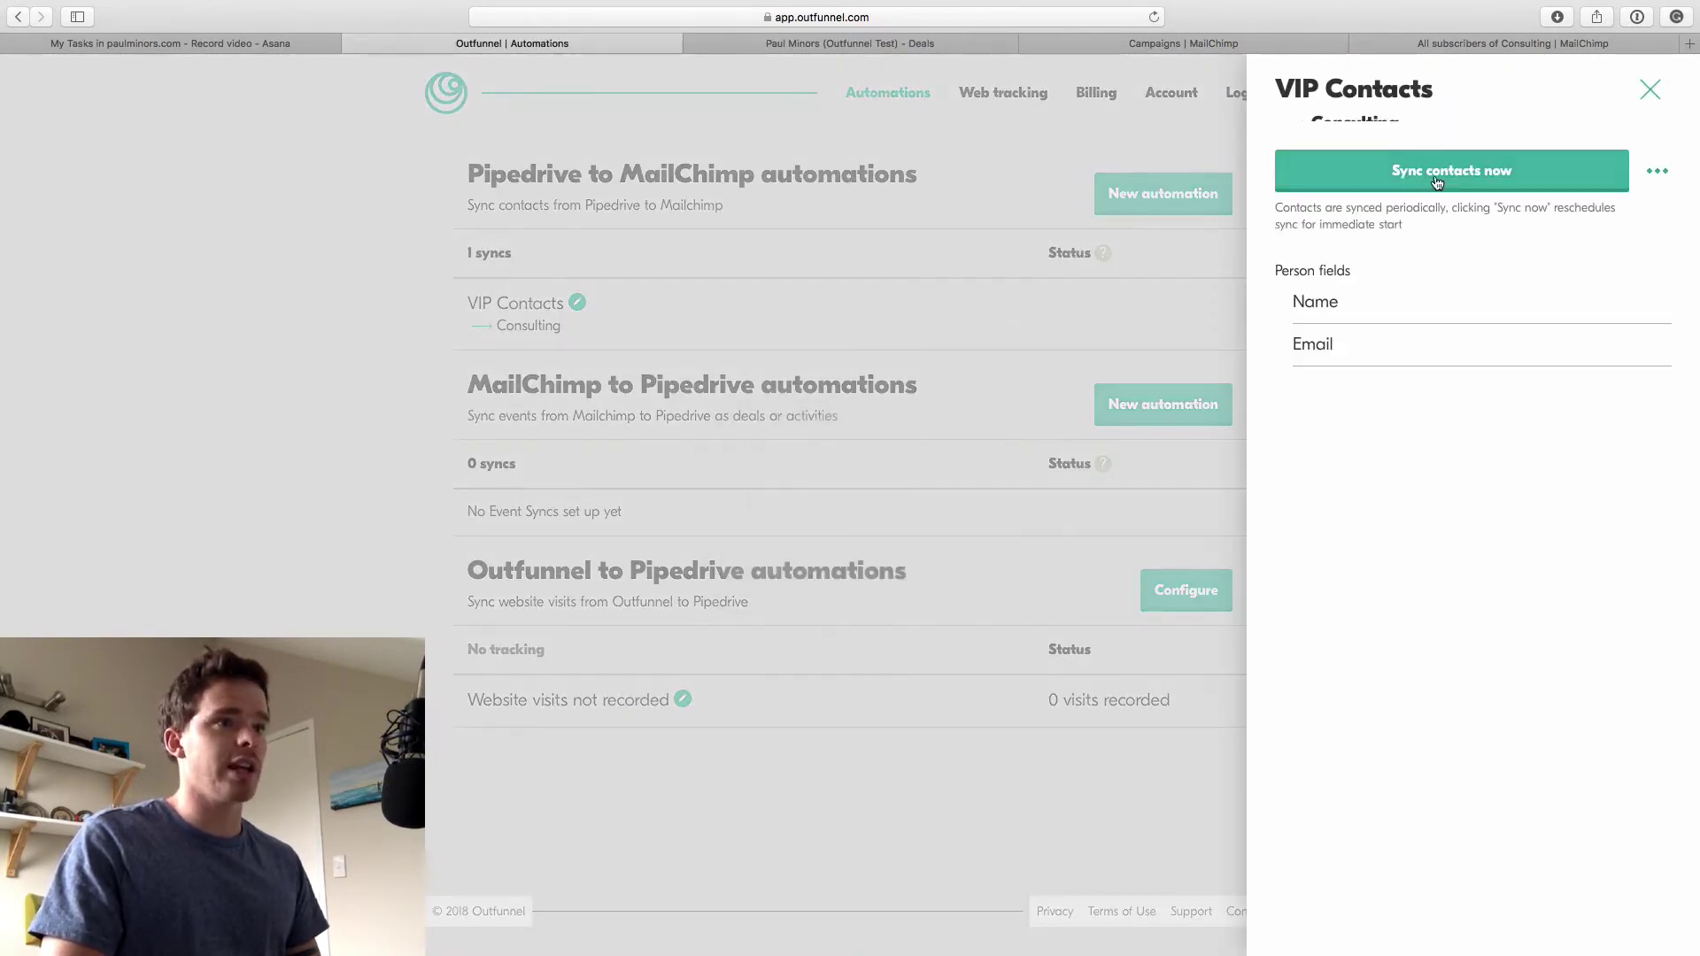
left_click(1431, 182)
left_click(850, 587)
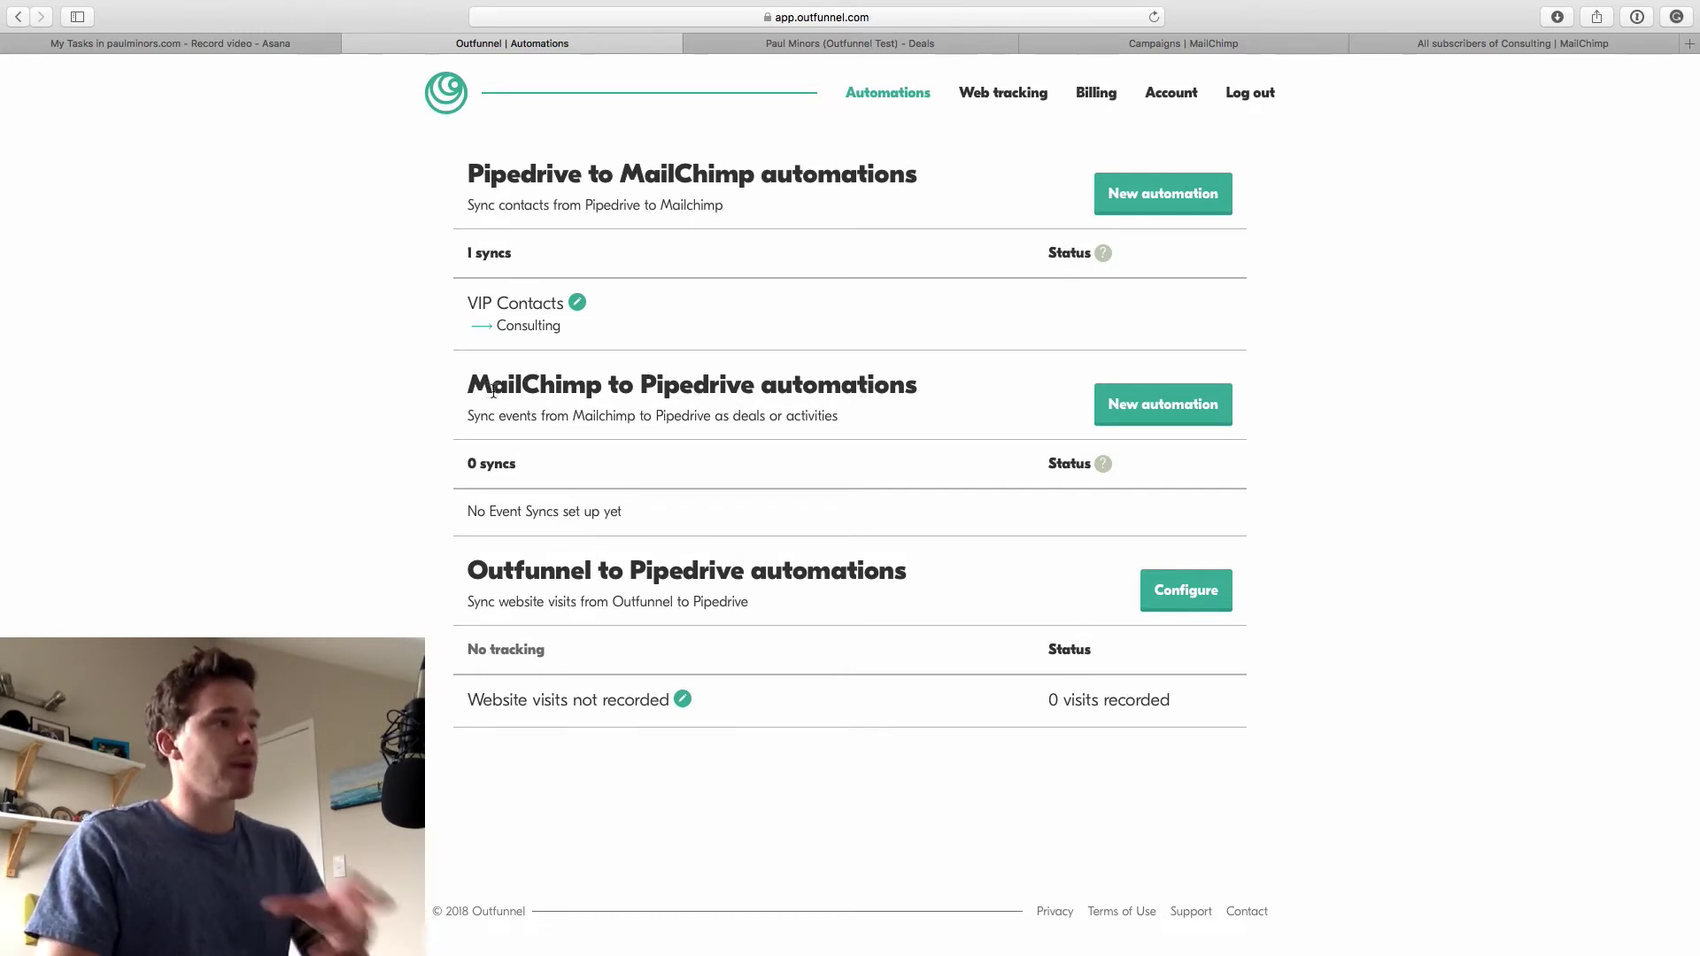
left_click(1155, 406)
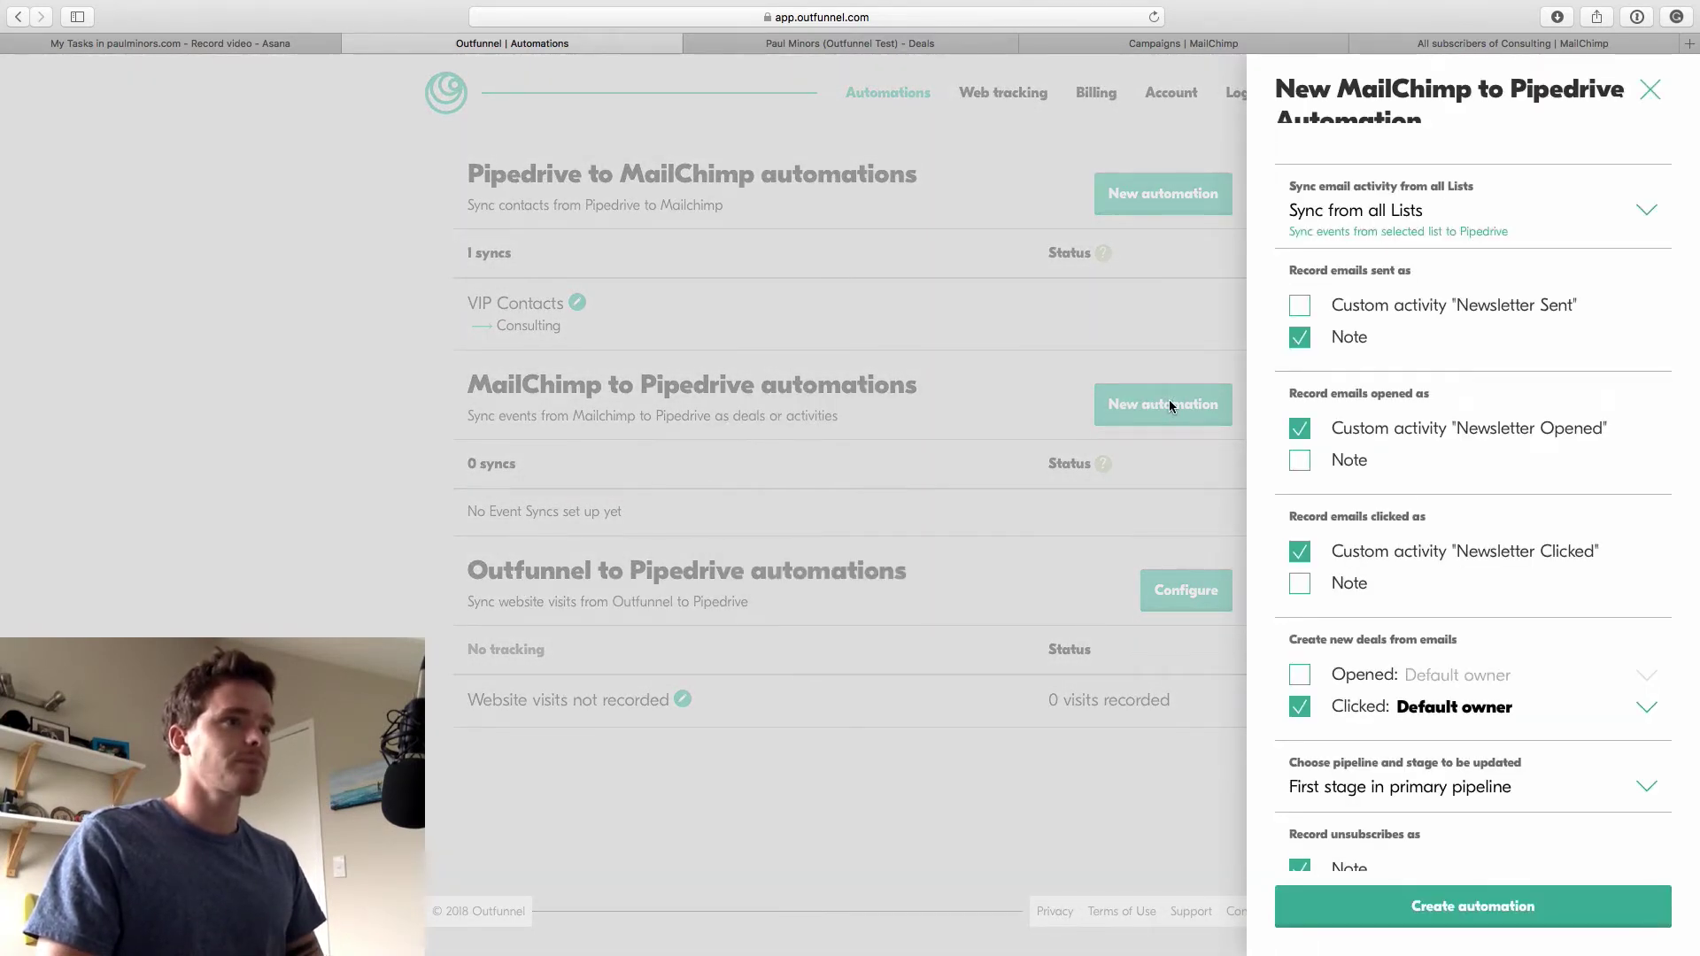
Pull events from the Consulting list and log sent emails as Newsletter Sent activities, not notes
left_click(1357, 214)
left_click(1353, 229)
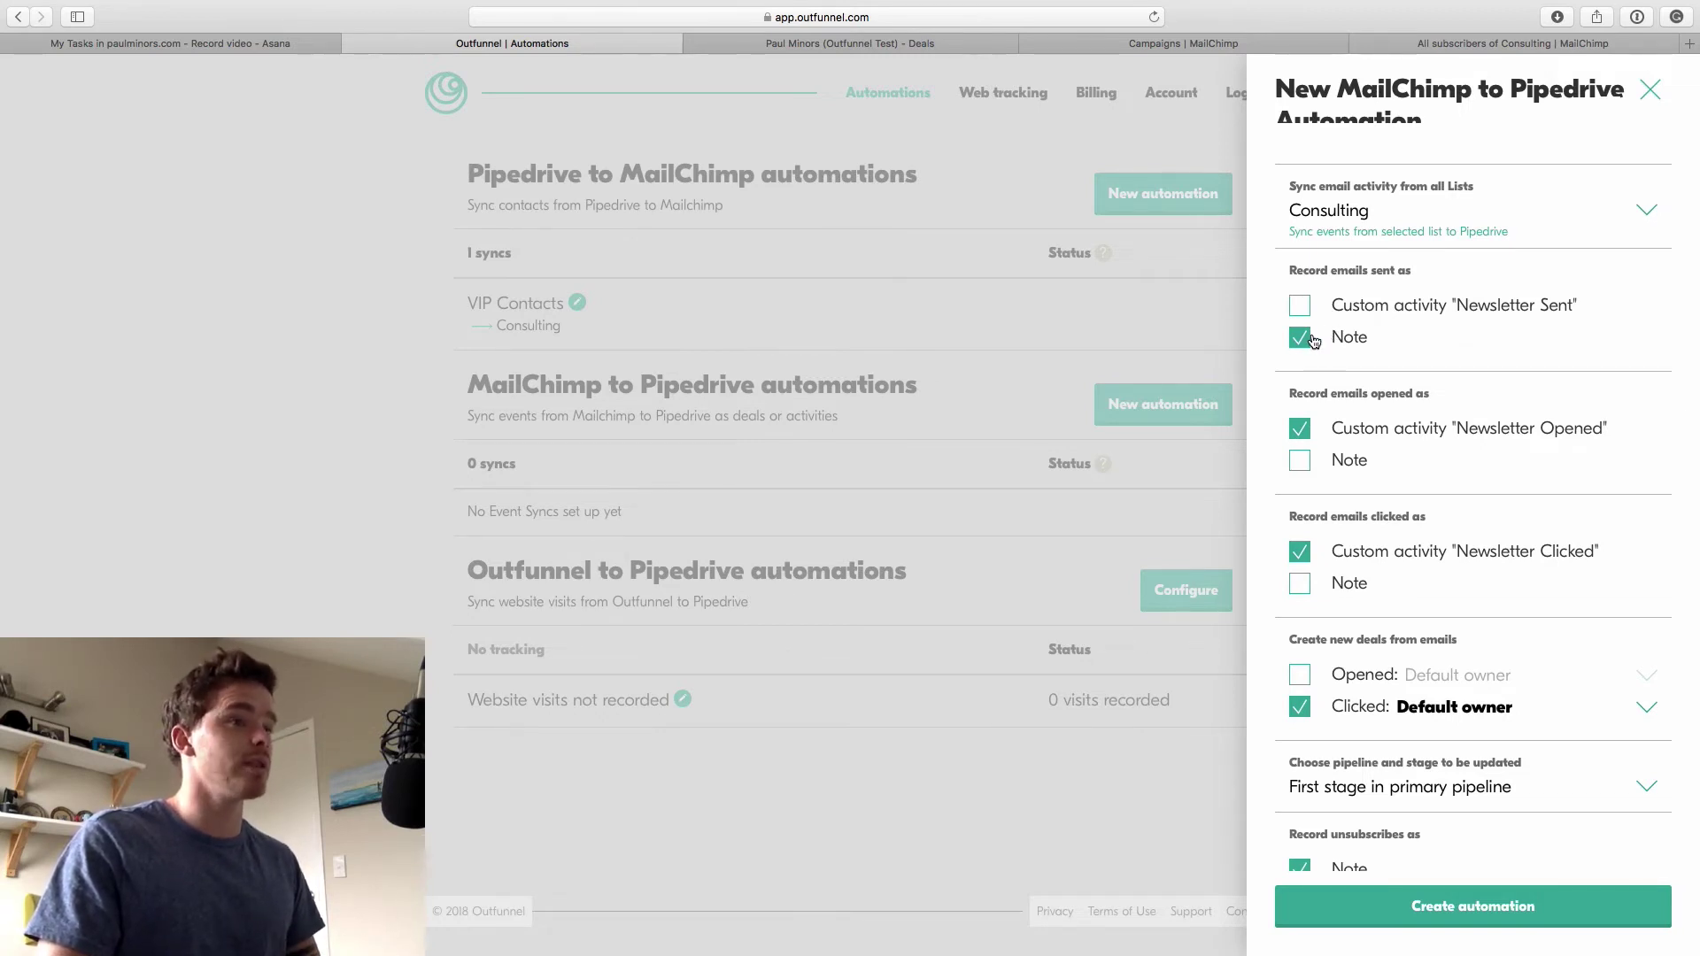
left_click(1300, 305)
left_click(1300, 337)
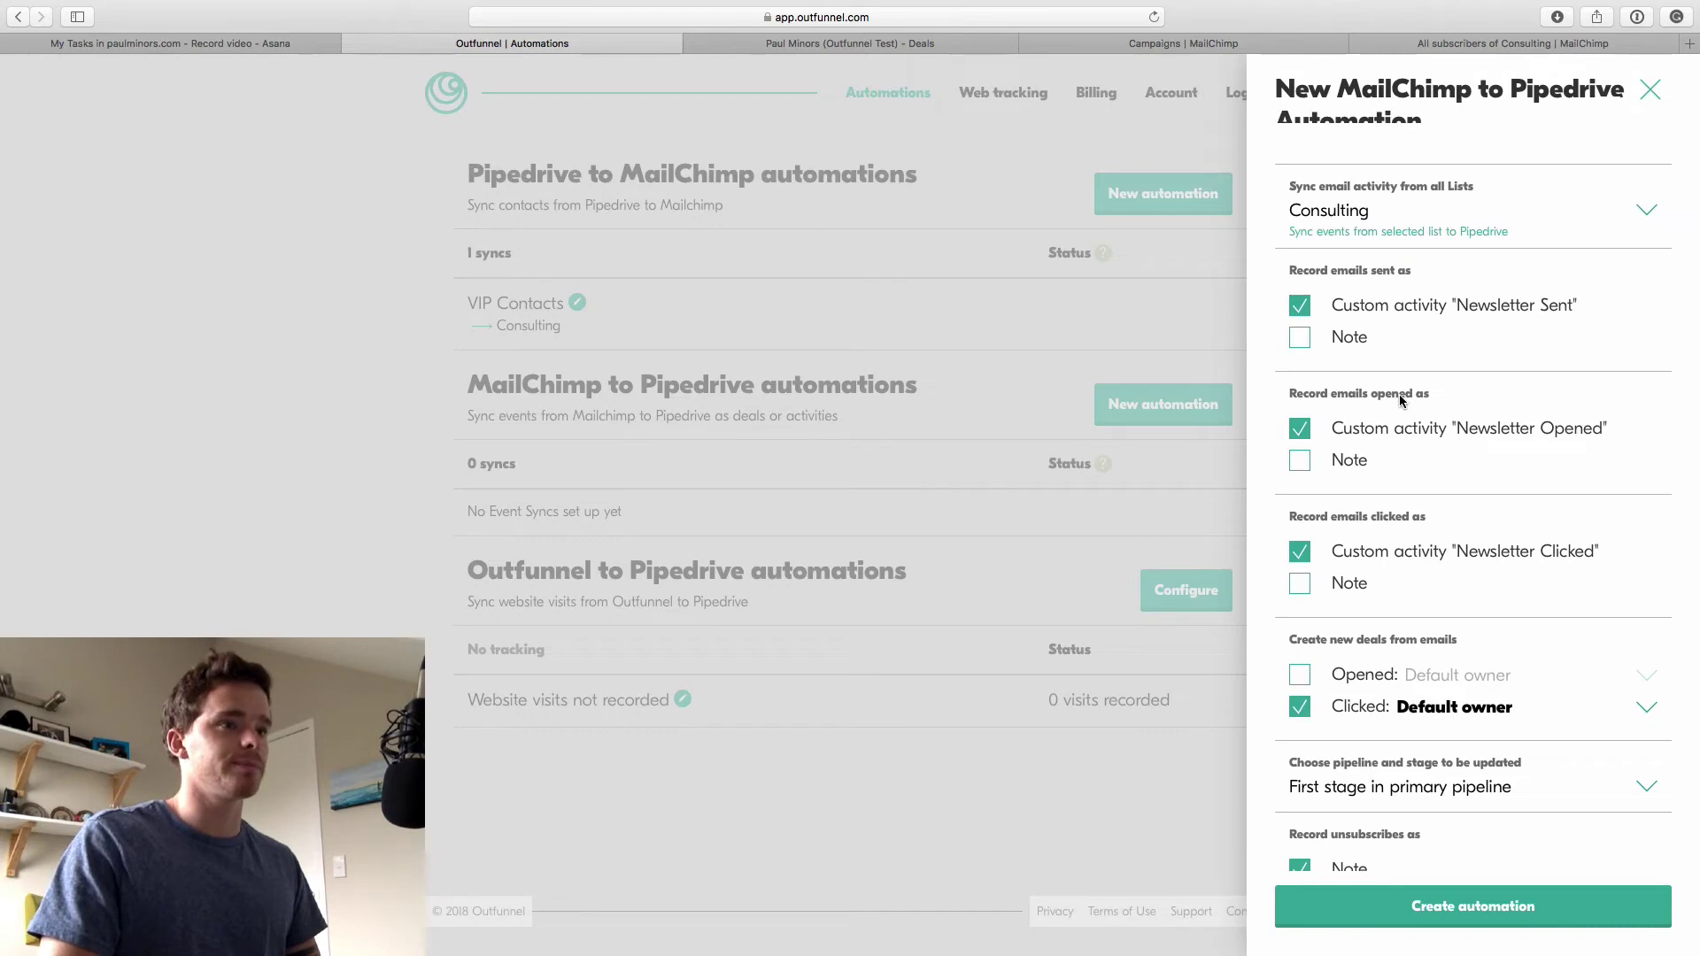
scroll(1400, 399, "down", 1)
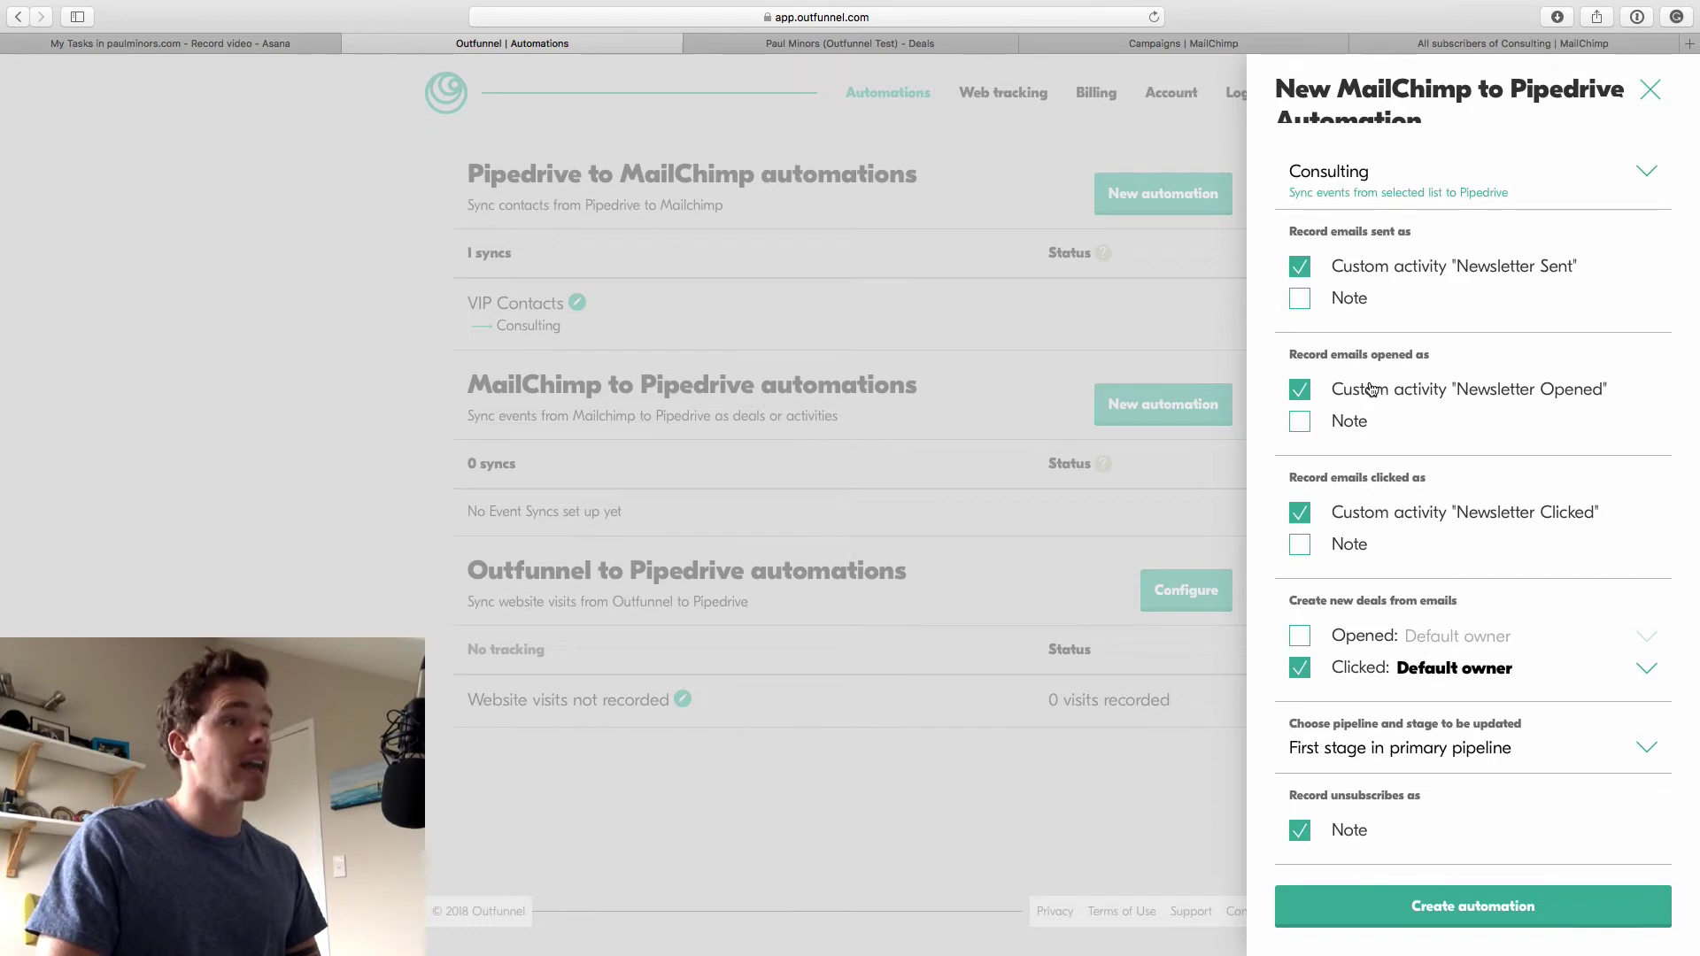
Log opens and clicks as notes instead of activities, disable deals from clicks, and create the automation
left_click(1305, 396)
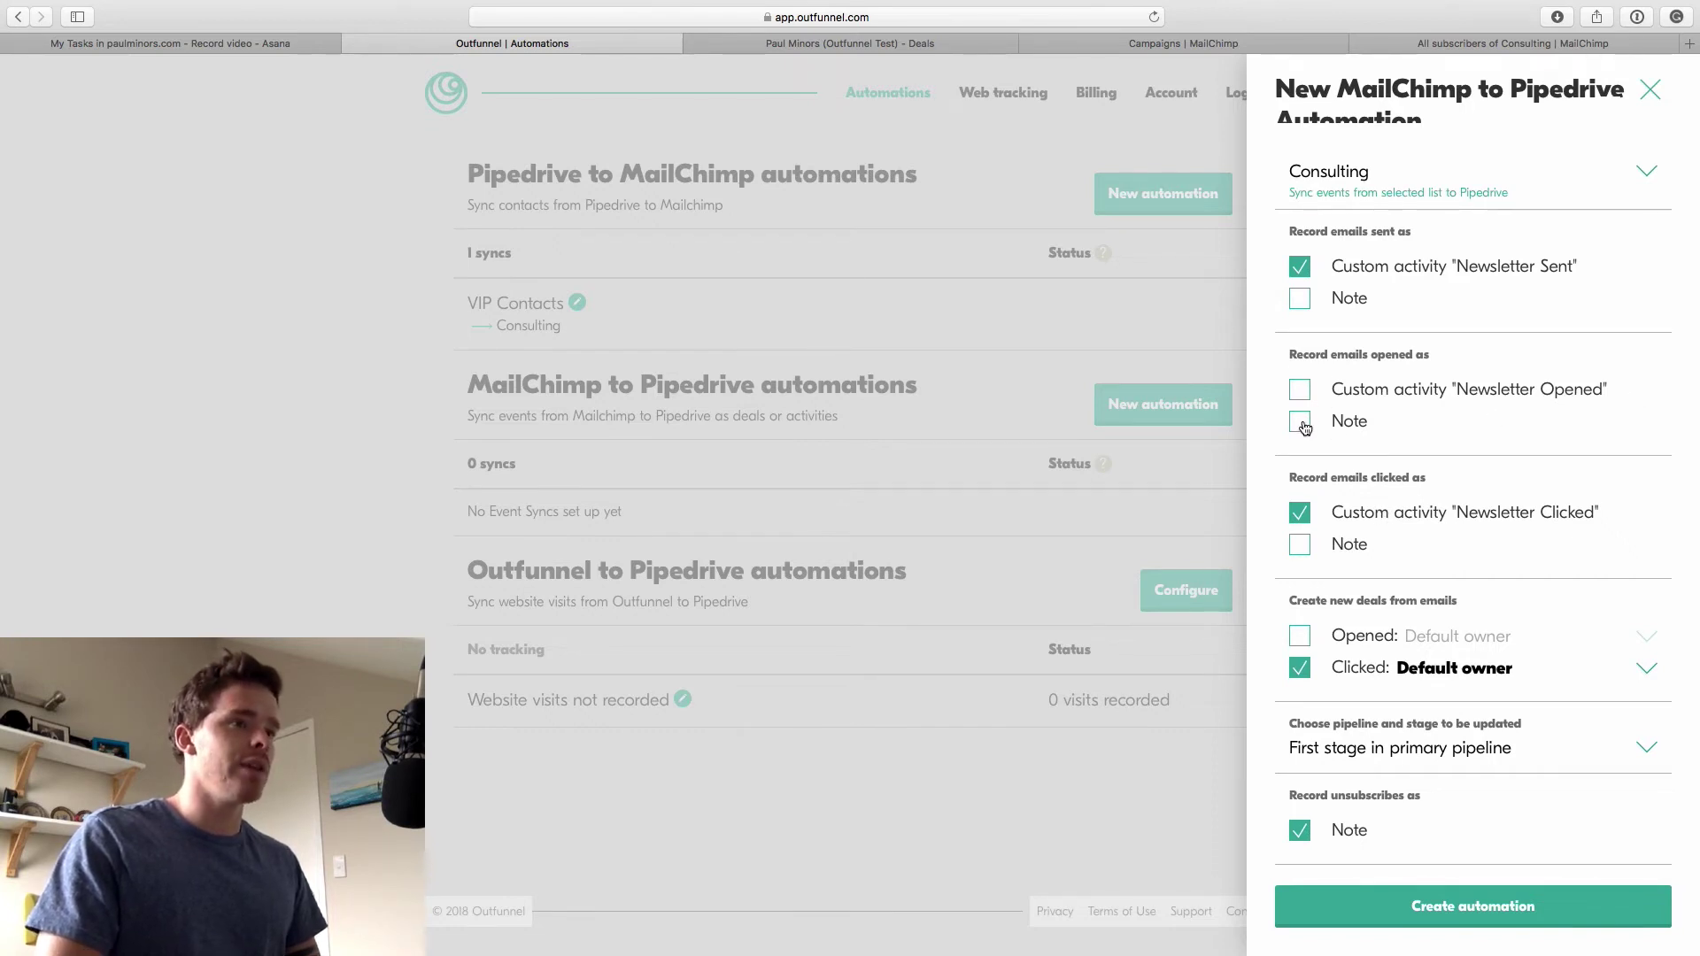
left_click(1302, 423)
left_click(1299, 513)
left_click(1302, 544)
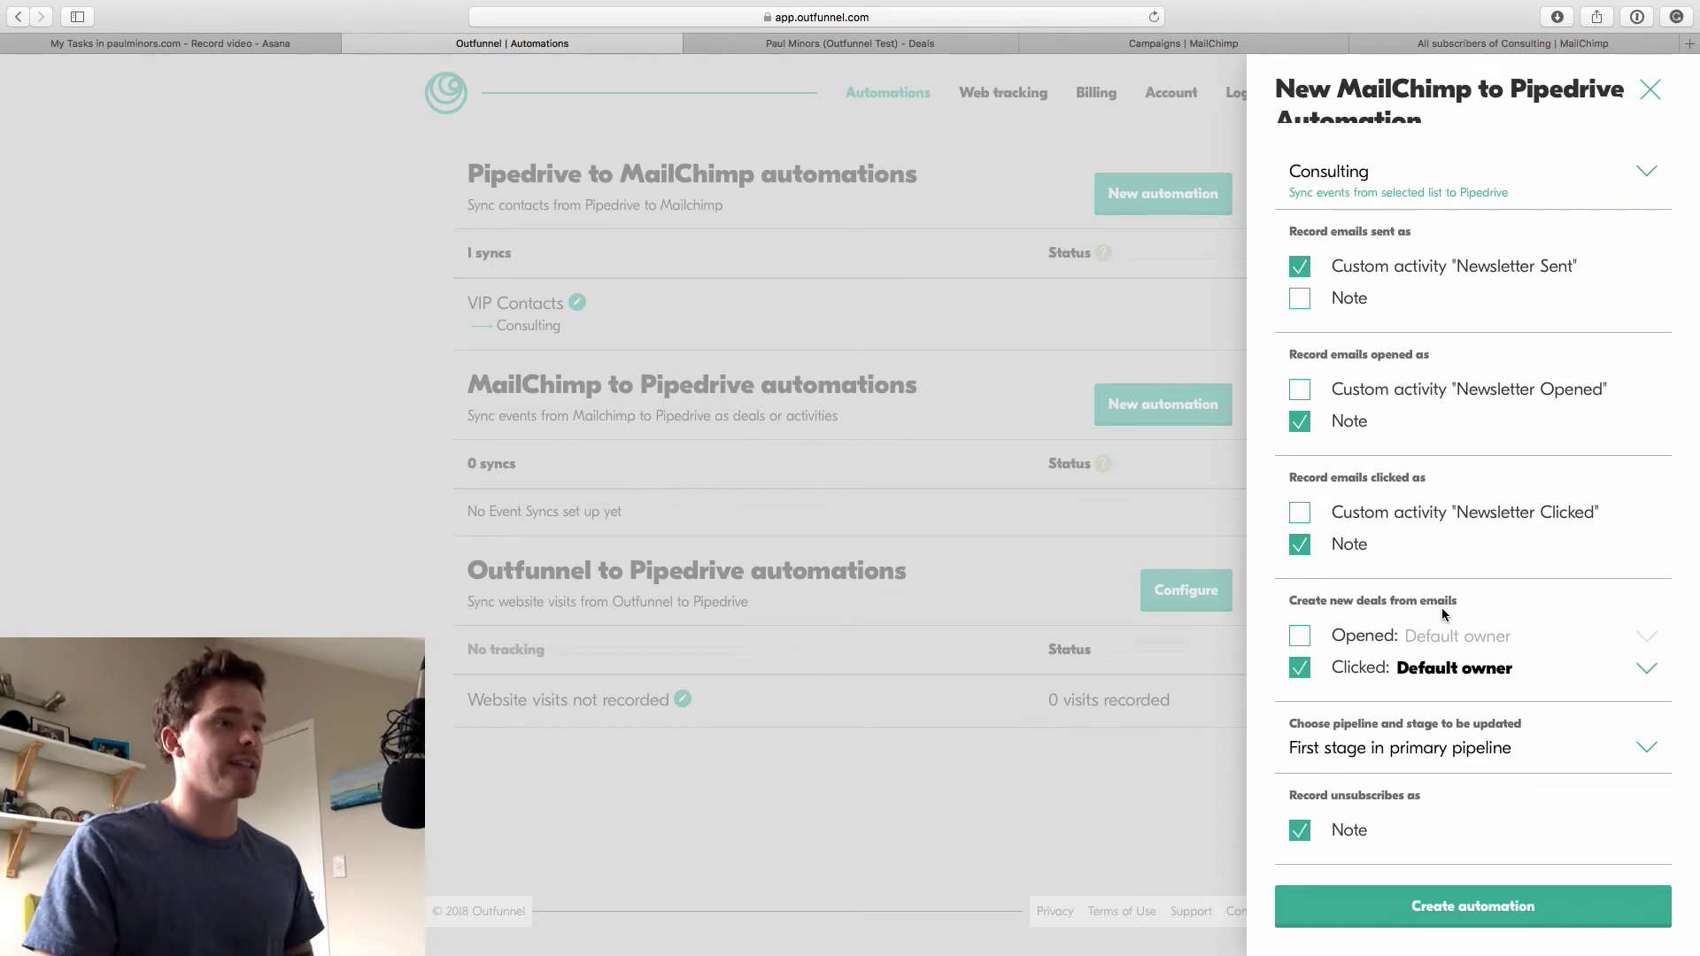
left_click(1297, 673)
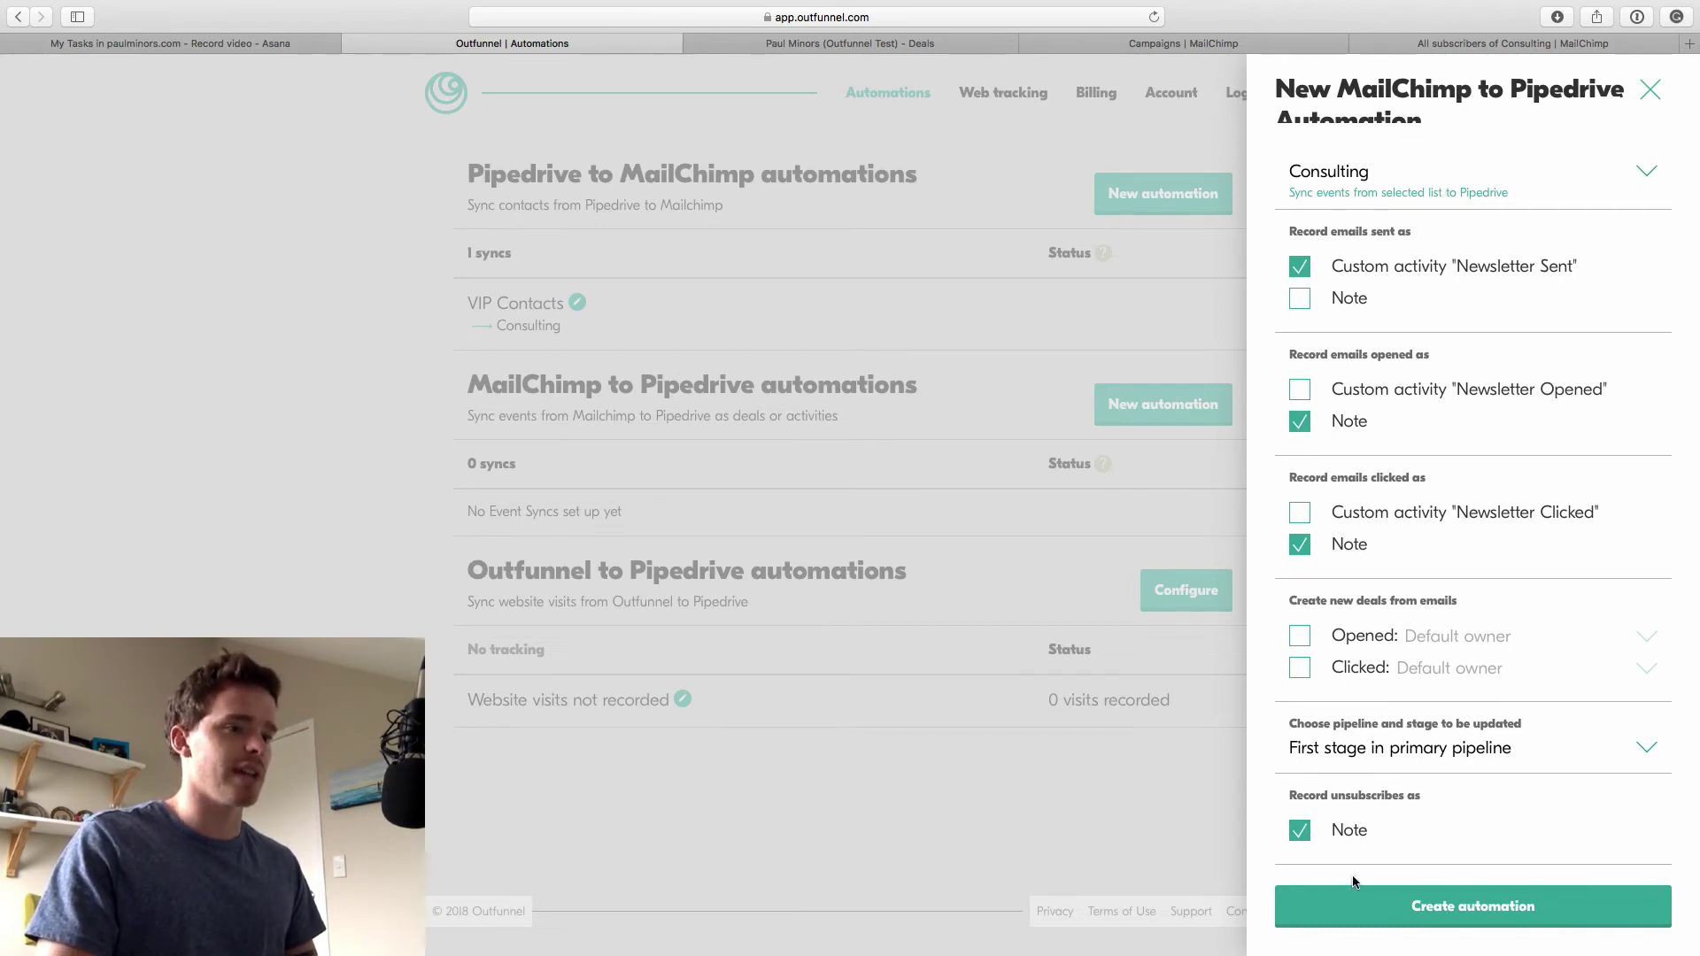
left_click(1486, 915)
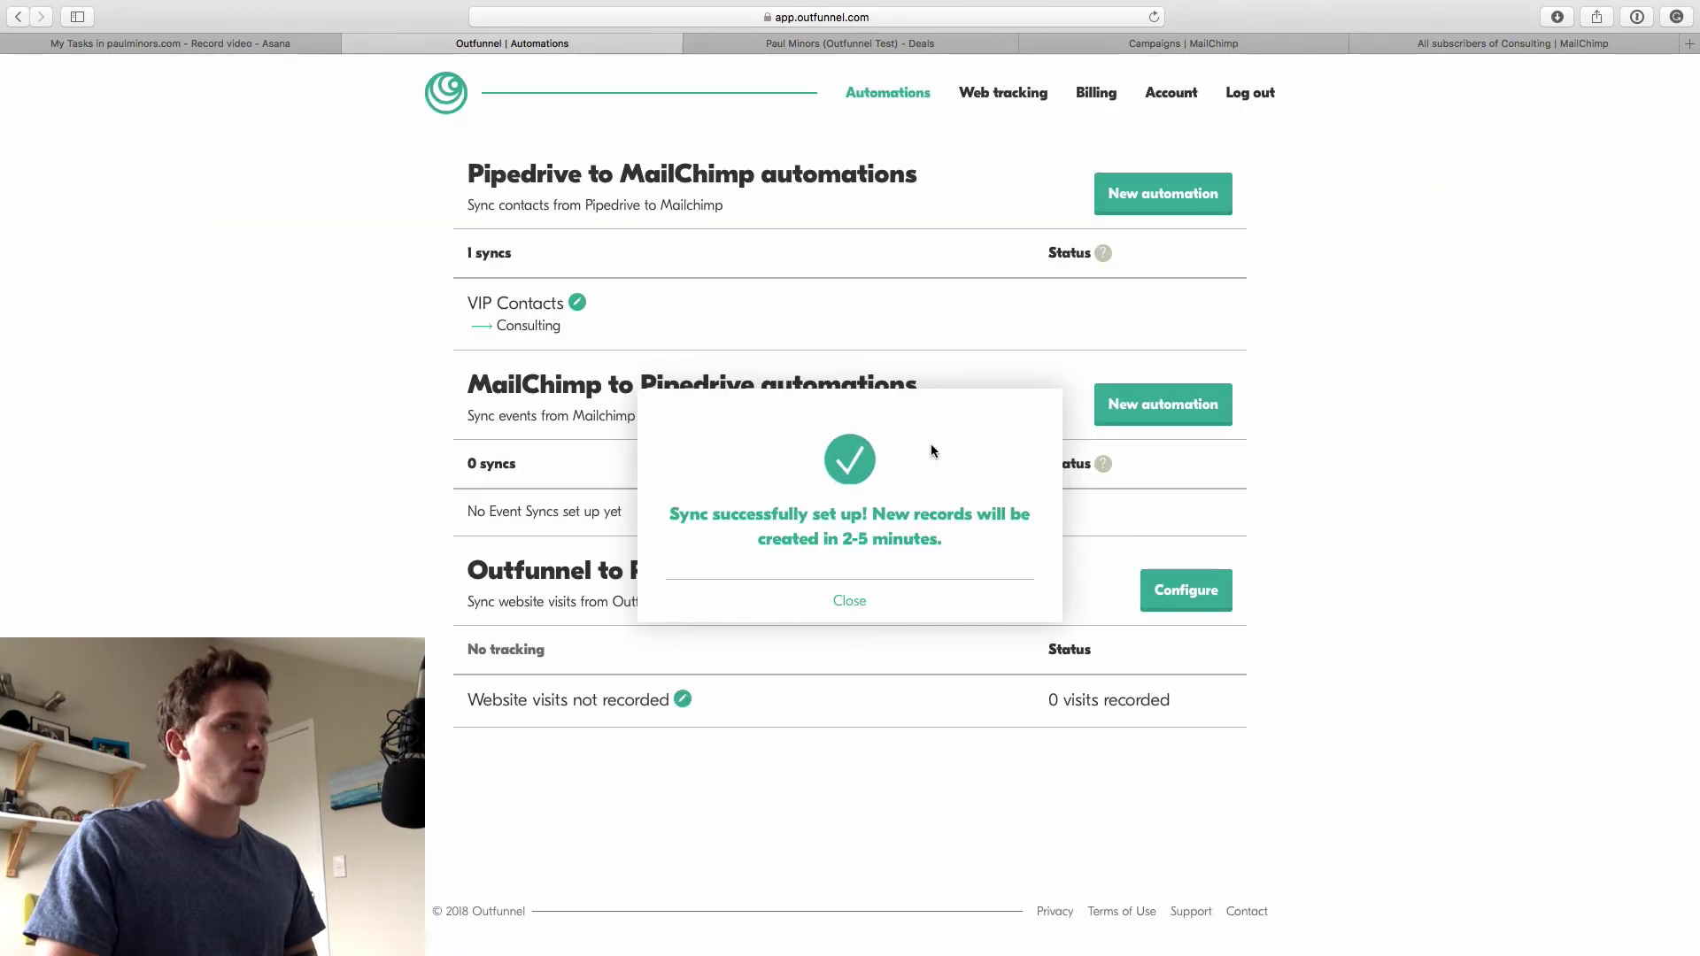
Reload Outfunnel to see 10 VIP Contacts synced, then open the draft 'Ego is the enemy' campaign
left_click(849, 597)
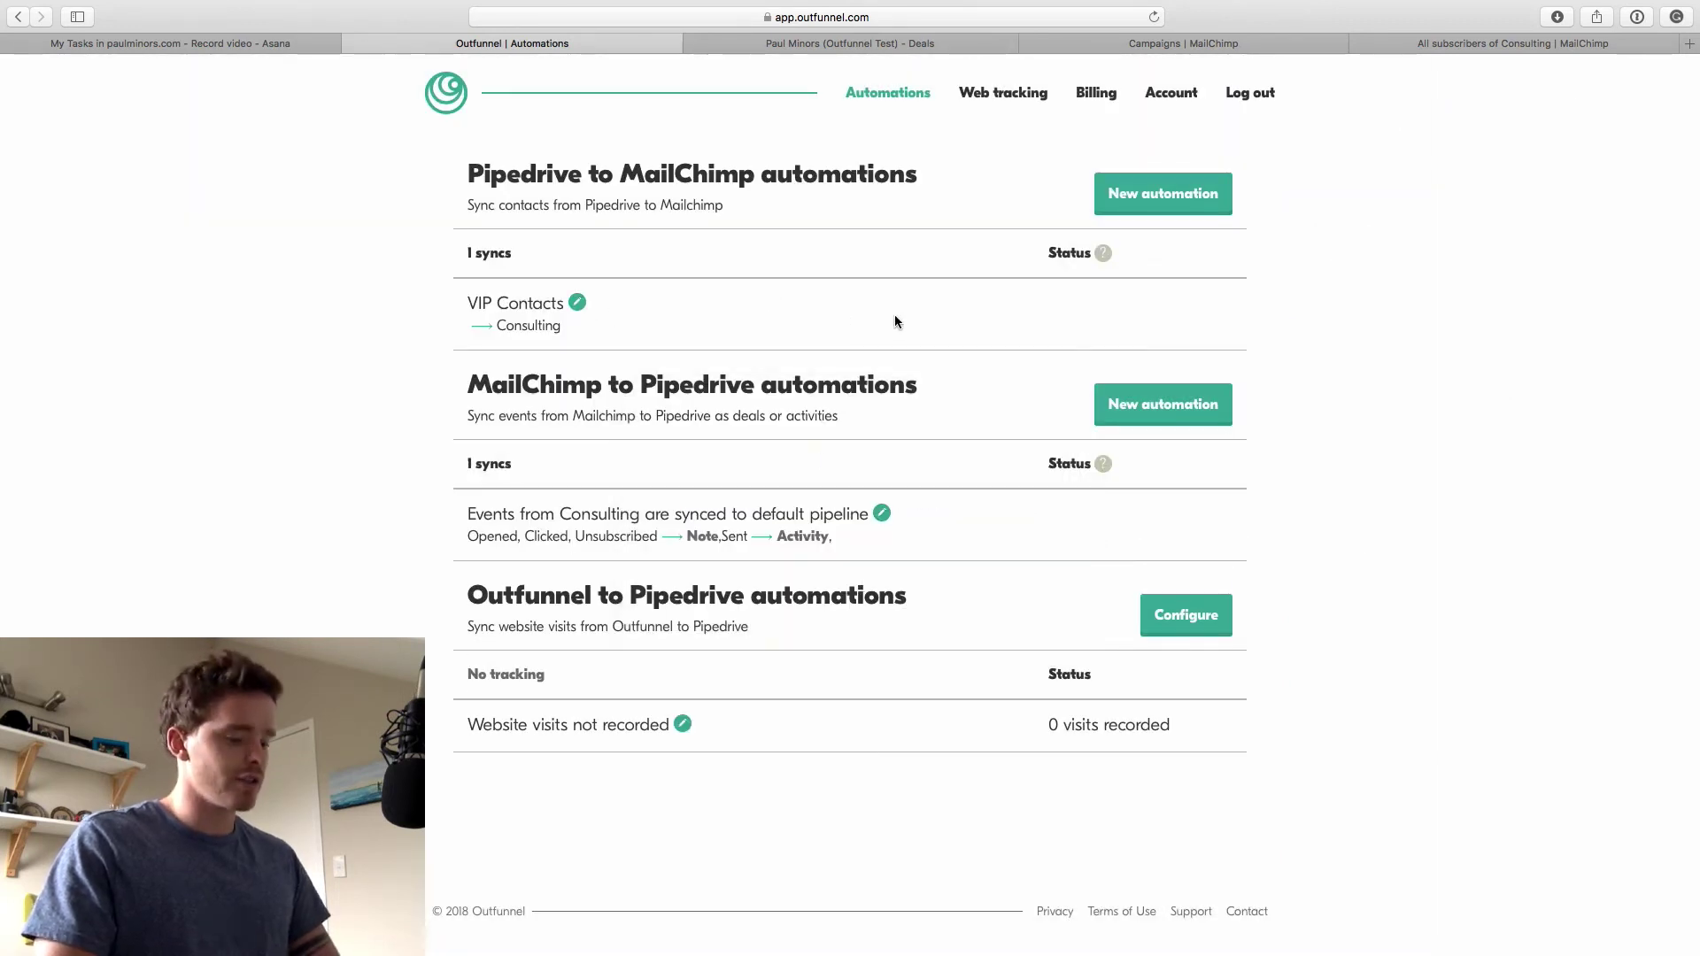
key("super+r")
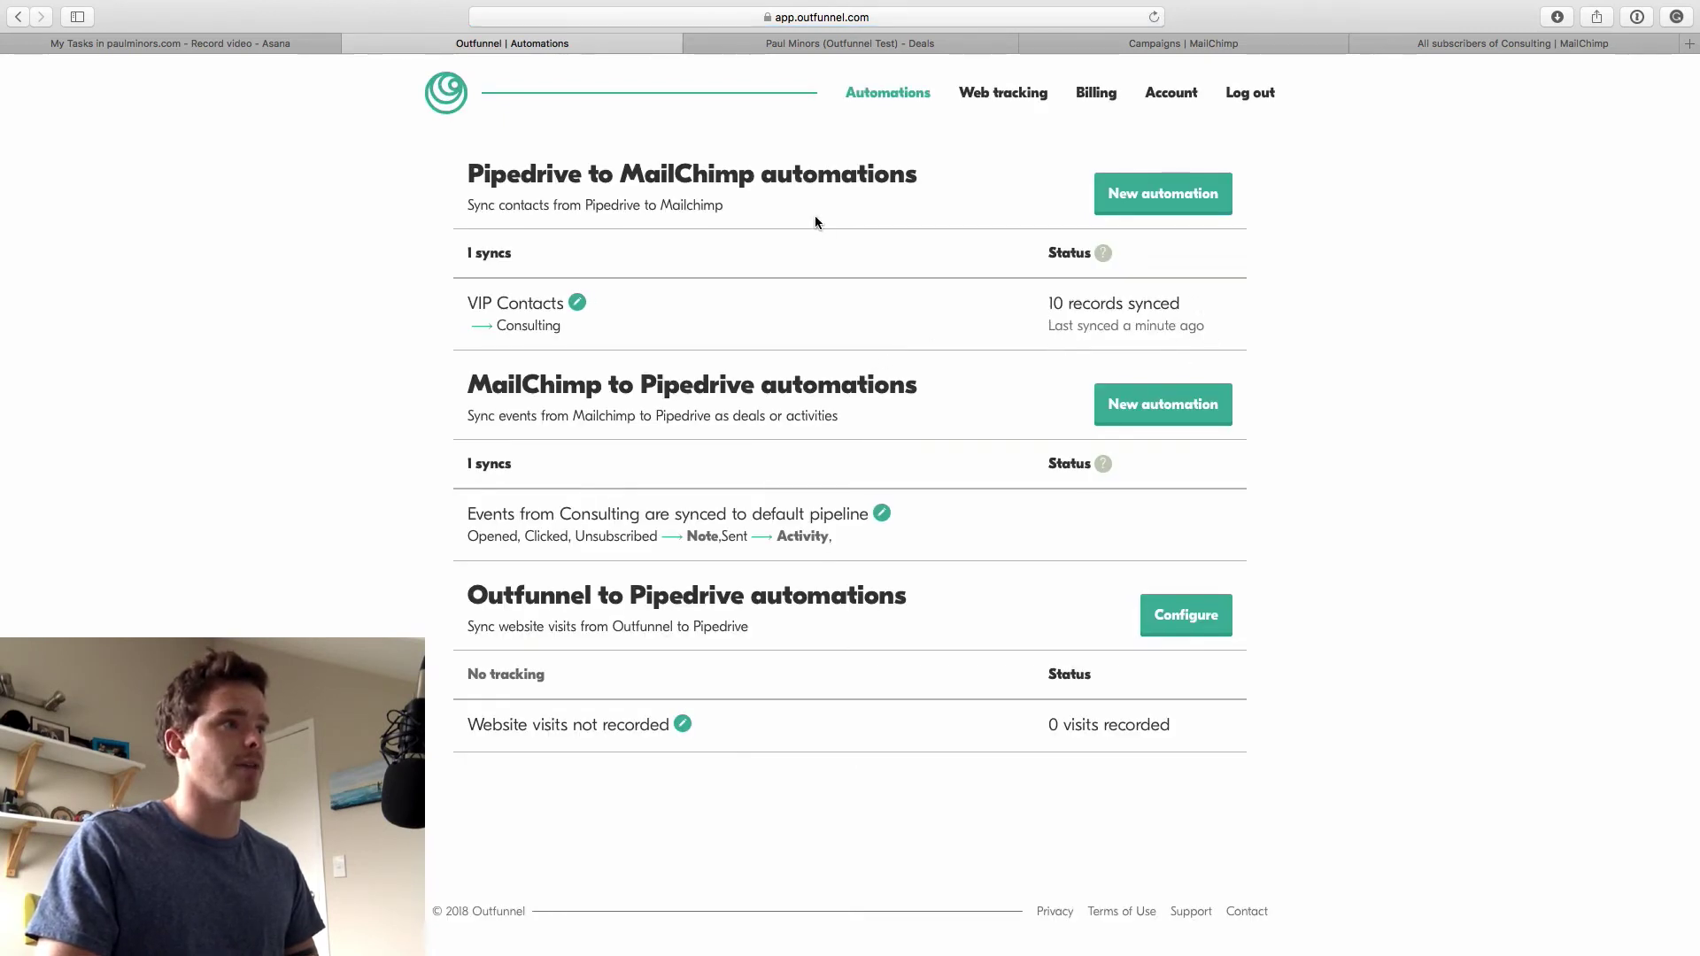
left_click(1220, 42)
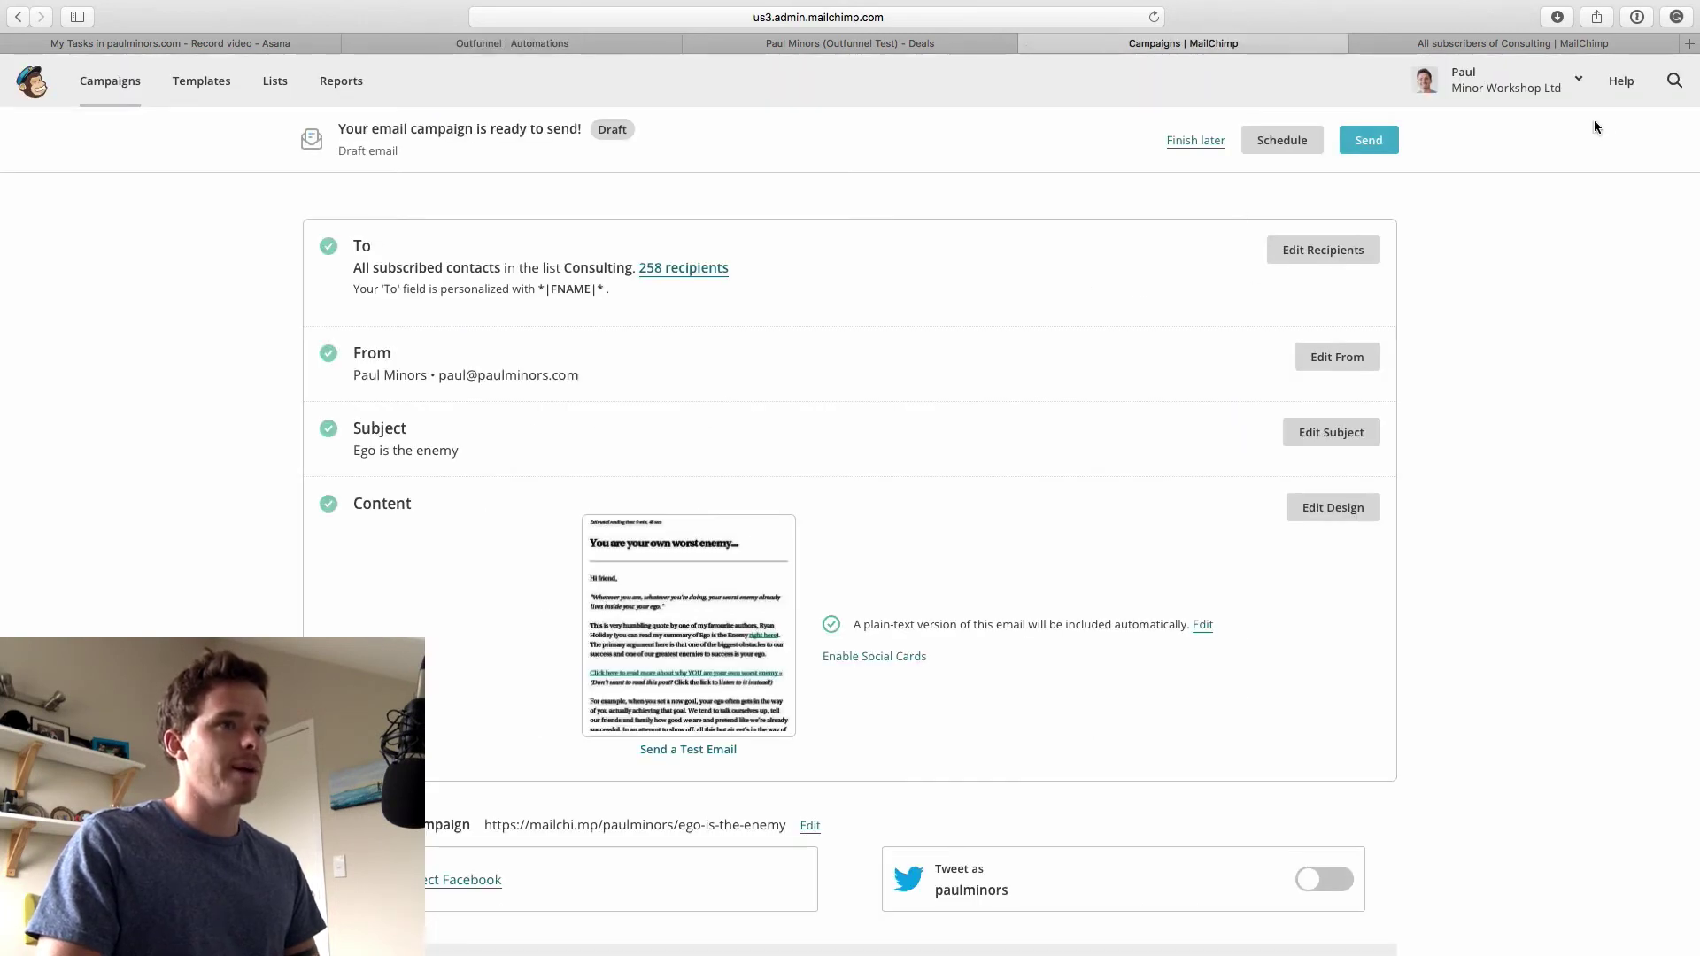
Search MailChimp contacts to confirm the test subscriber's e-mail address
left_click(1674, 81)
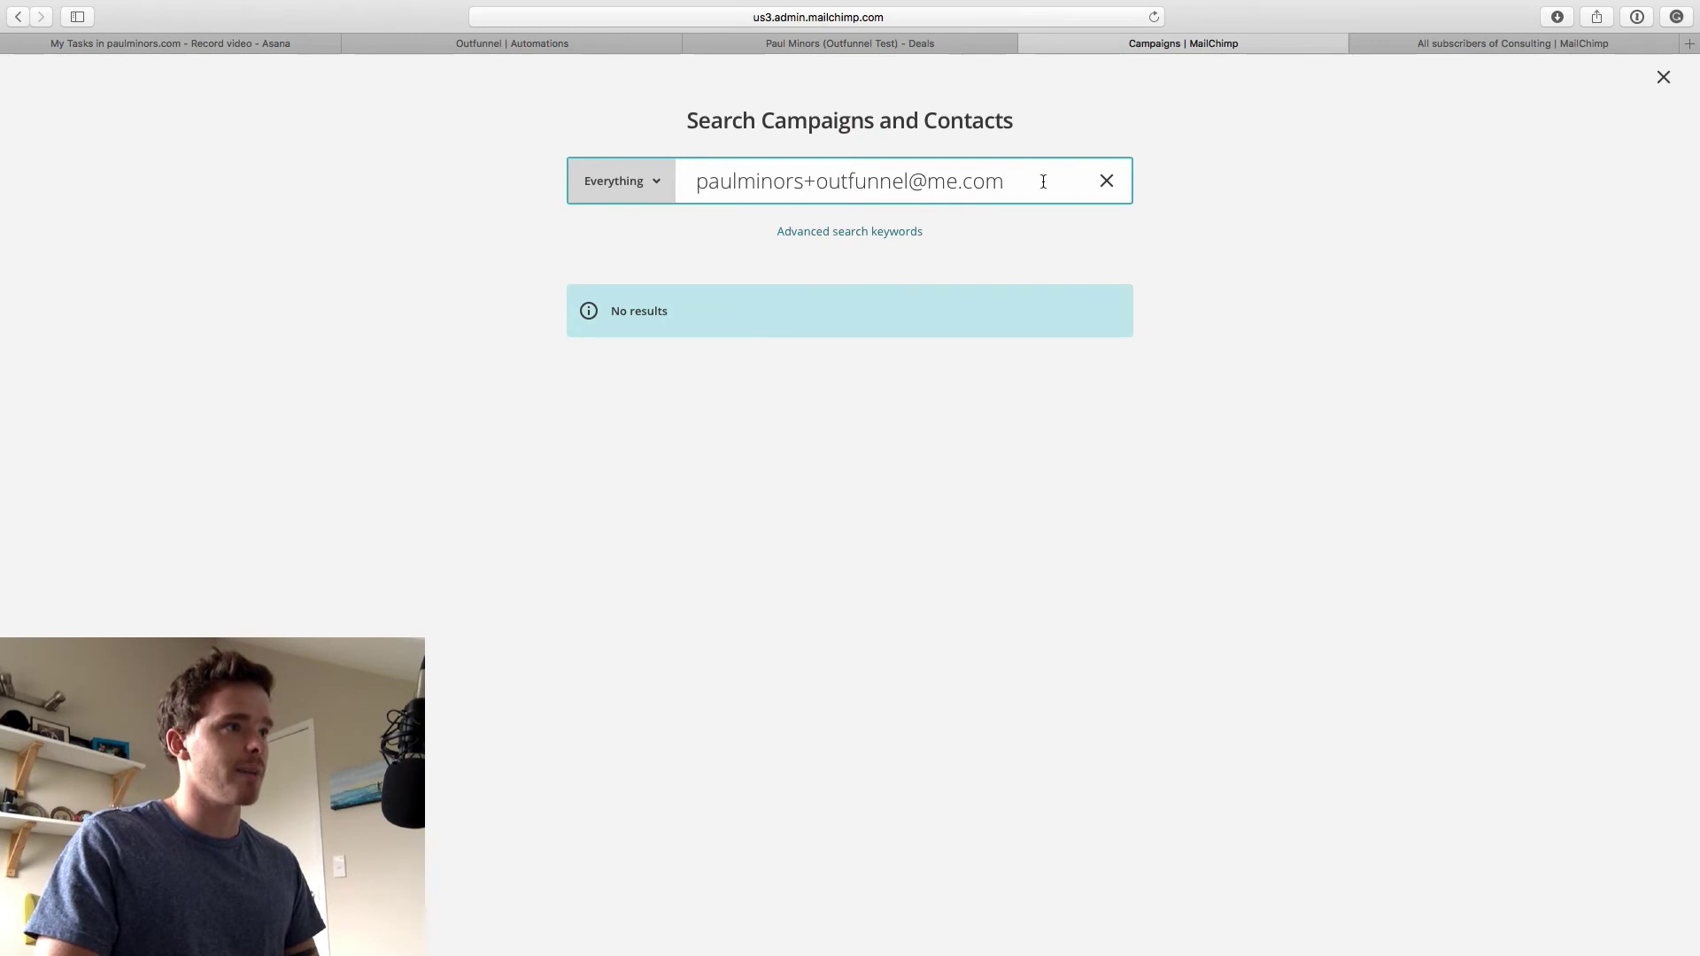
left_click(622, 181)
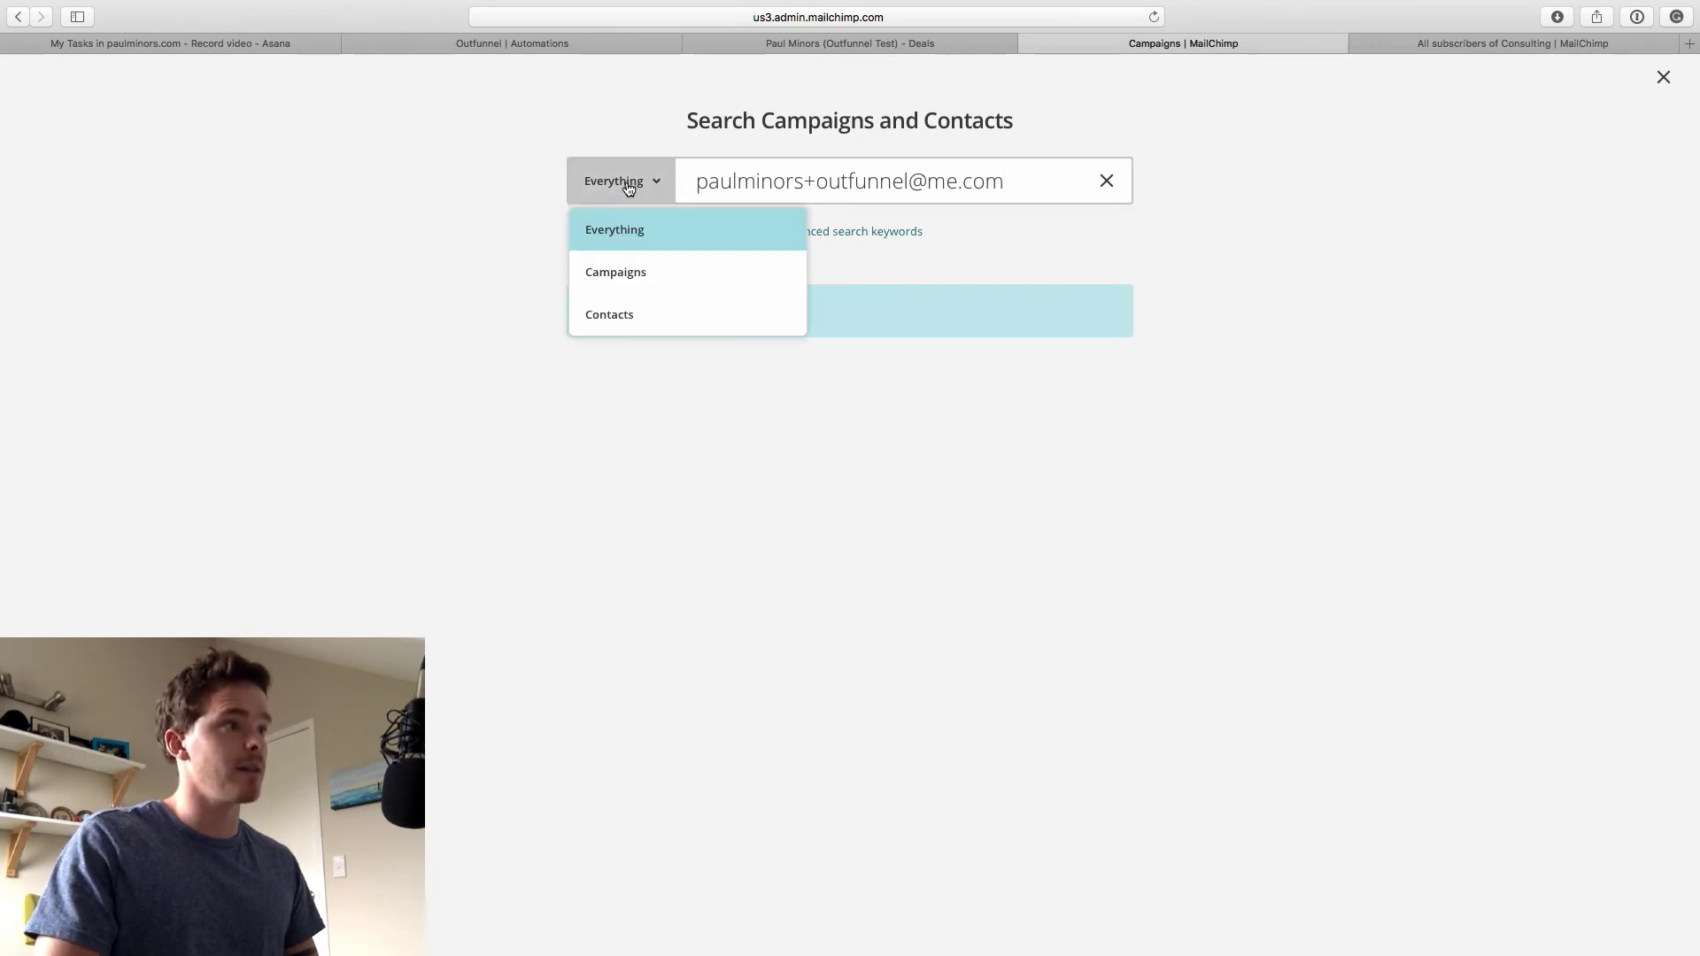
left_click(622, 311)
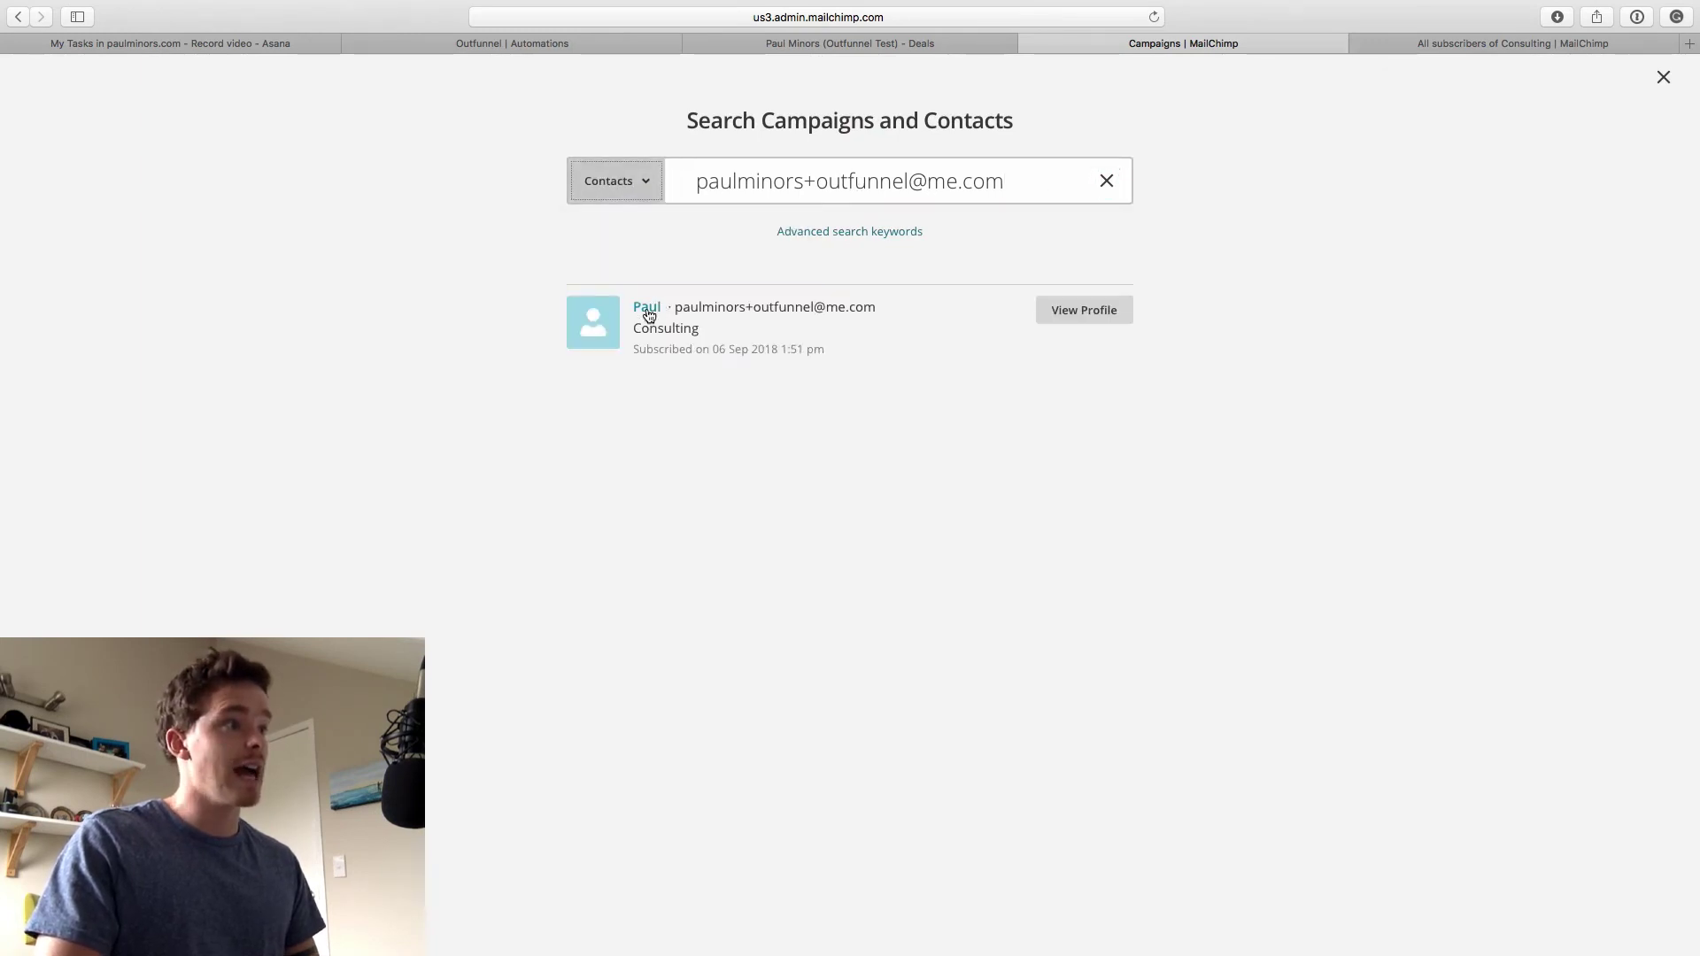
left_click_drag(677, 307, 914, 319)
left_click(937, 361)
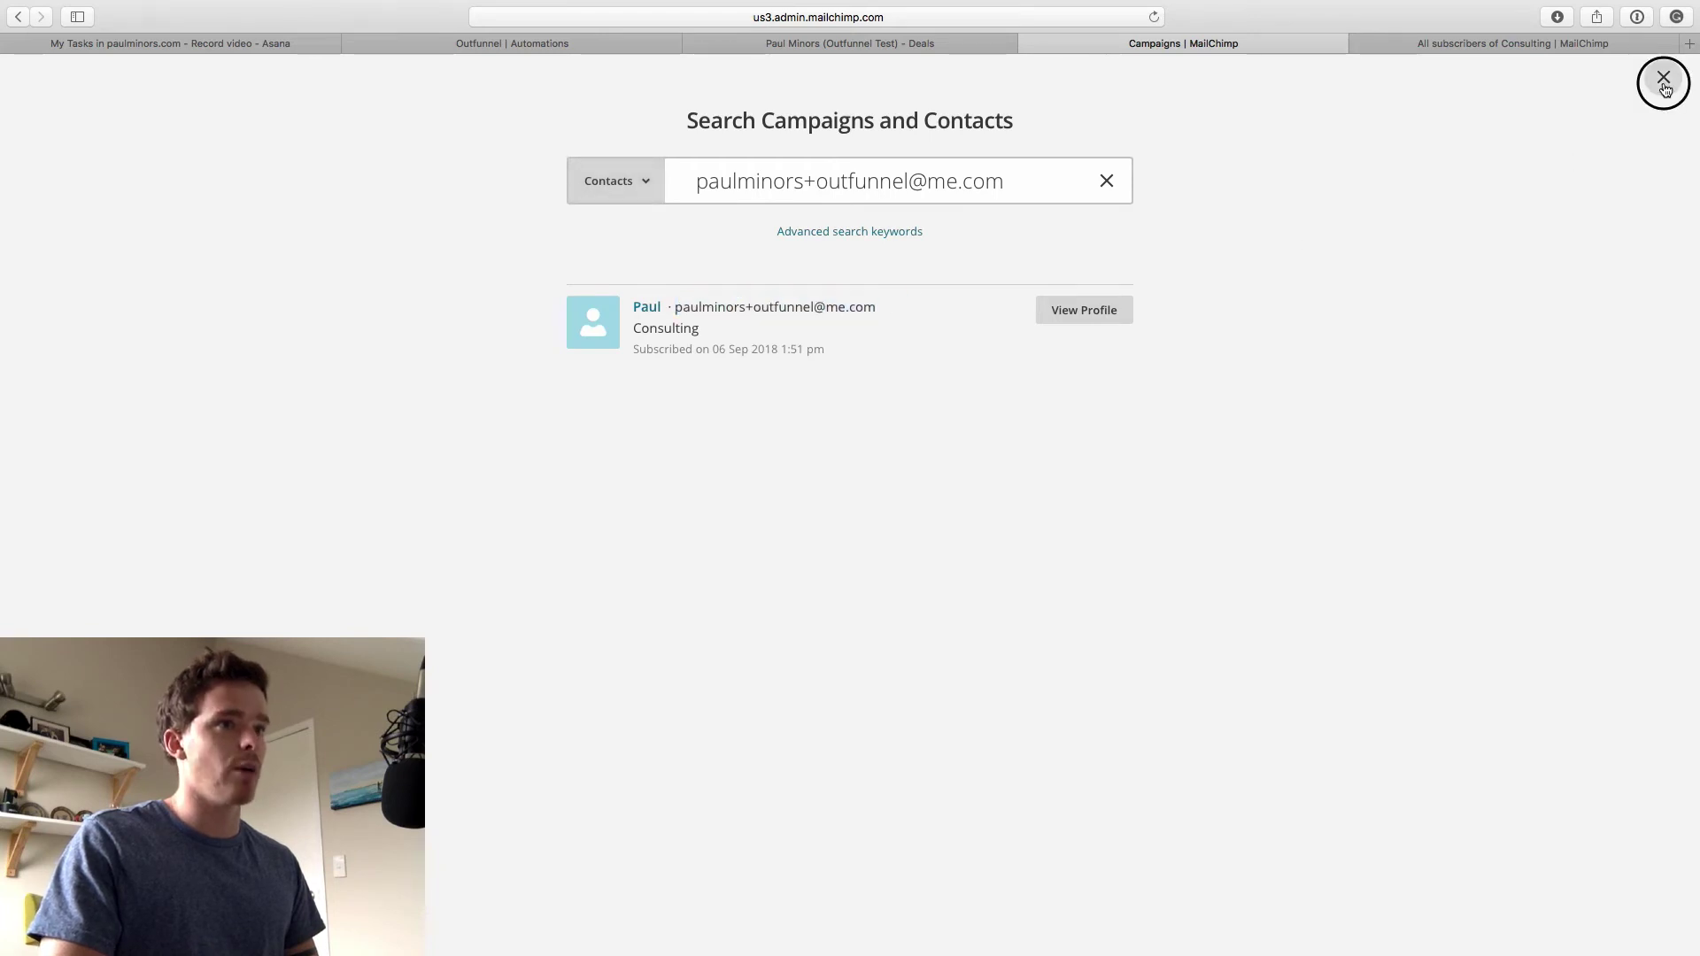
left_click(1664, 82)
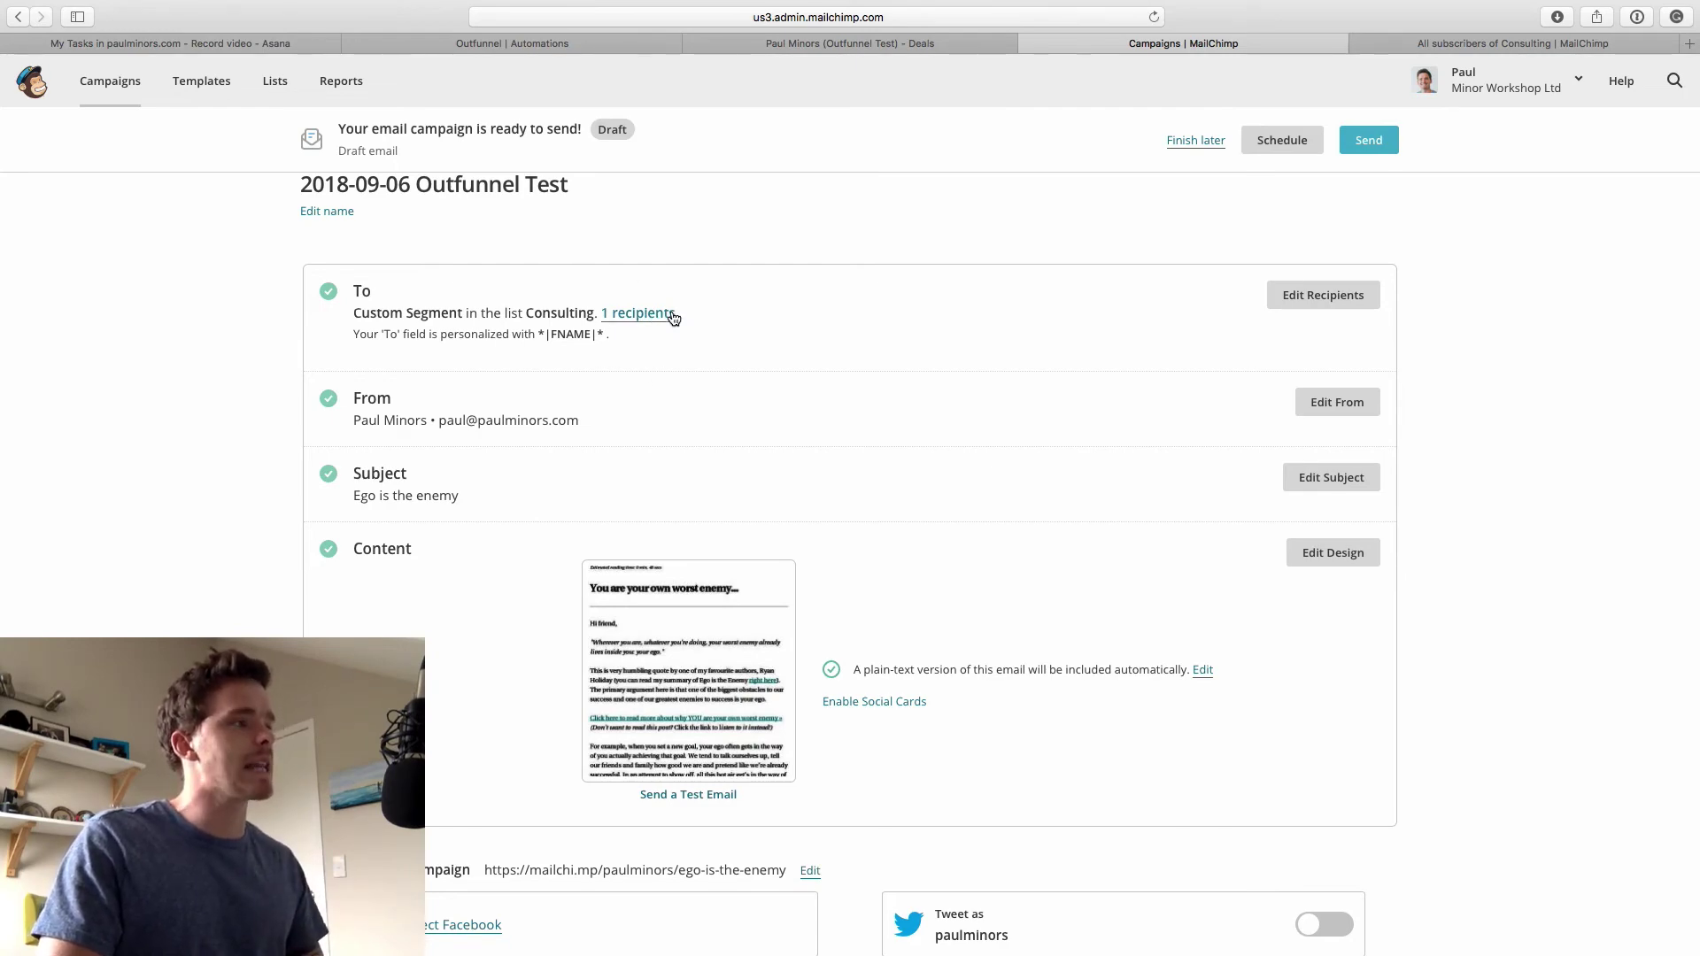
Send the campaign now, then open Outfunnel's MailChimp-to-Pipedrive sync settings
left_click(1369, 142)
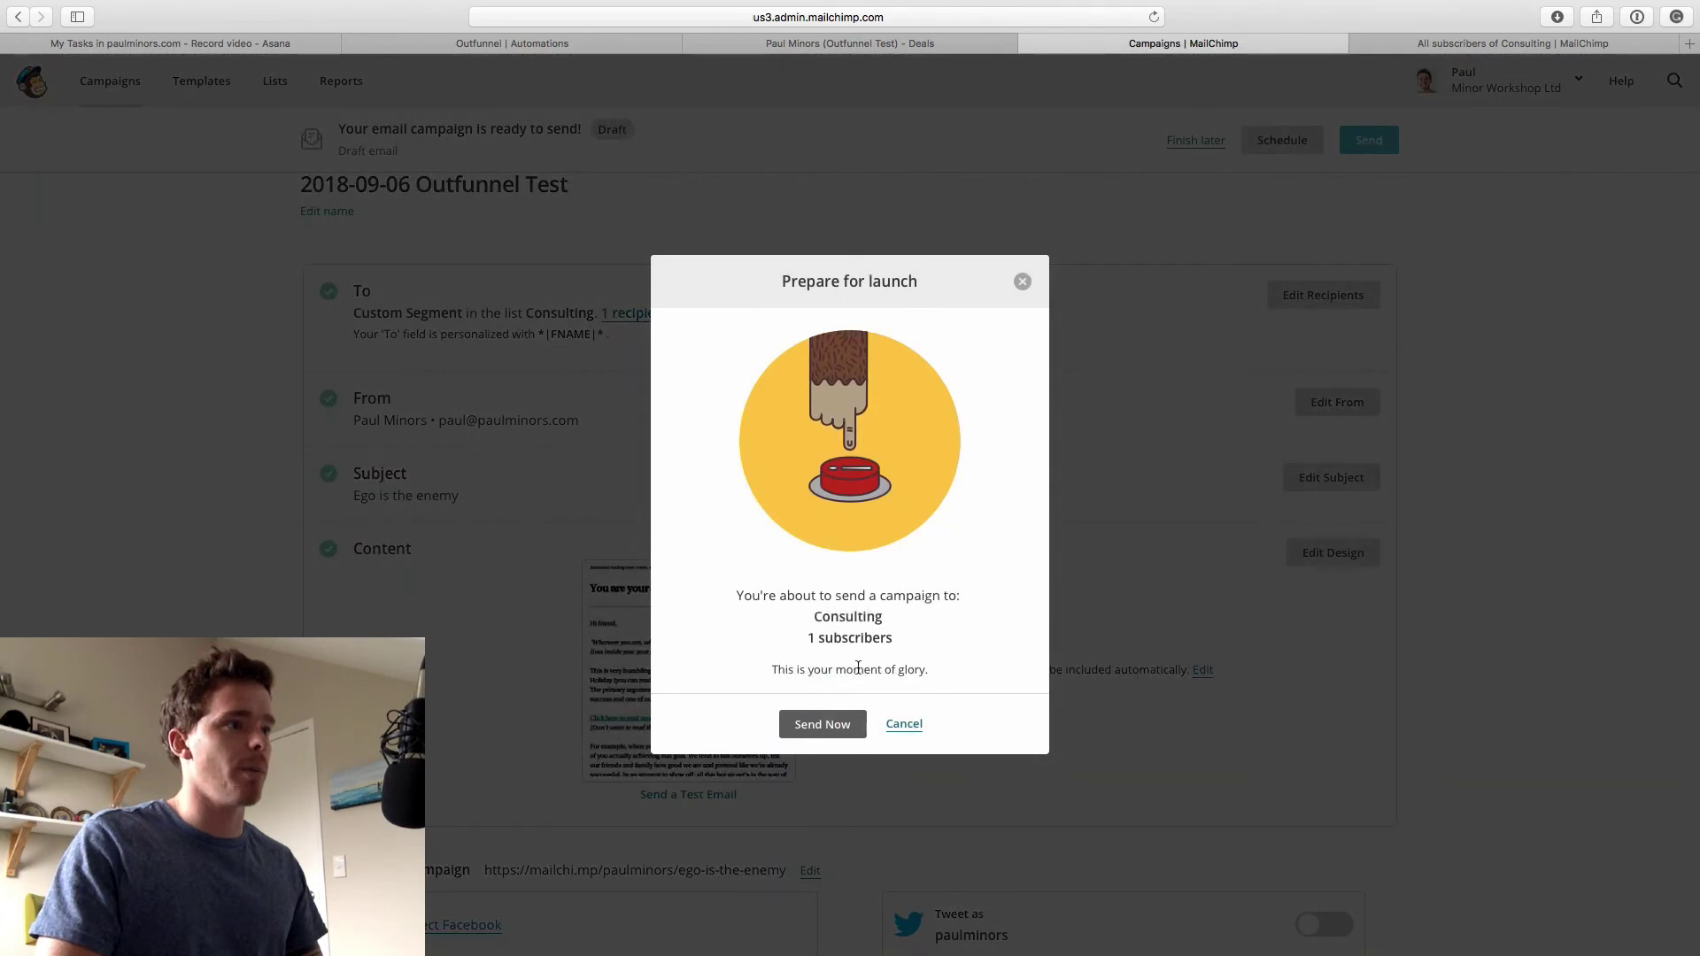
left_click(822, 724)
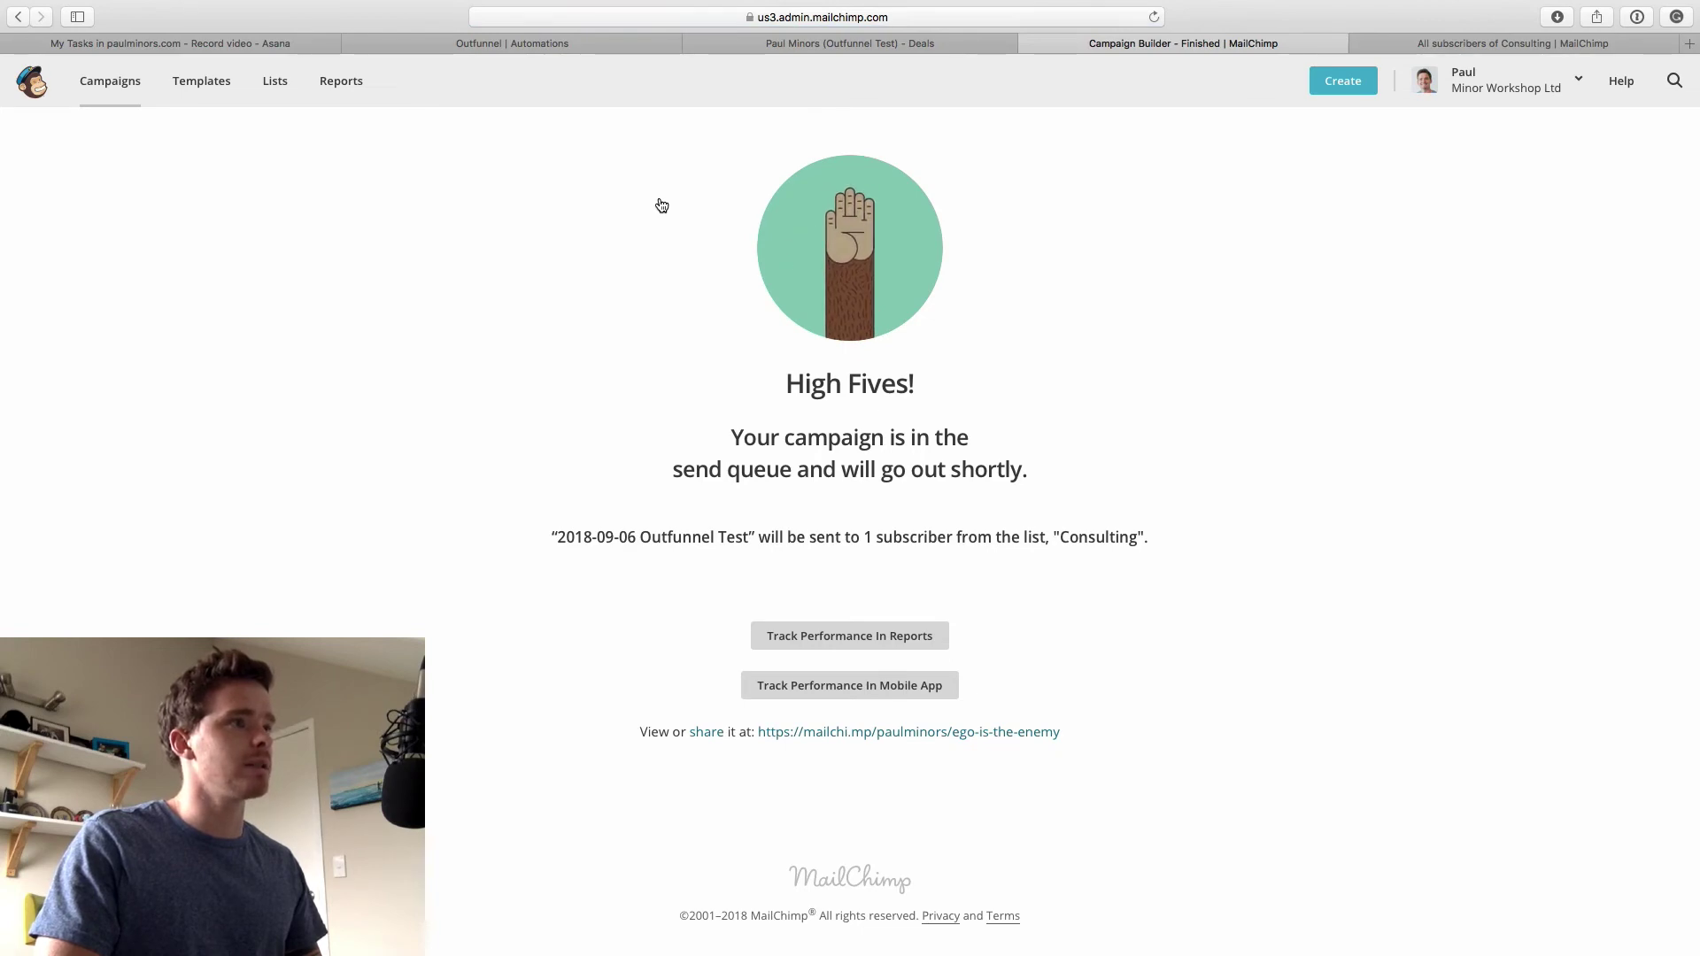
left_click(810, 52)
left_click(673, 42)
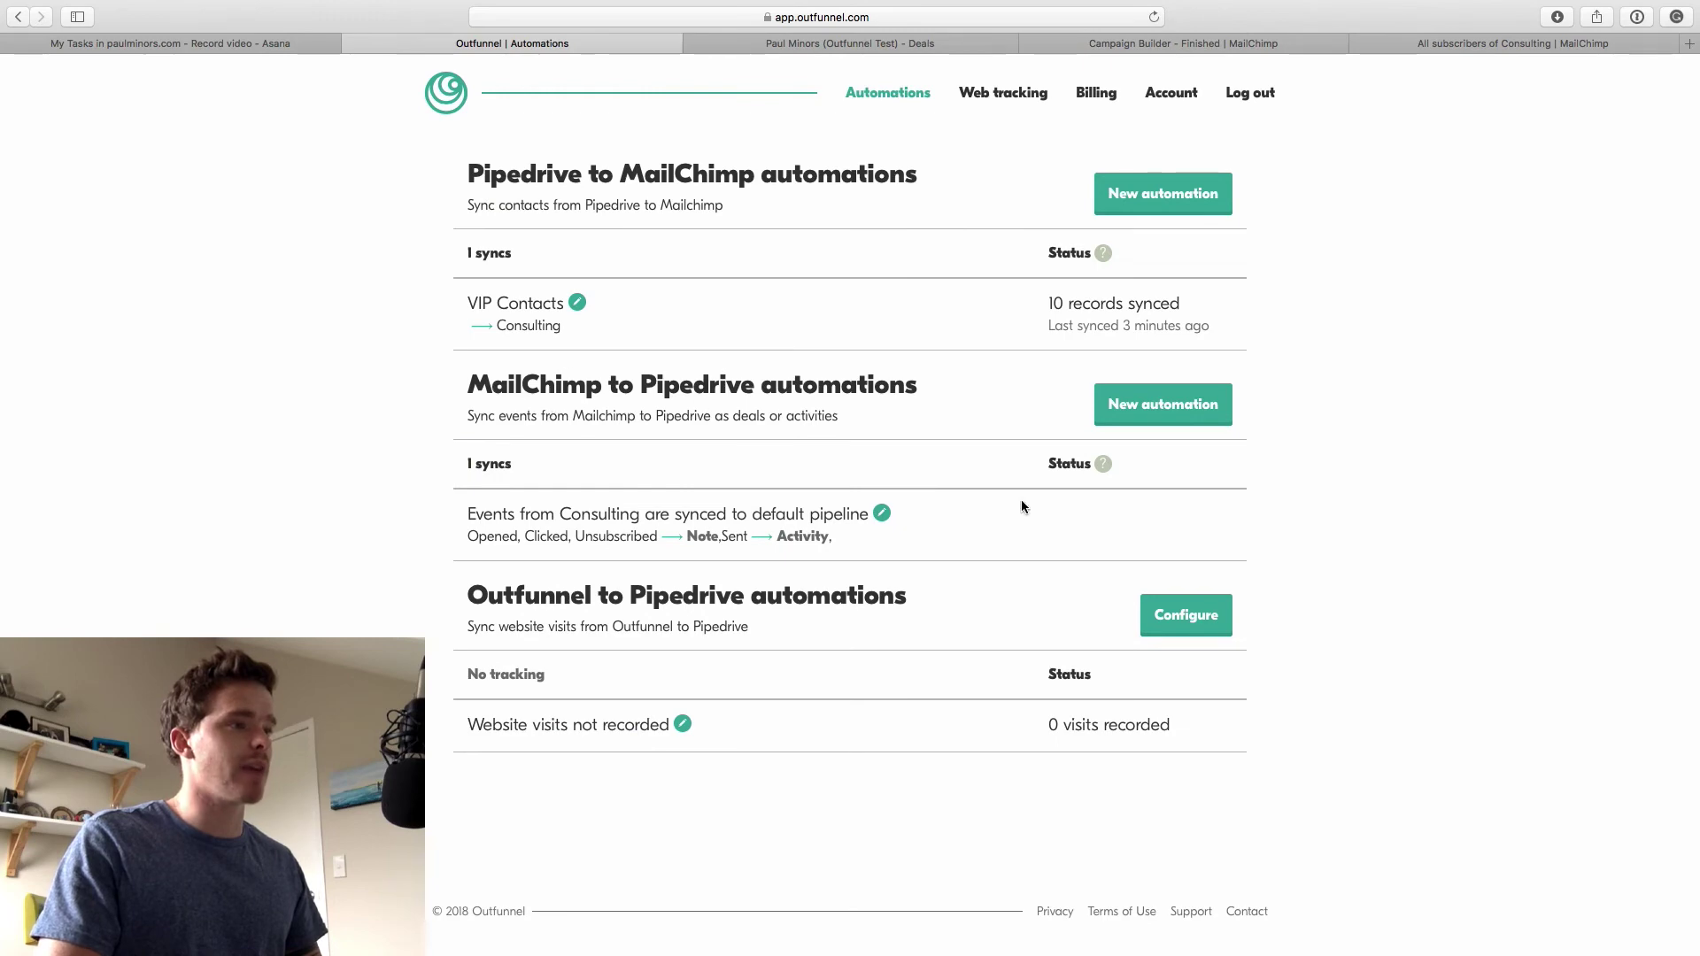
left_click(882, 514)
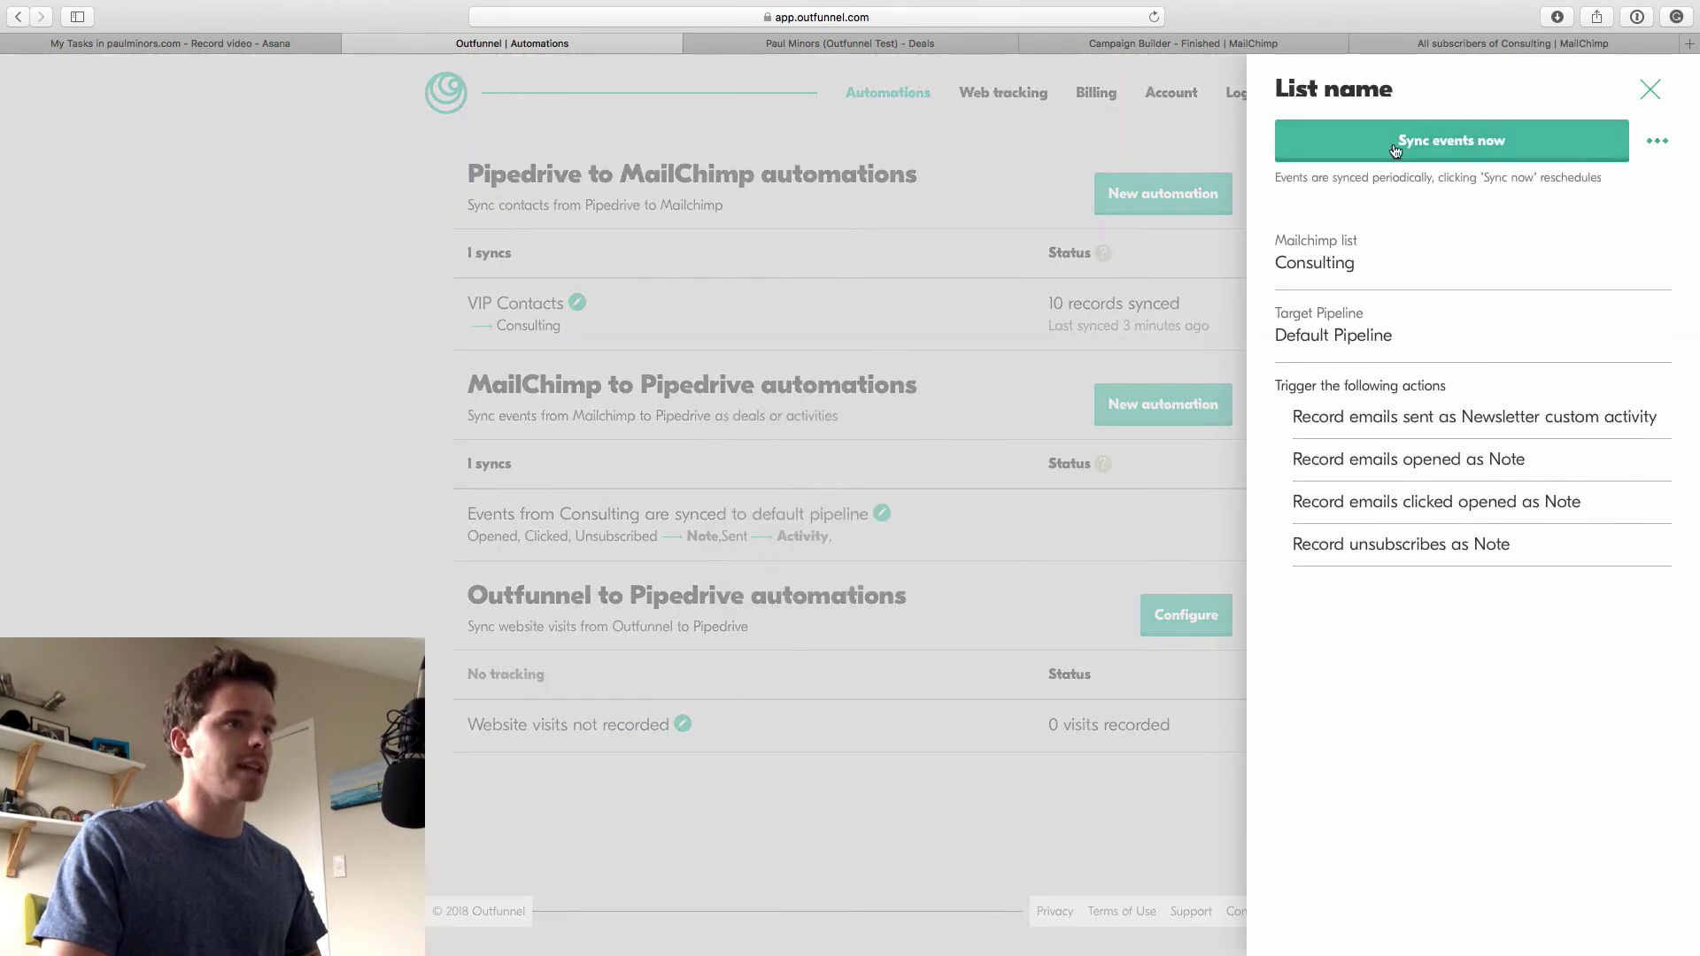
key("ctrl+Tab")
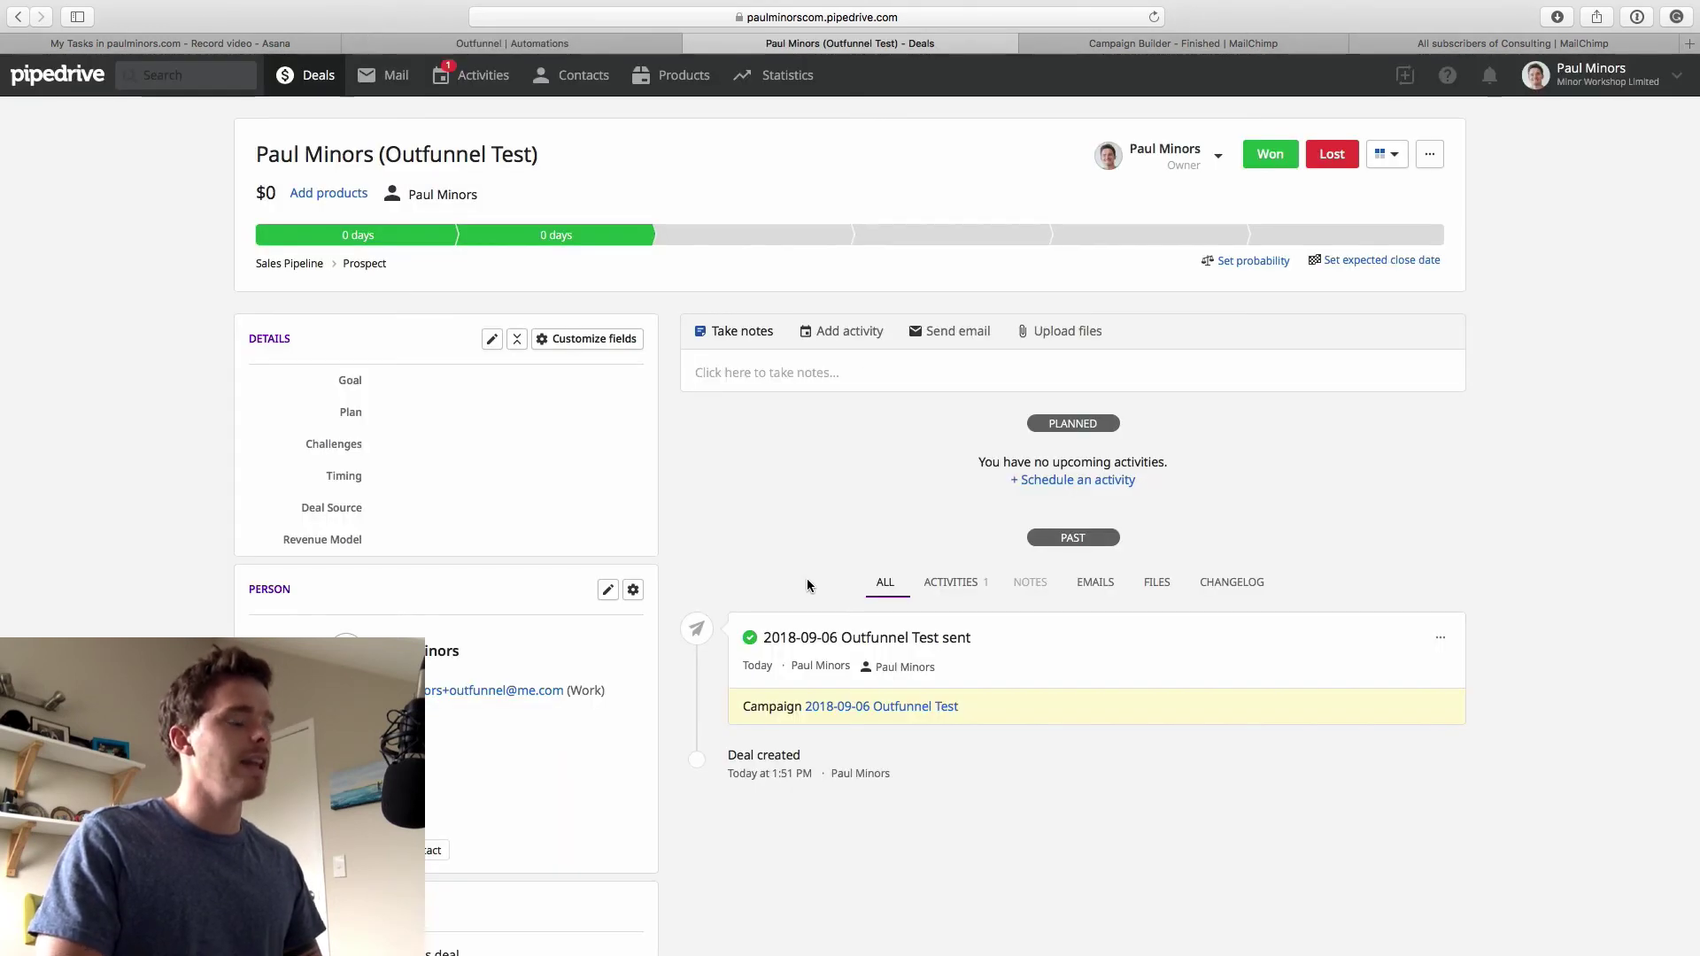
scroll(769, 644, "down", 1)
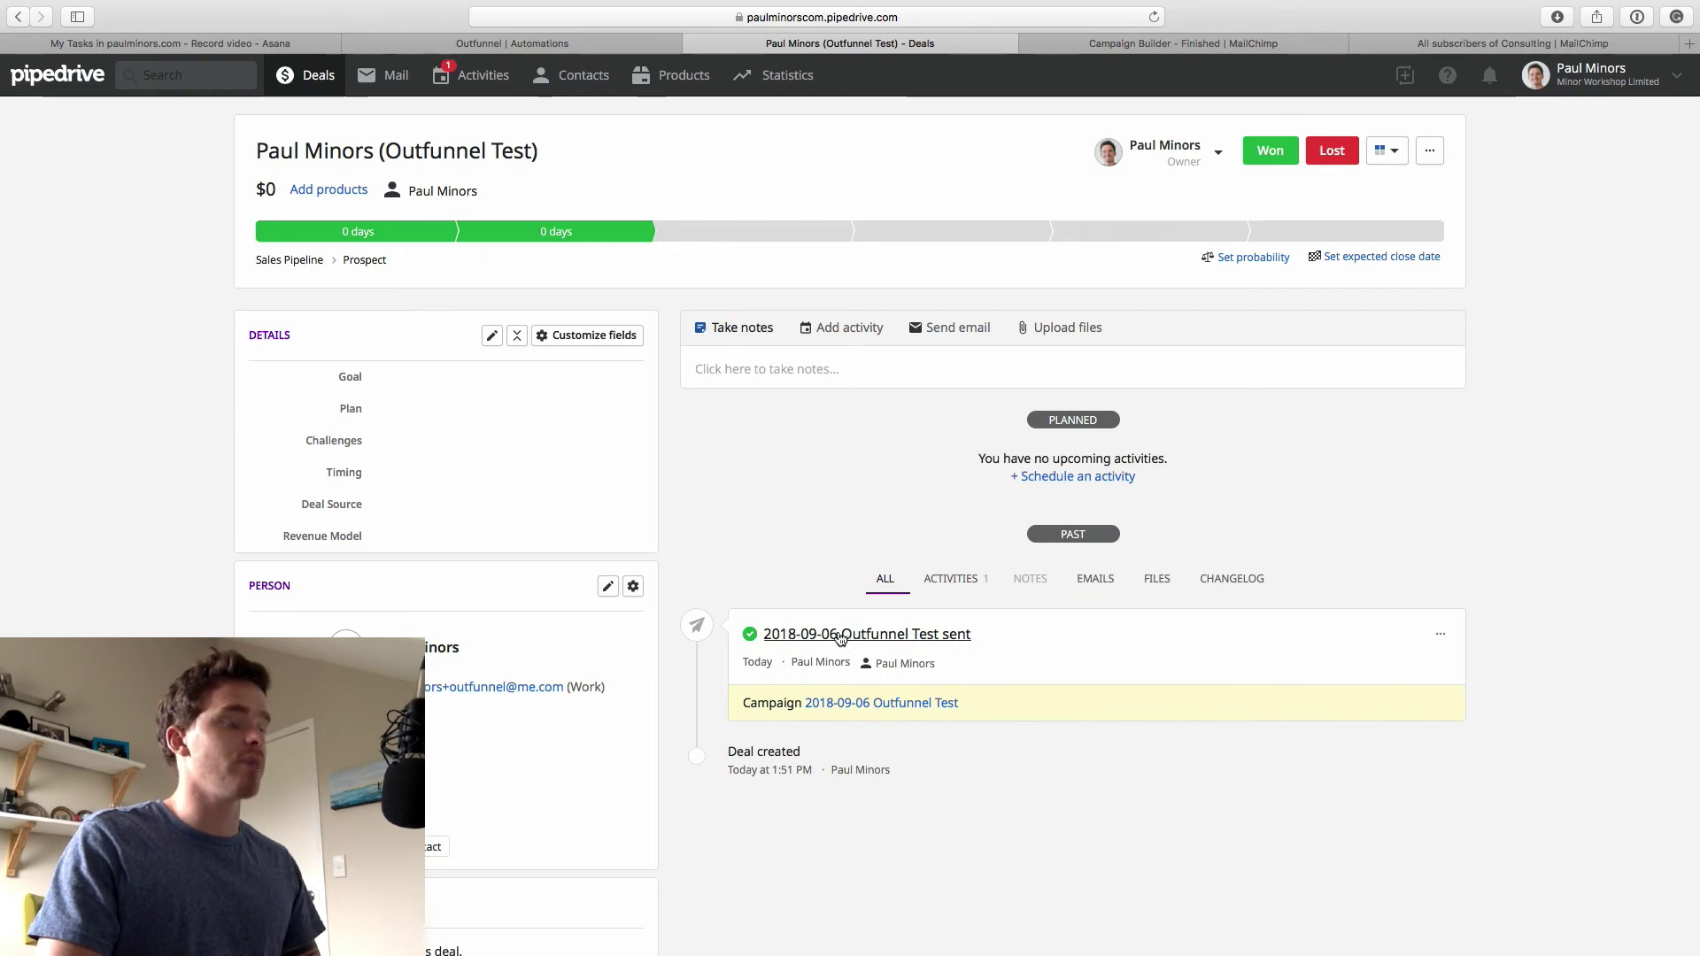
Open the 'Ego is the enemy' email in Mail and follow its read-more article link
key("ctrl+Right")
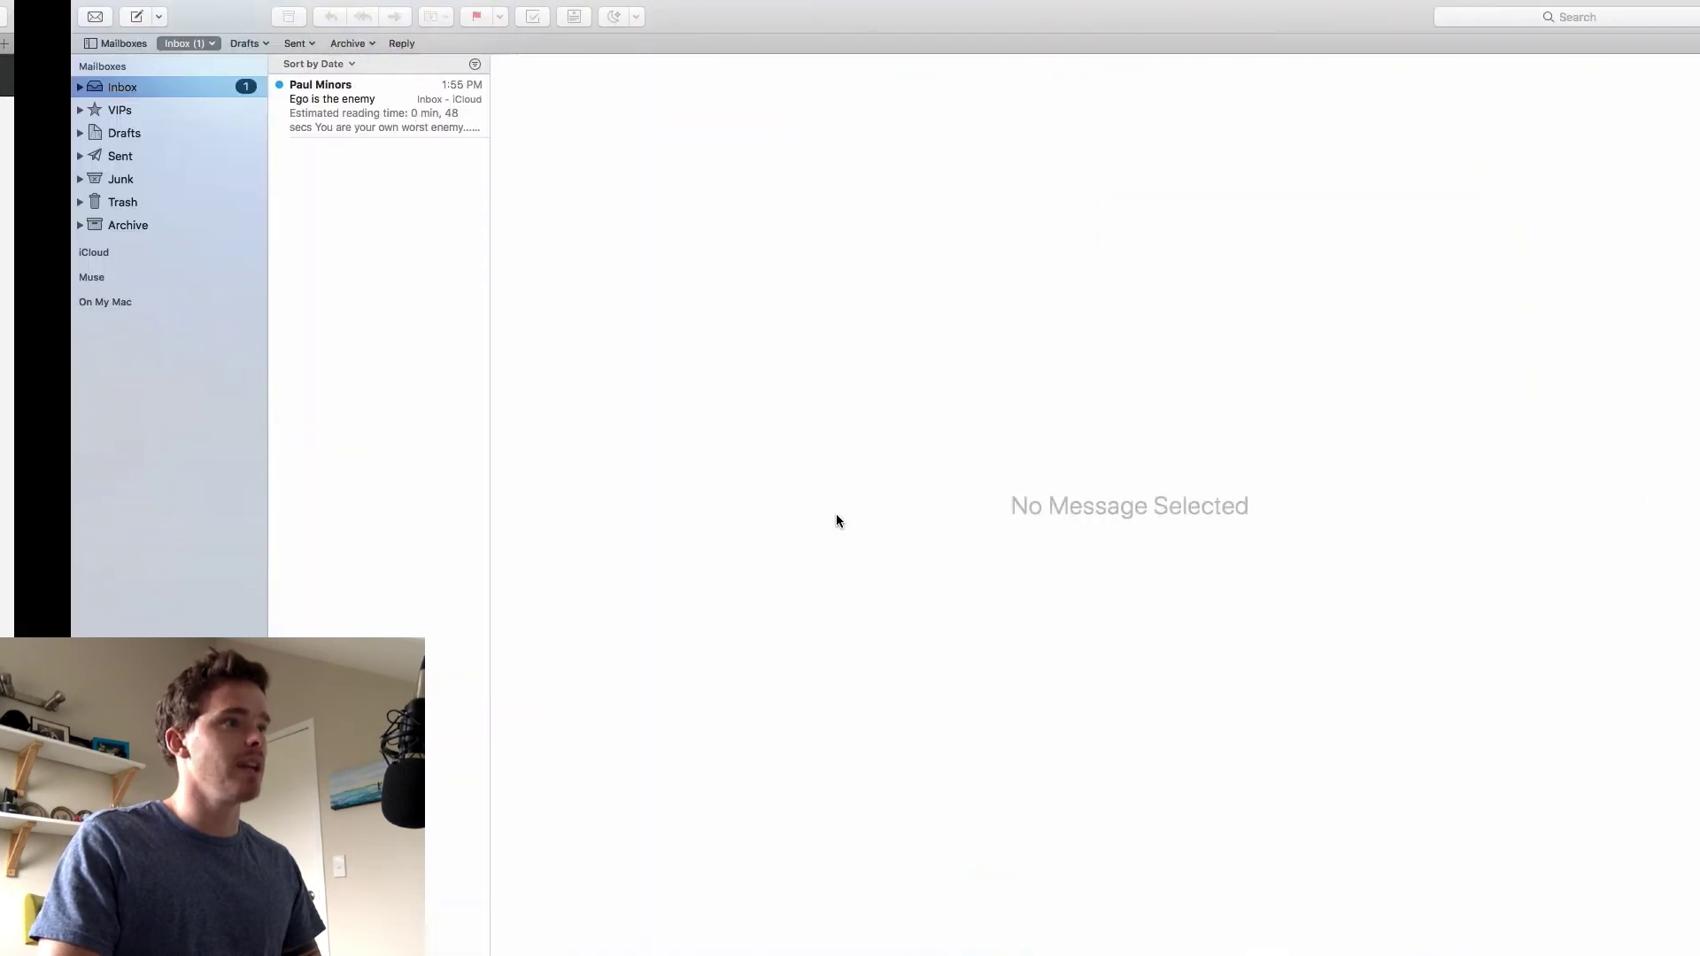
left_click(312, 119)
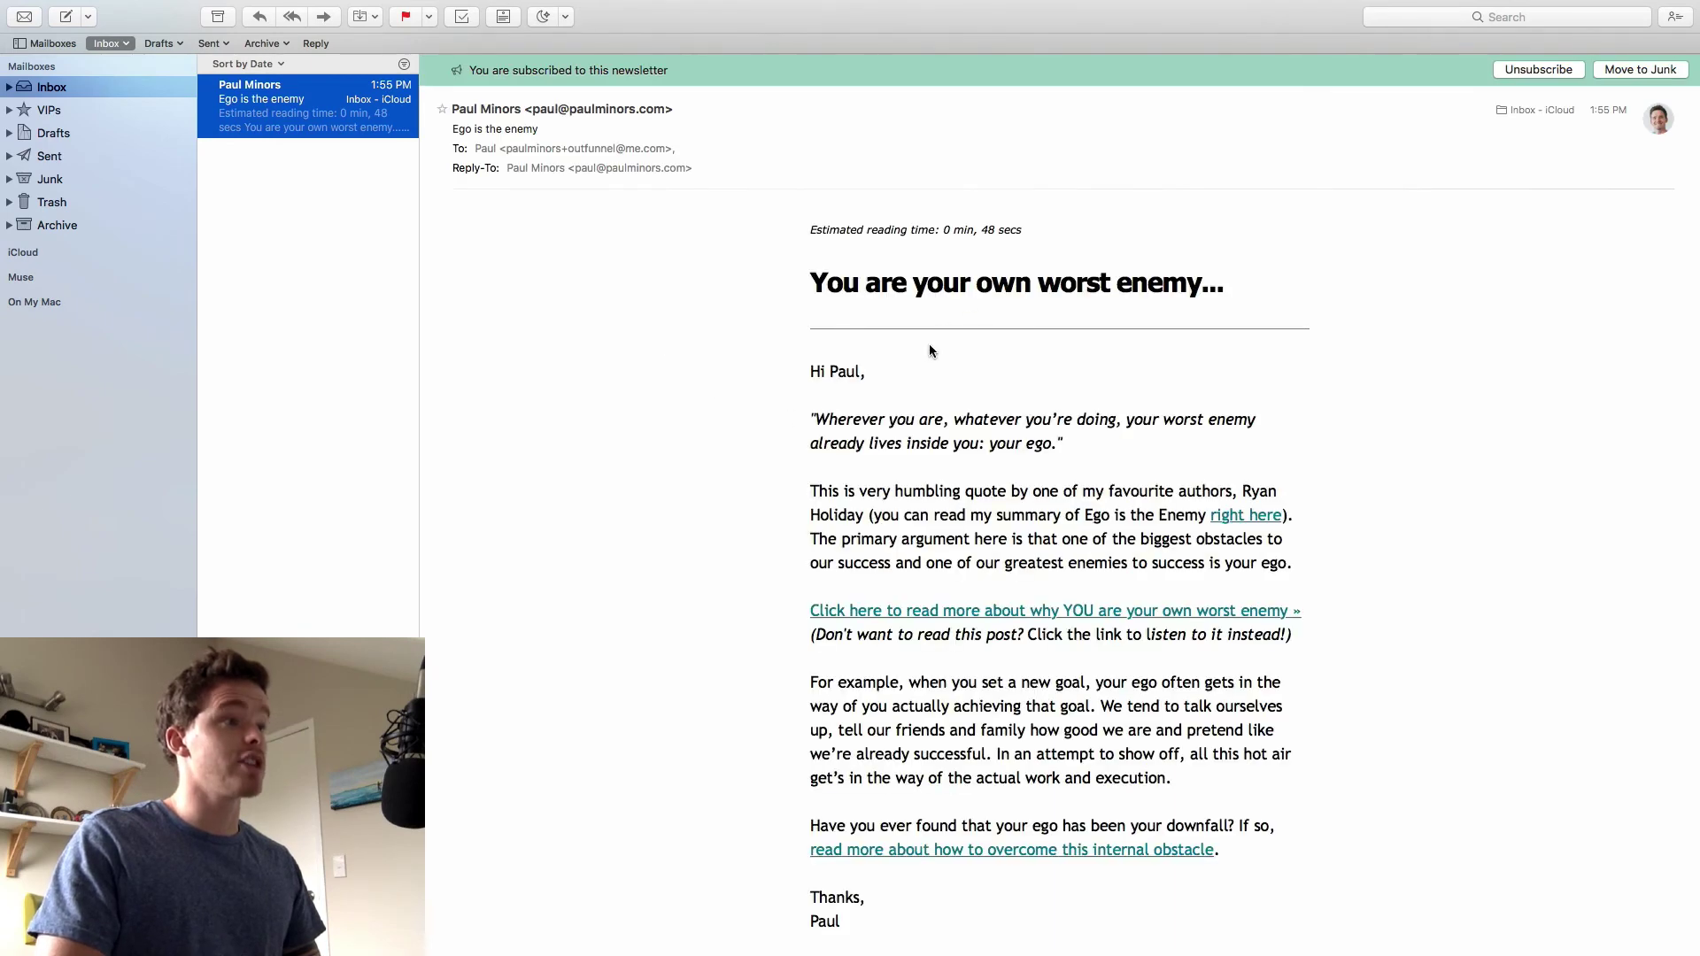
scroll(921, 351, "down", 3)
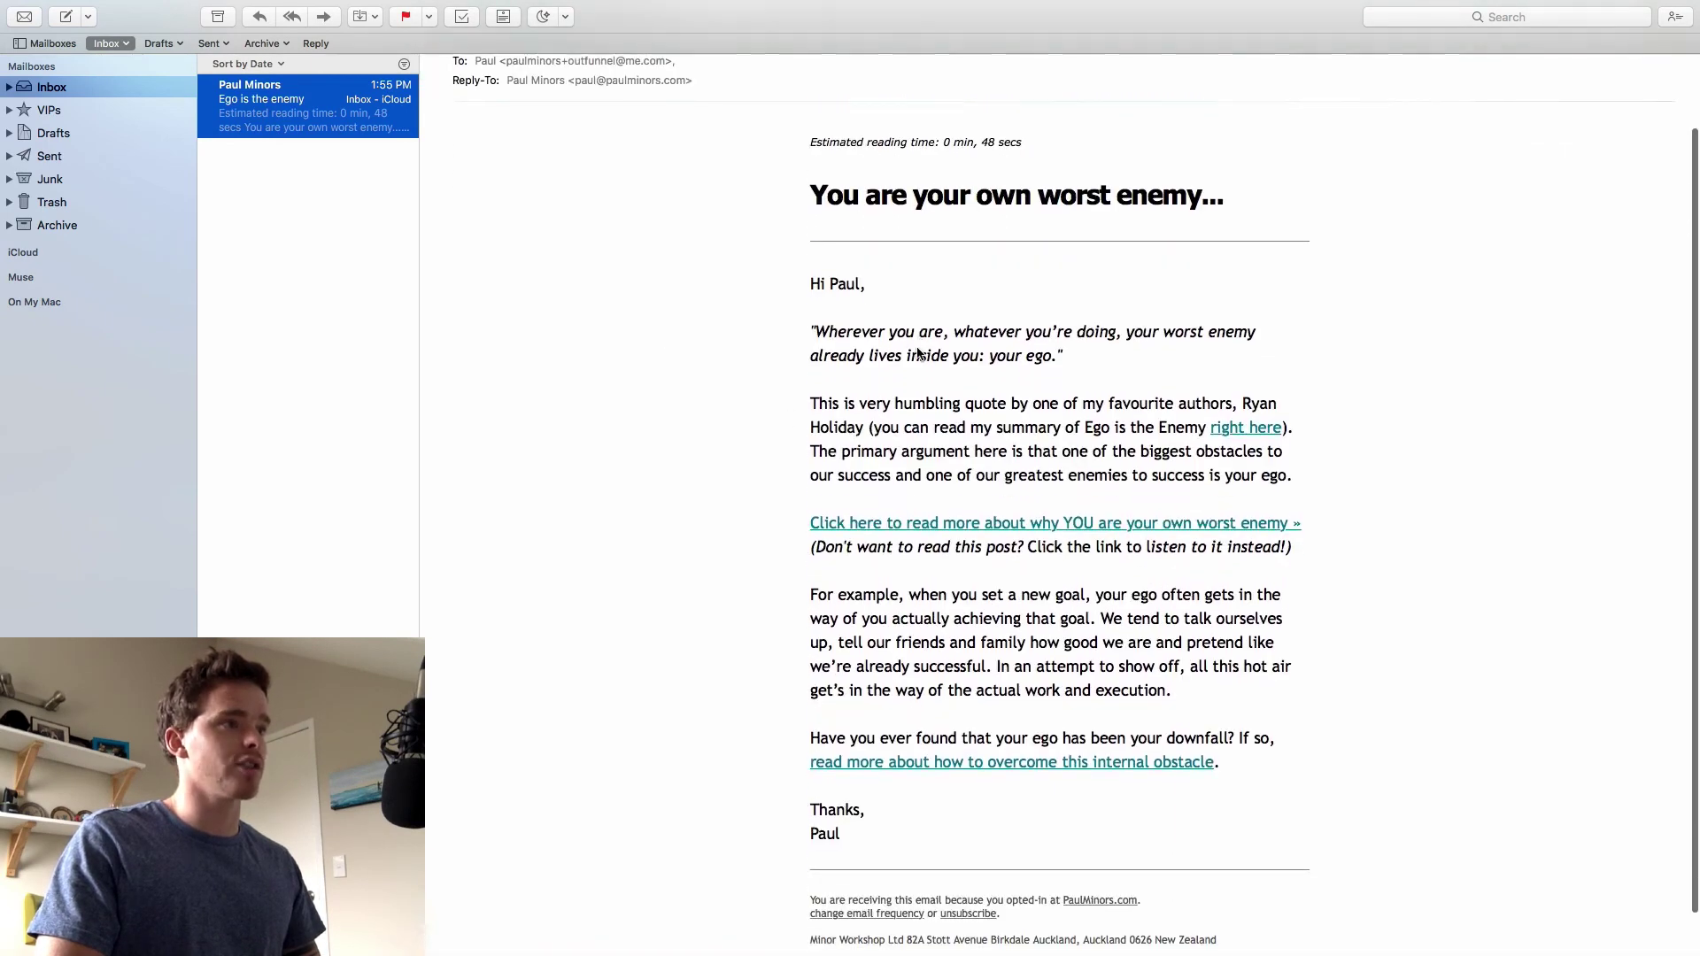
scroll(921, 354, "down", 2)
left_click(1187, 475)
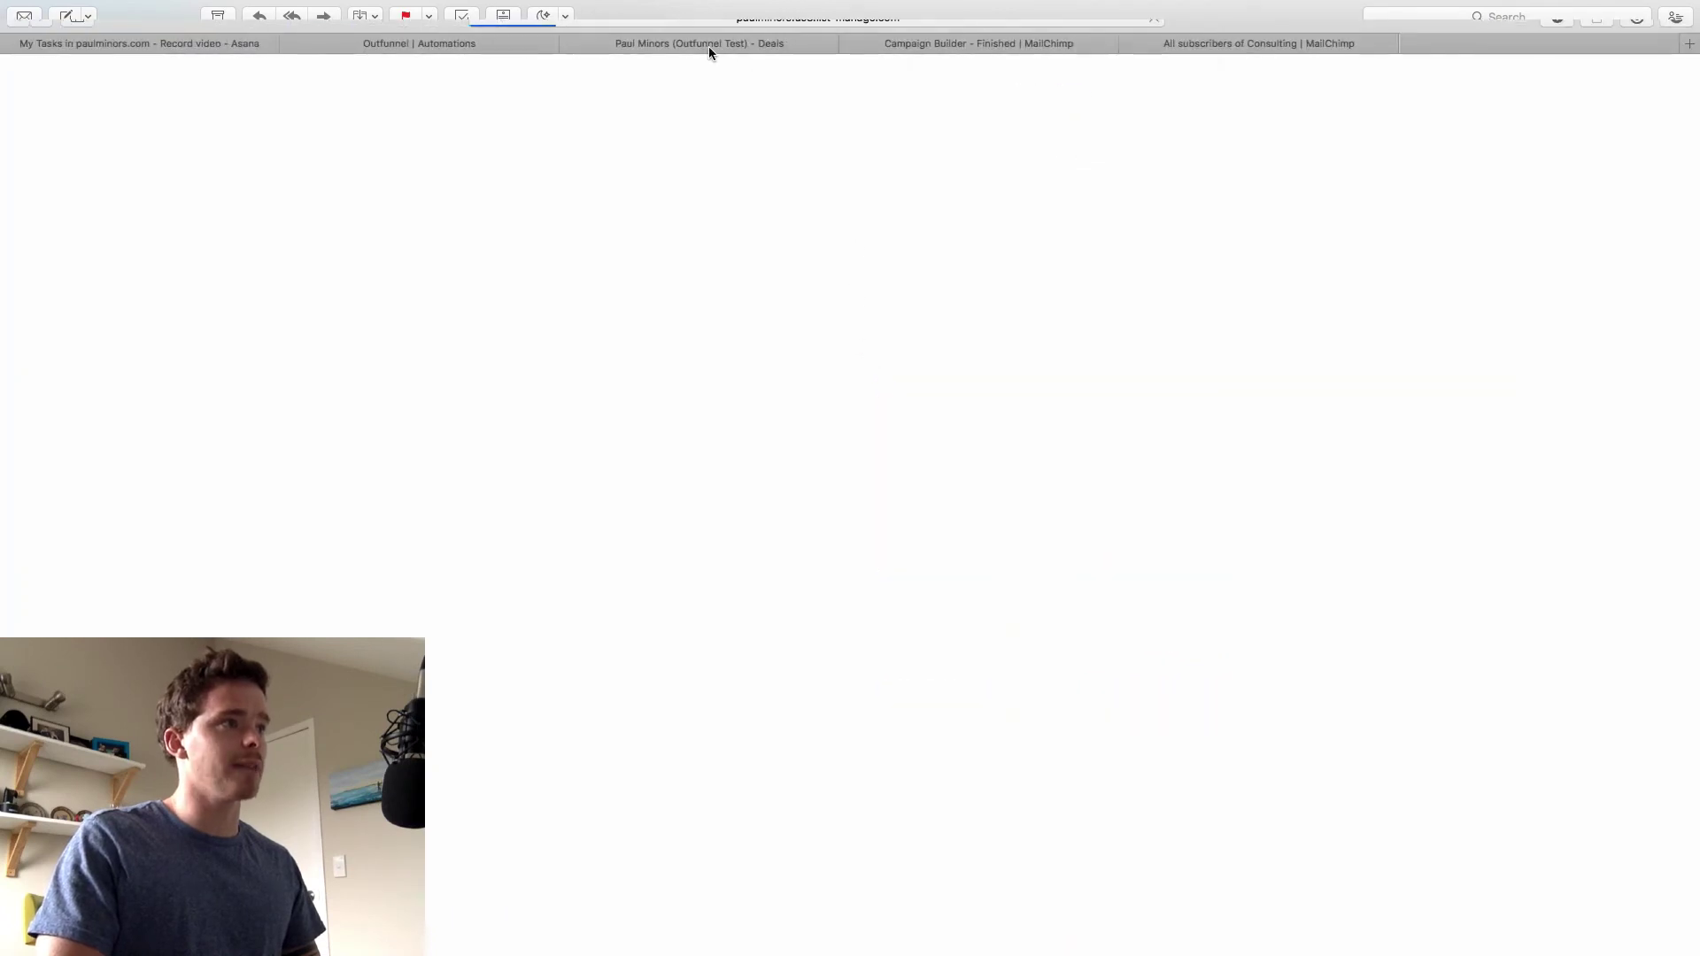
Trigger an immediate sync of the Consulting MailChimp events, then return to the Pipedrive test deal
left_click(708, 45)
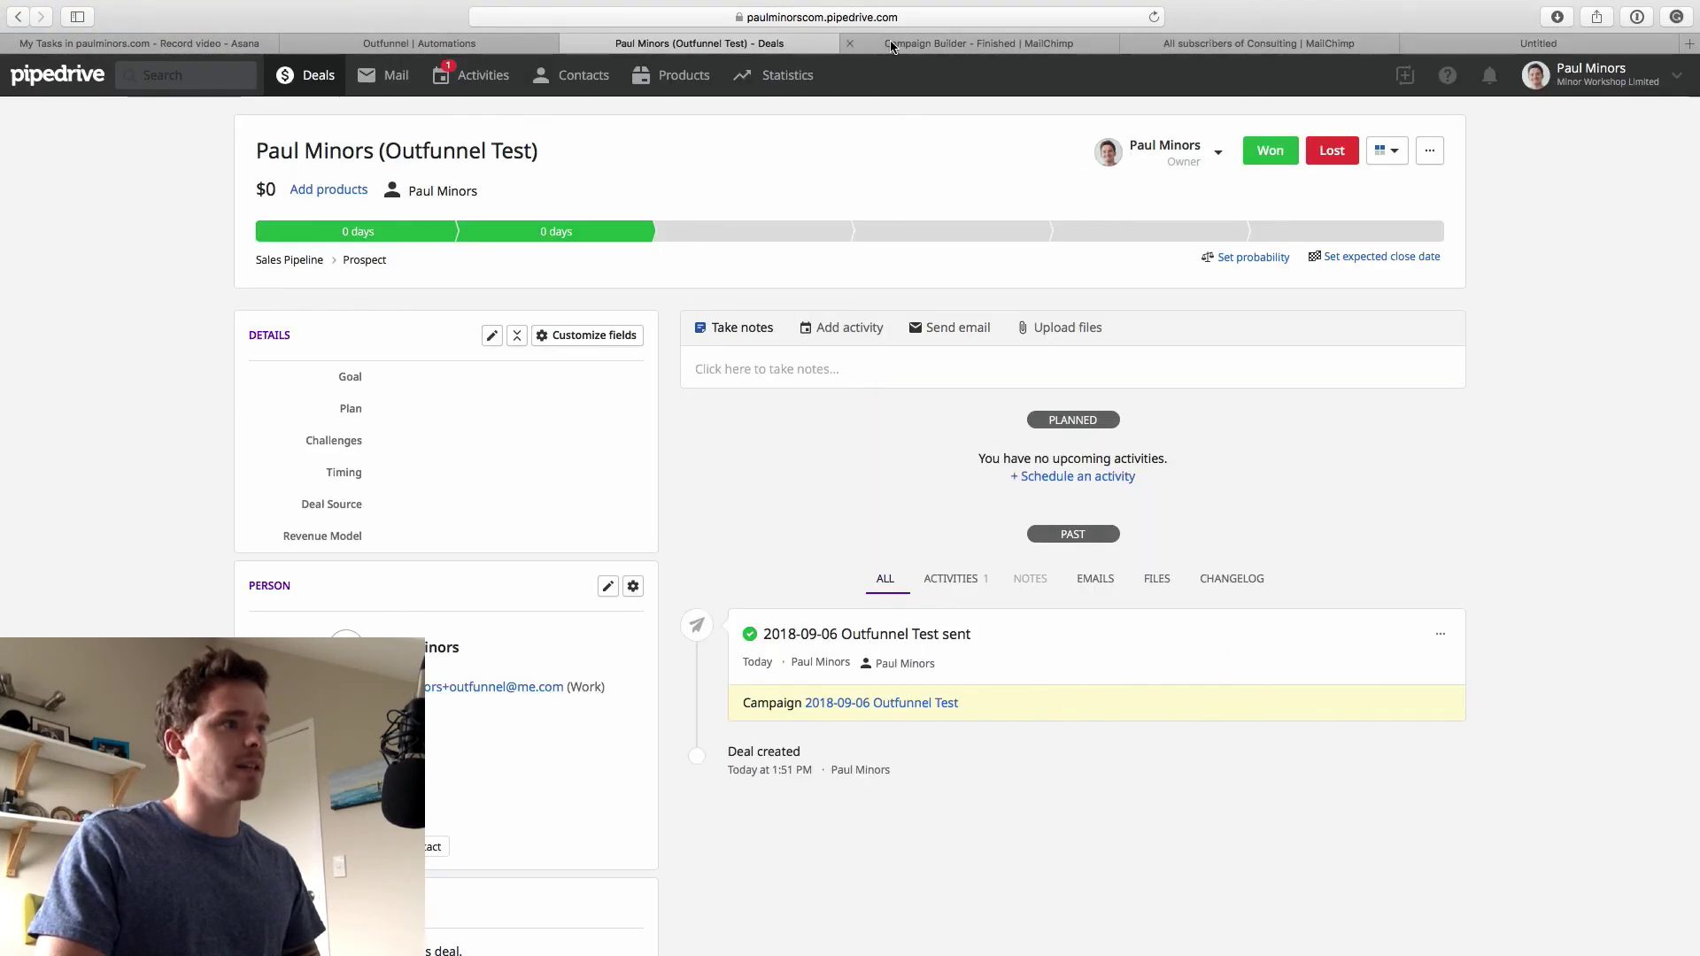
left_click(516, 44)
left_click(882, 514)
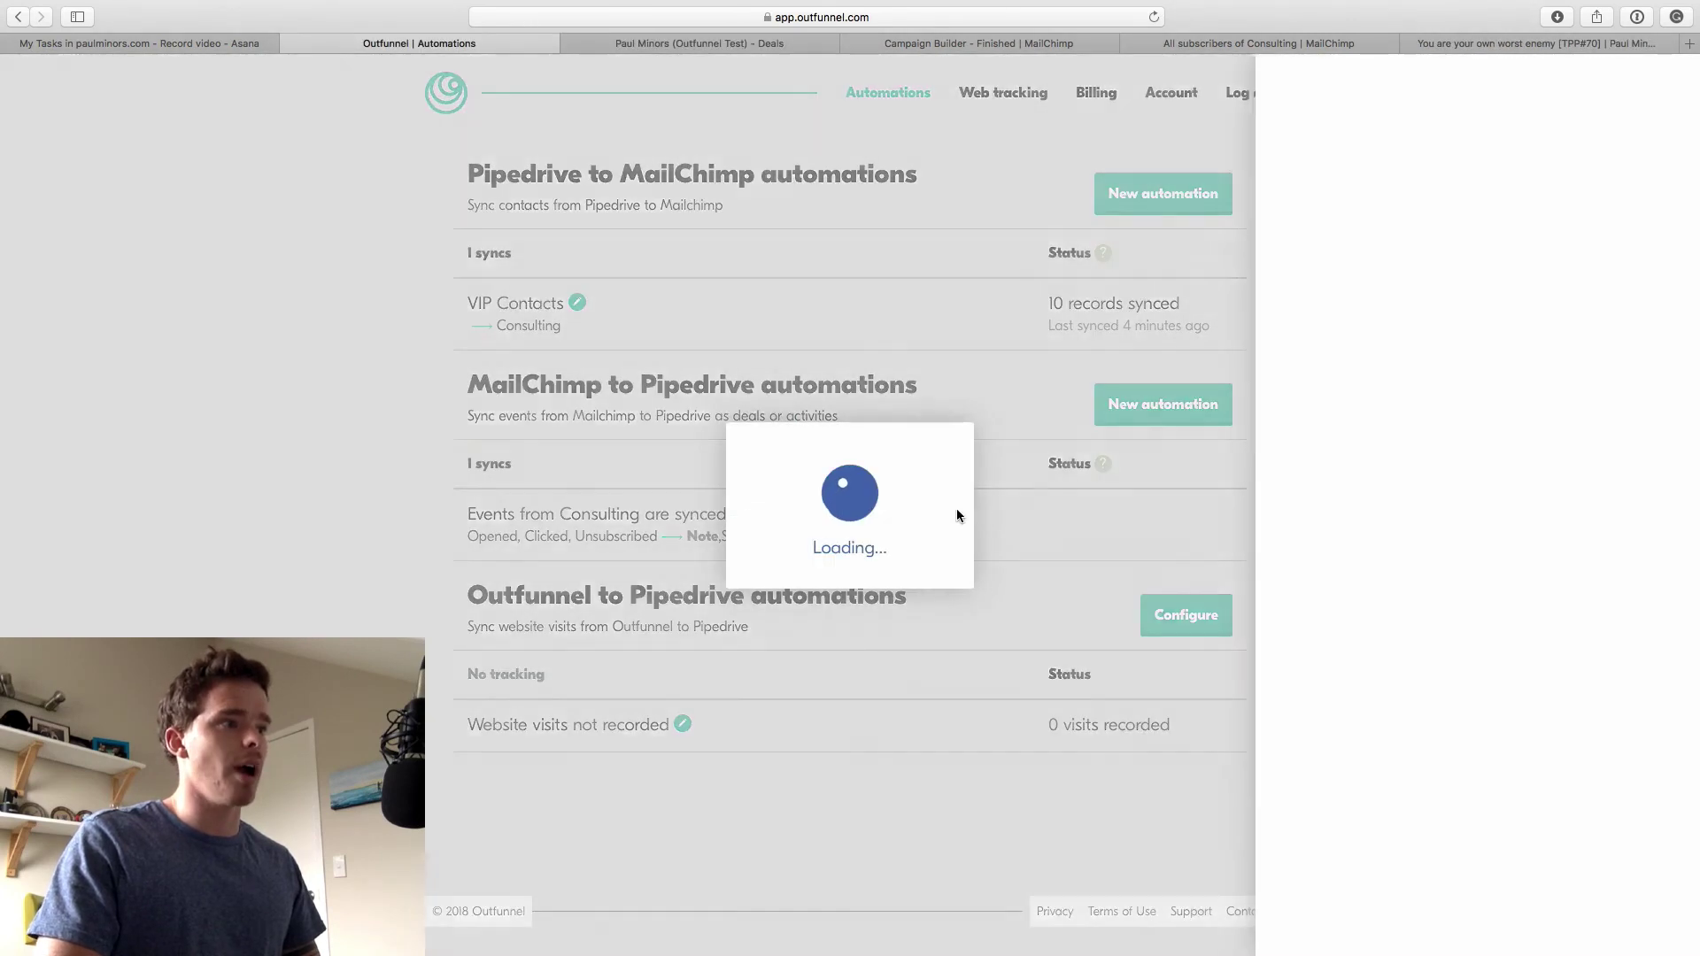
left_click(1414, 146)
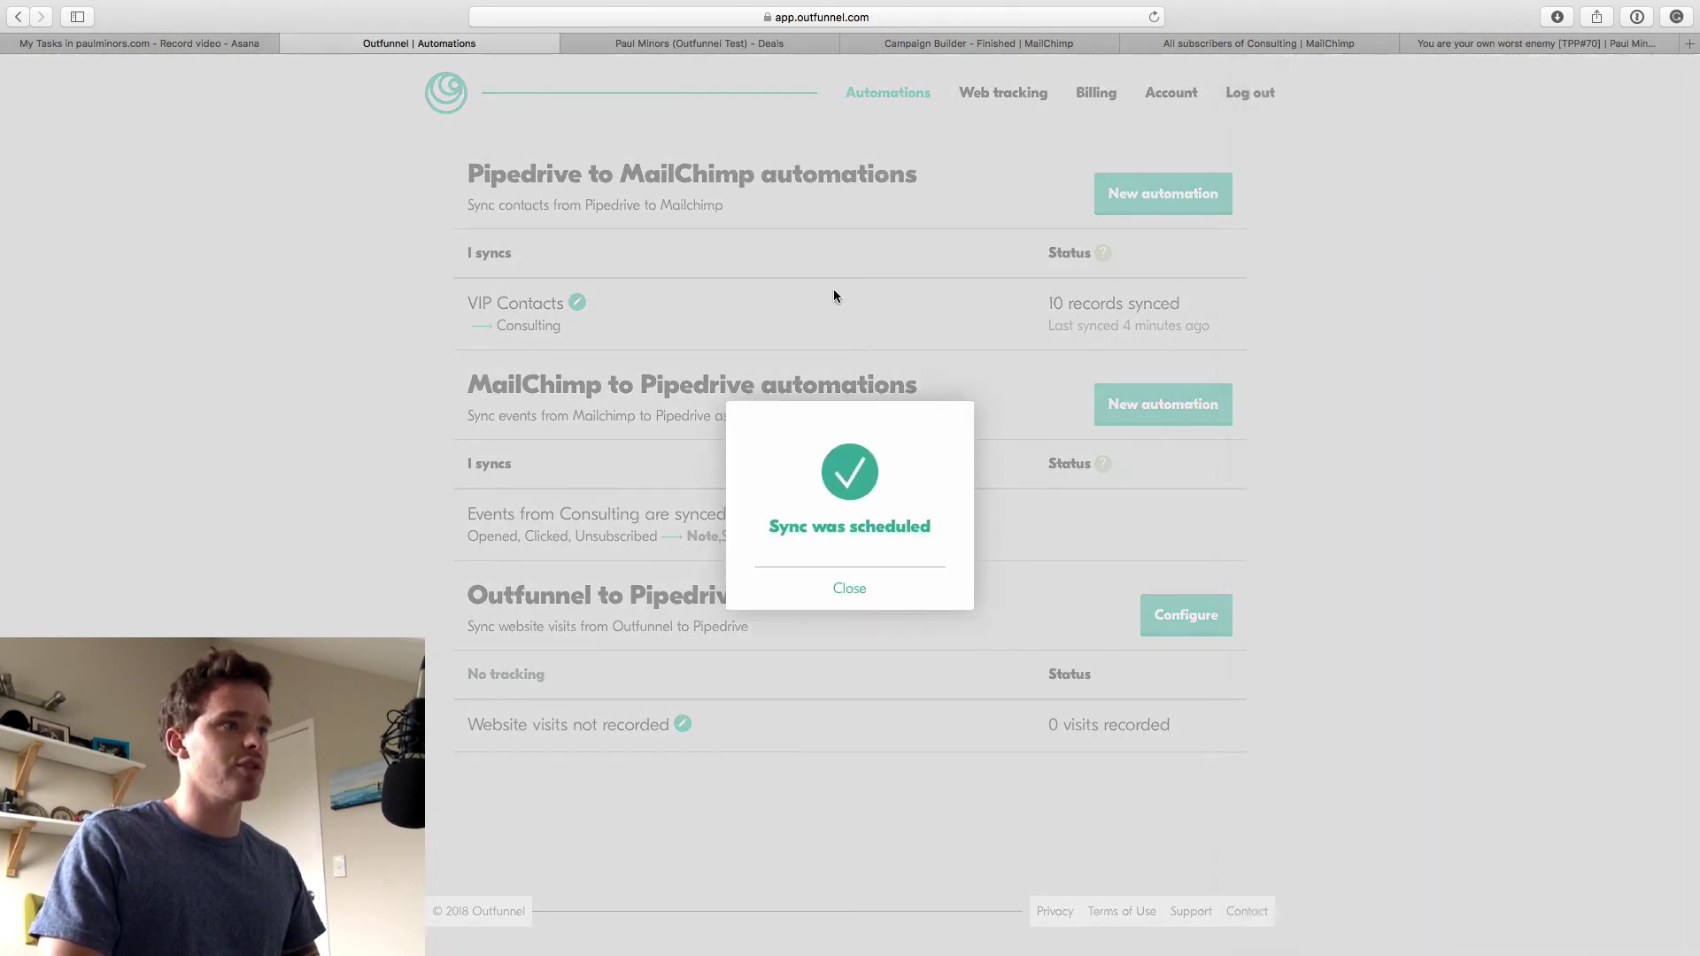
left_click(848, 589)
left_click(699, 44)
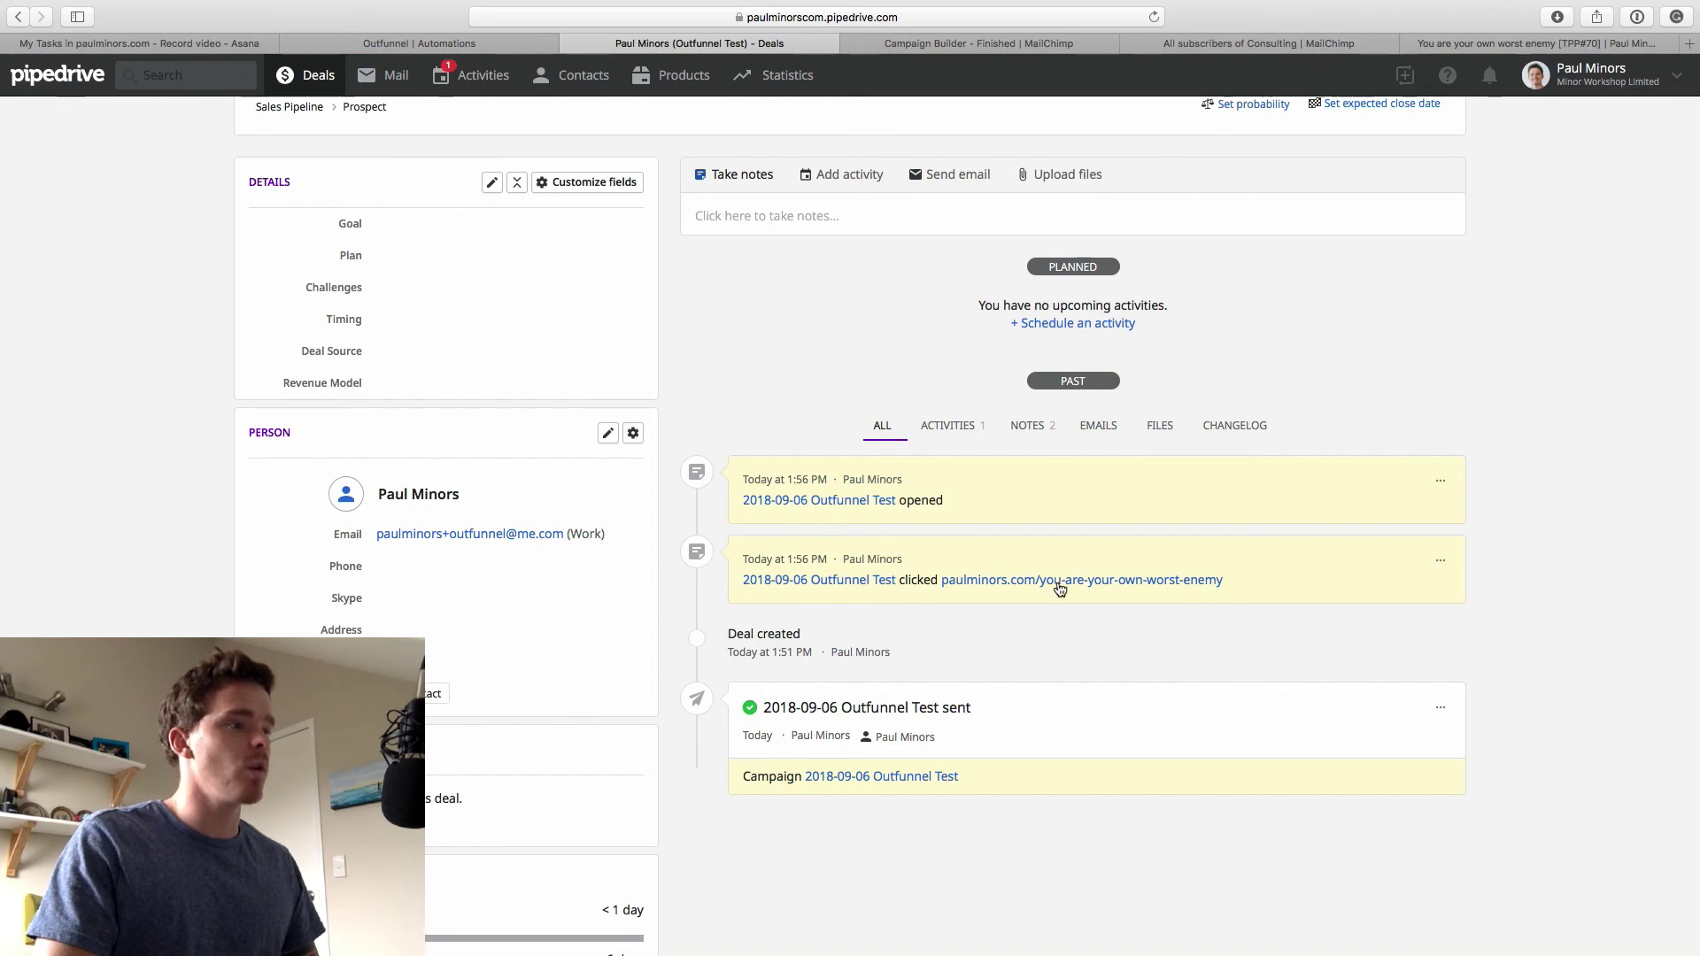
scroll(1058, 581, "down", 3)
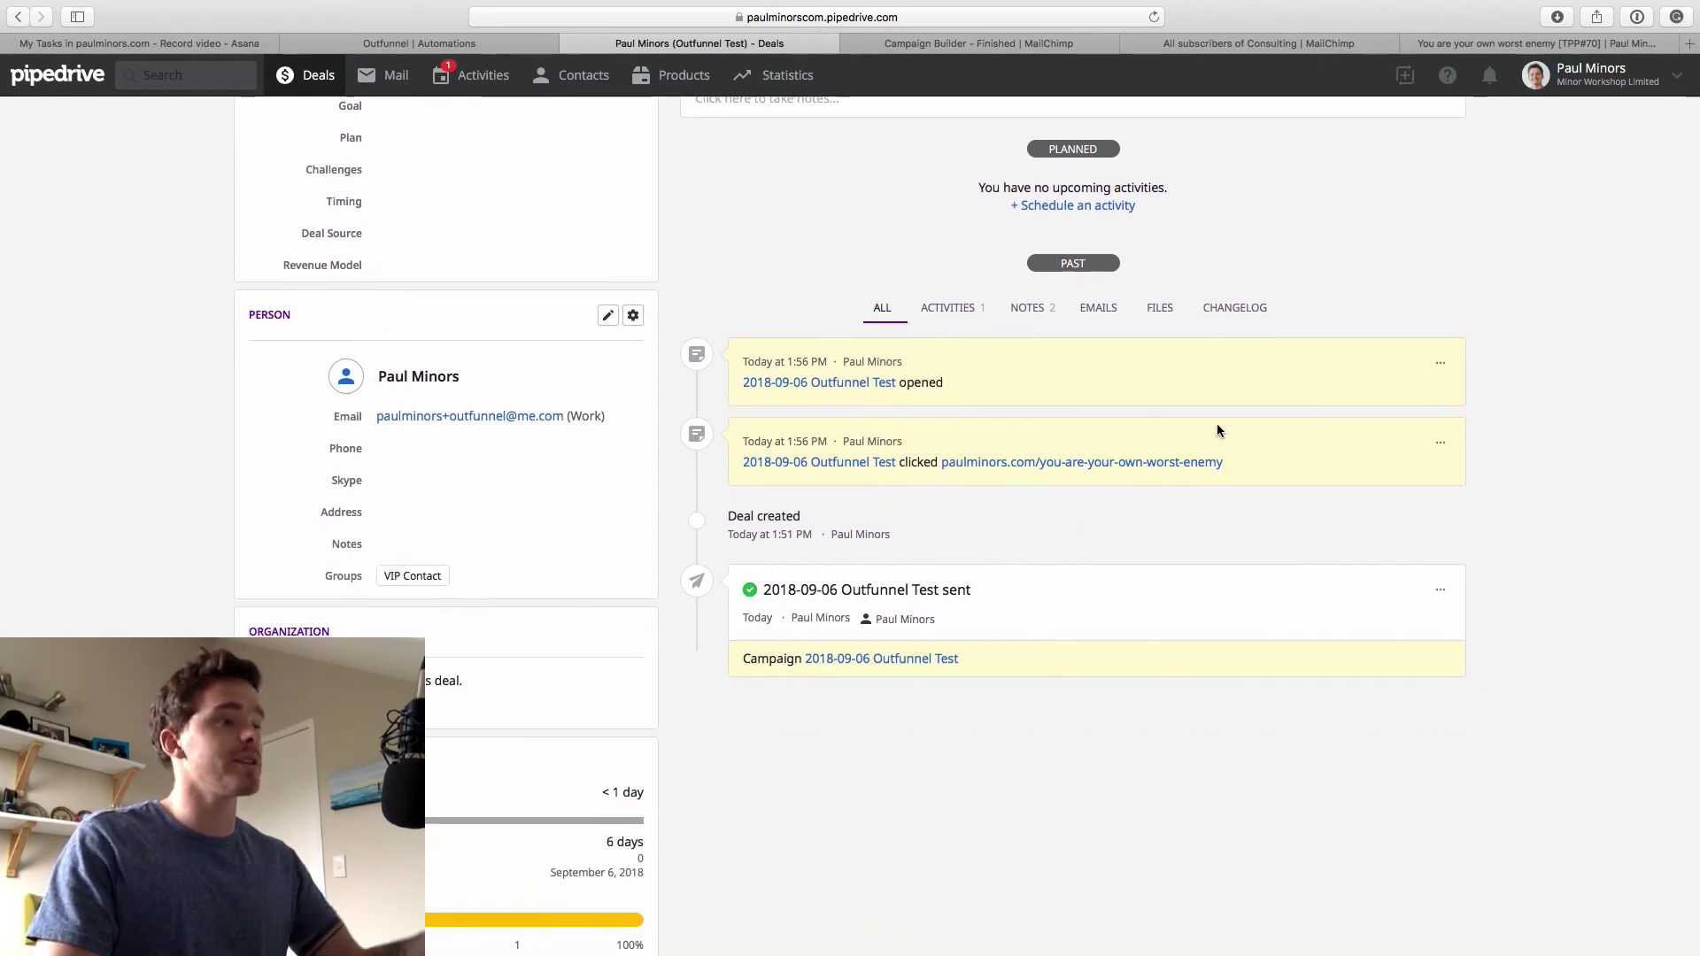
scroll(1216, 430, "up", 5)
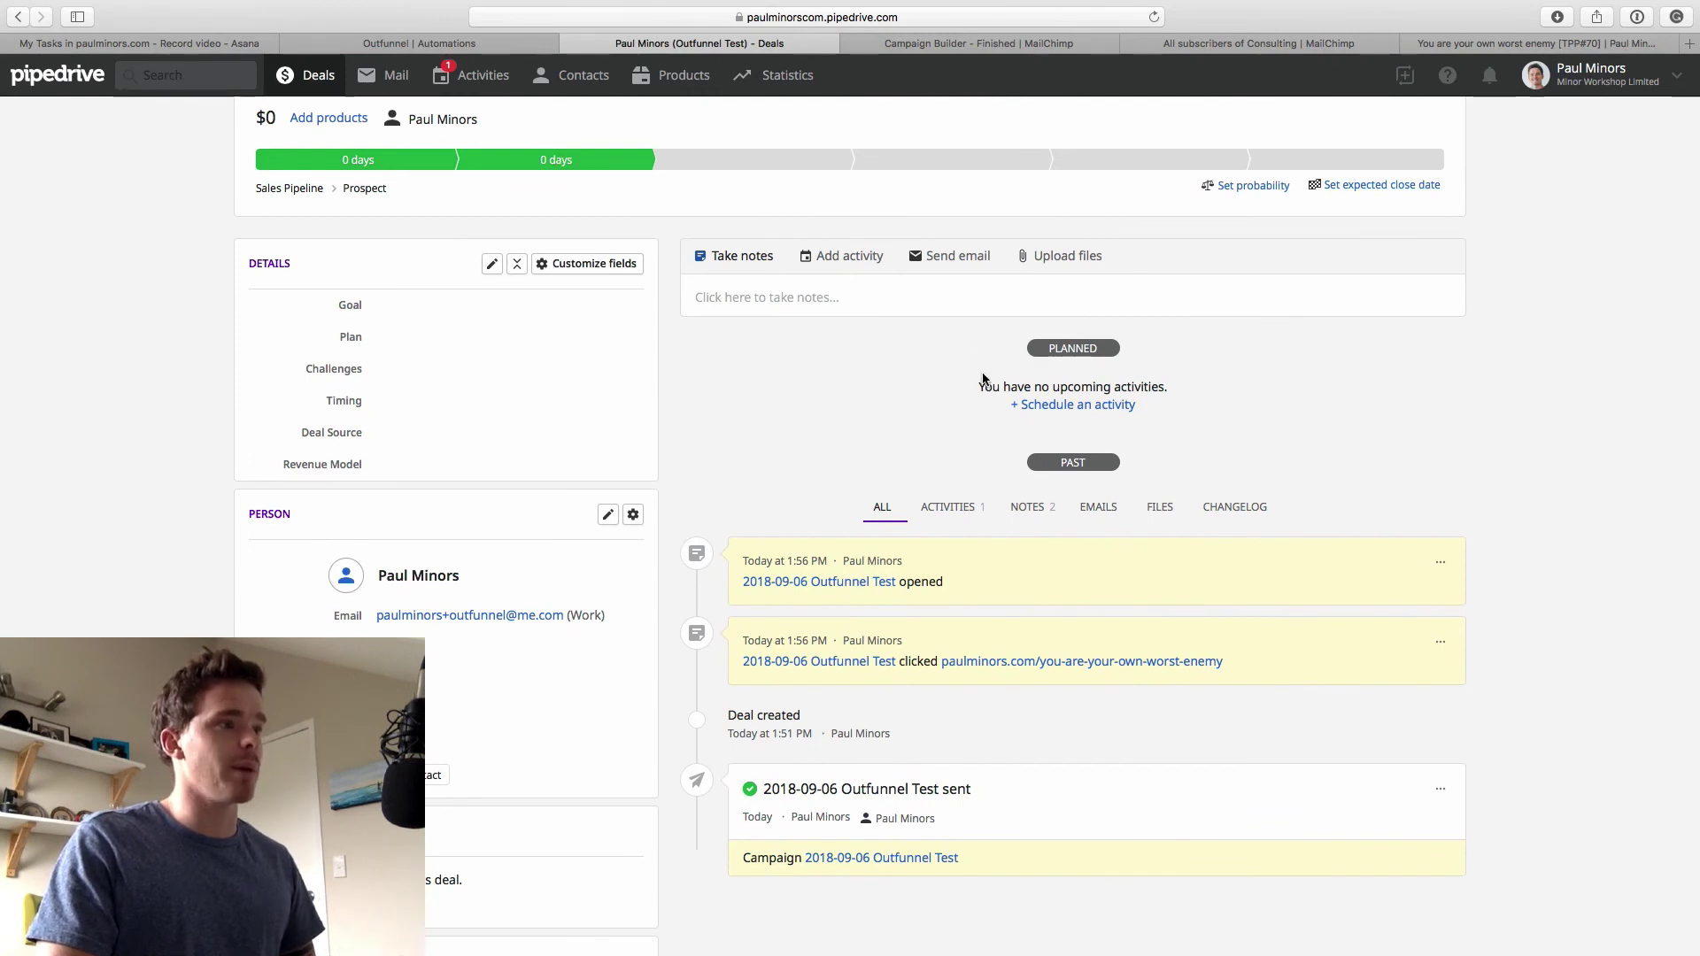
scroll(983, 379, "down", 5)
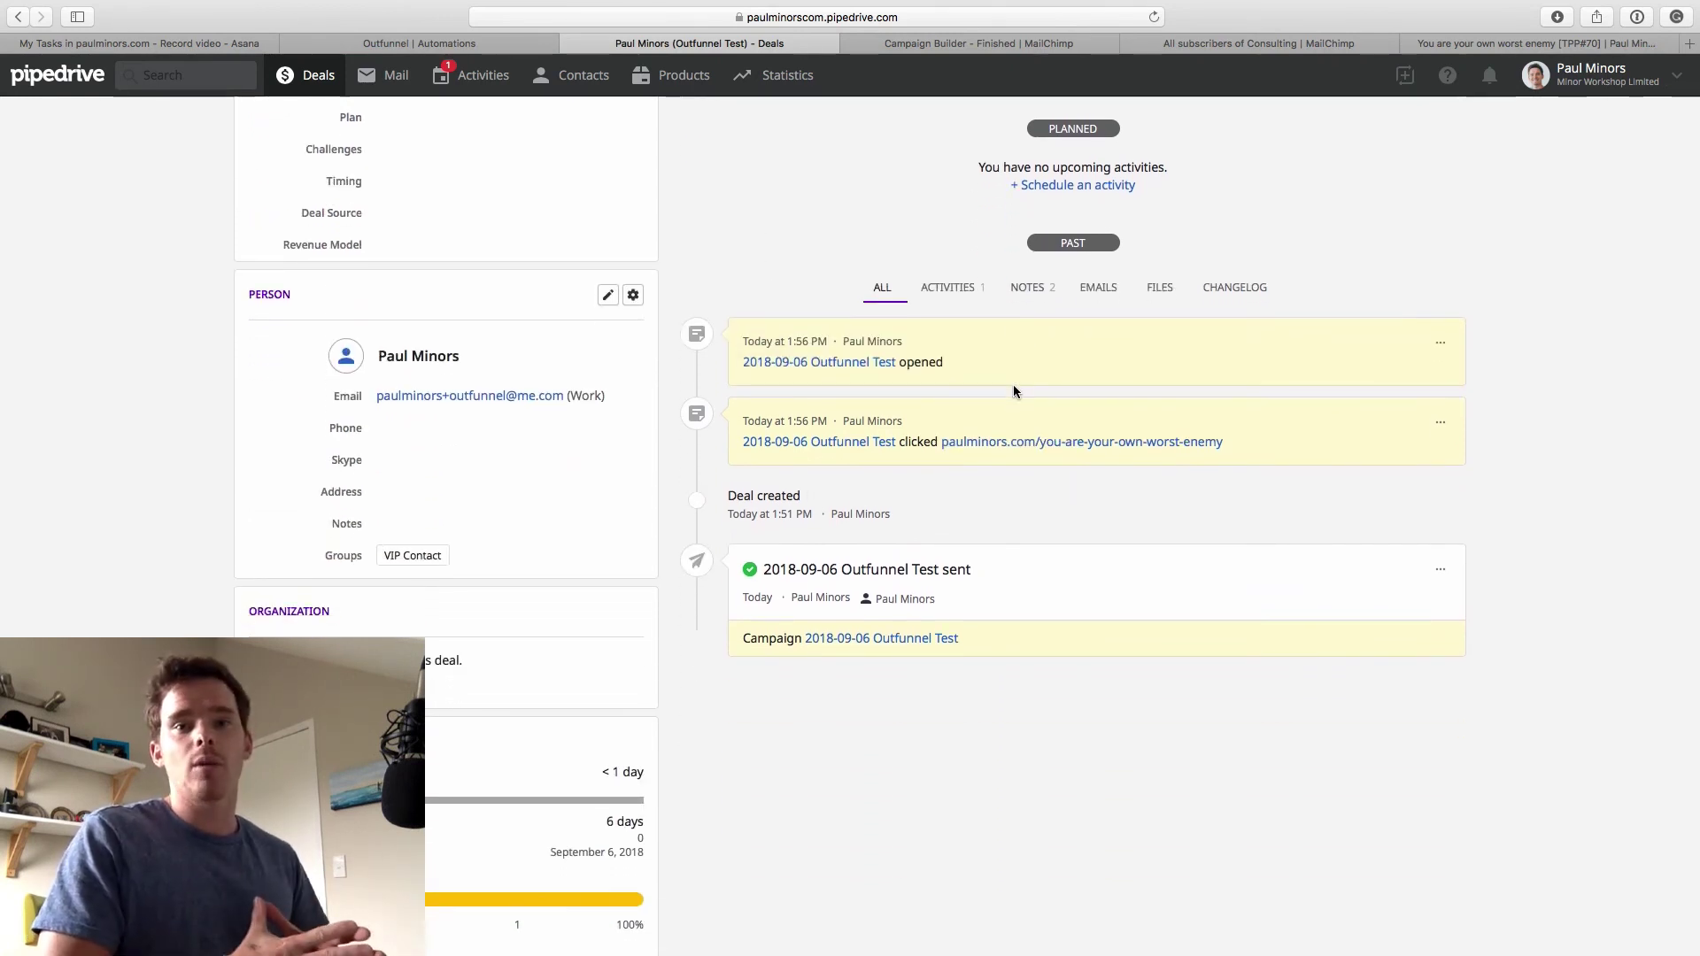